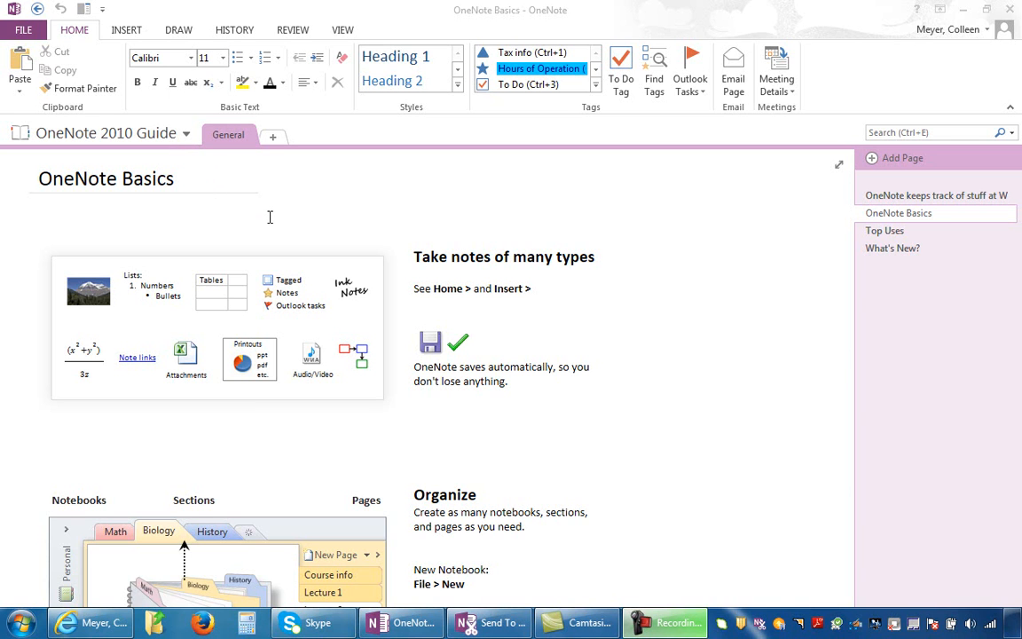
Switch to the browser and read the Blackboard page's Office 365 ProPlus installation instructions, license FAQ, and lists of included Windows and Mac applications
click(94, 622)
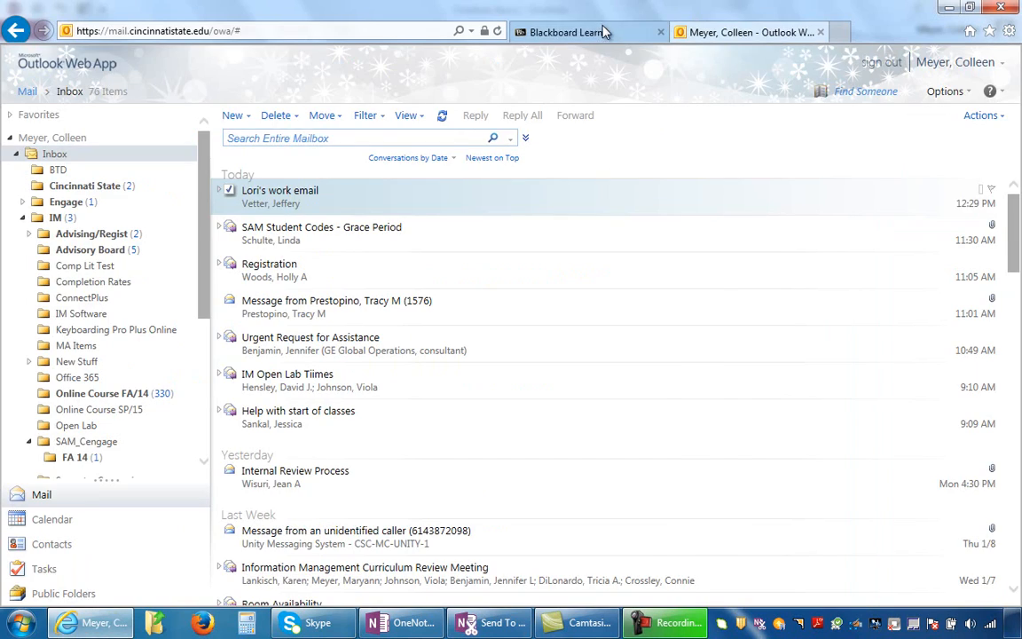
click(545, 27)
mouse_move(1011, 343)
mouse_down()
mouse_move(1017, 165)
mouse_move(1018, 214)
mouse_up()
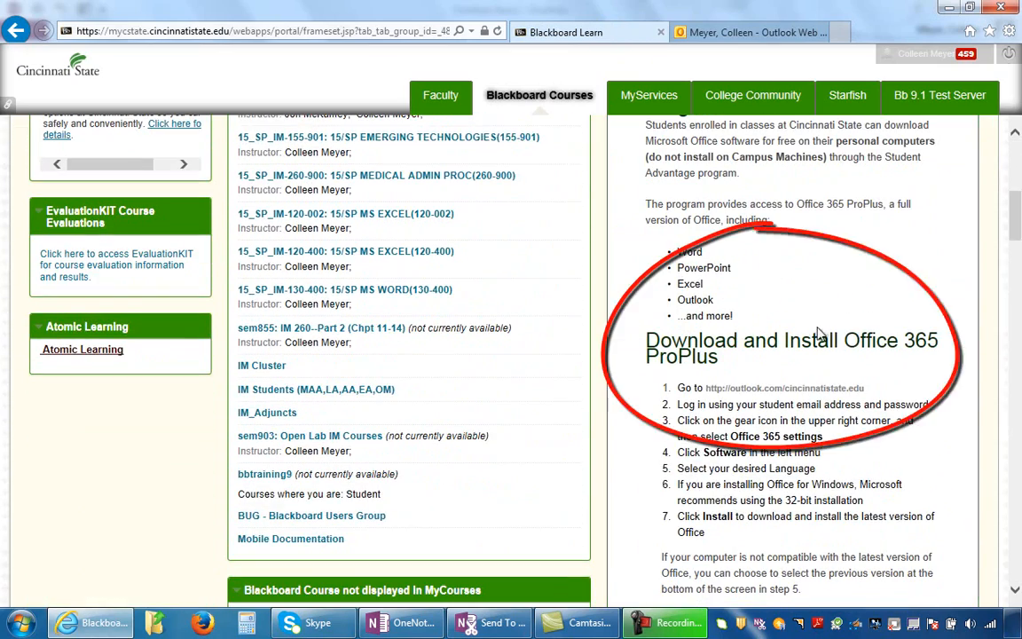
scroll(862, 292, up, 1)
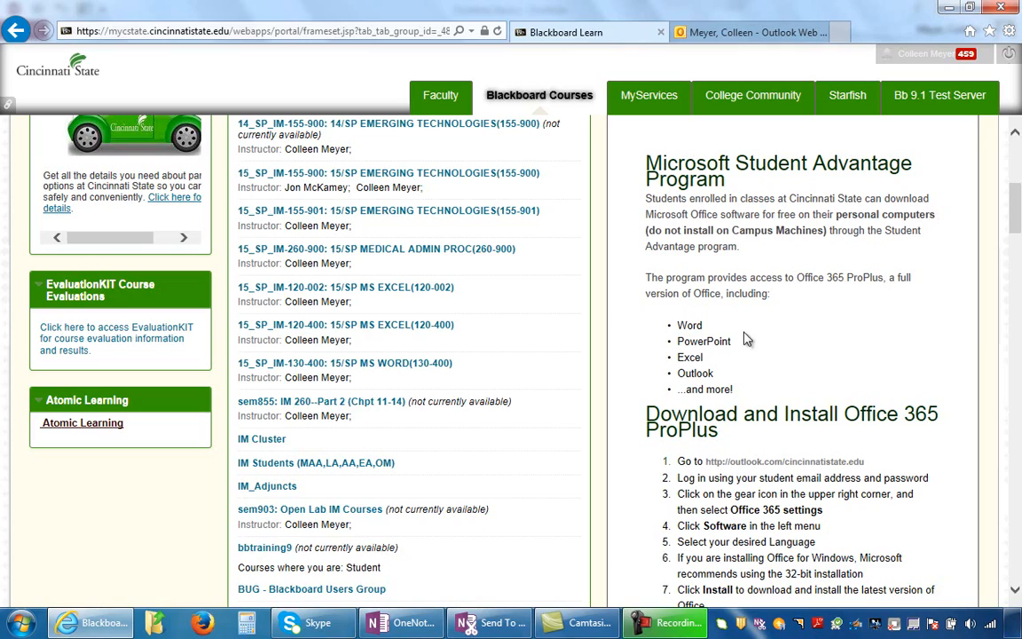
scroll(803, 346, down, 4)
scroll(739, 337, down, 9)
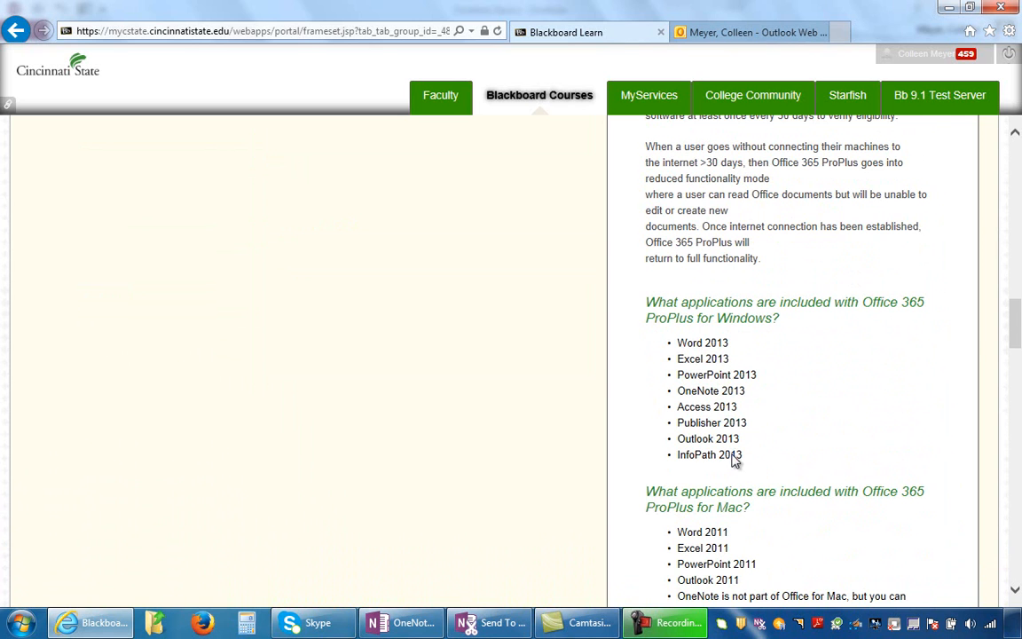
scroll(732, 455, down, 2)
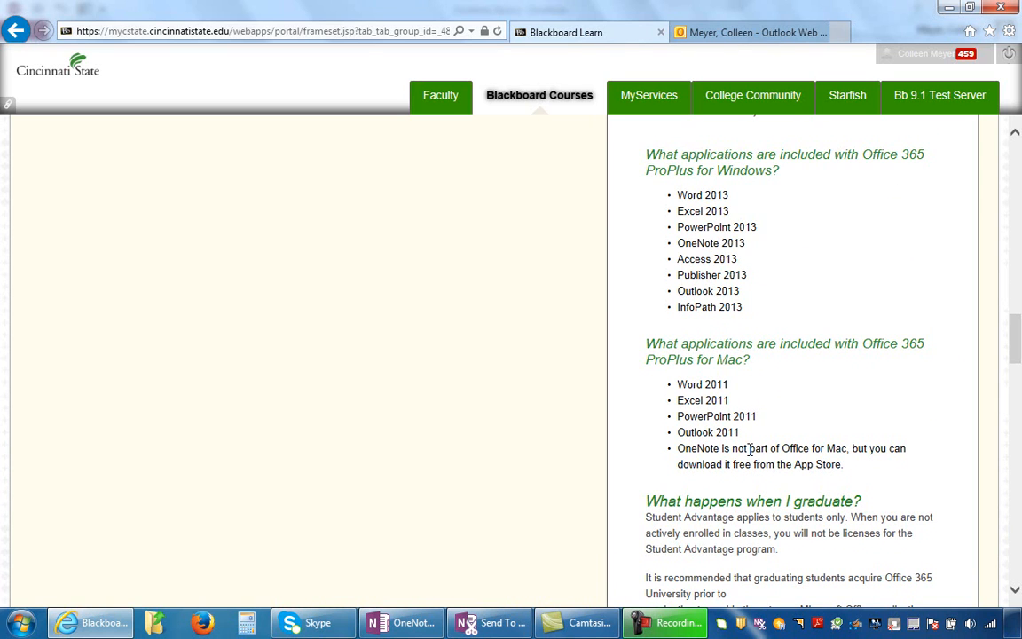
scroll(749, 450, up, 5)
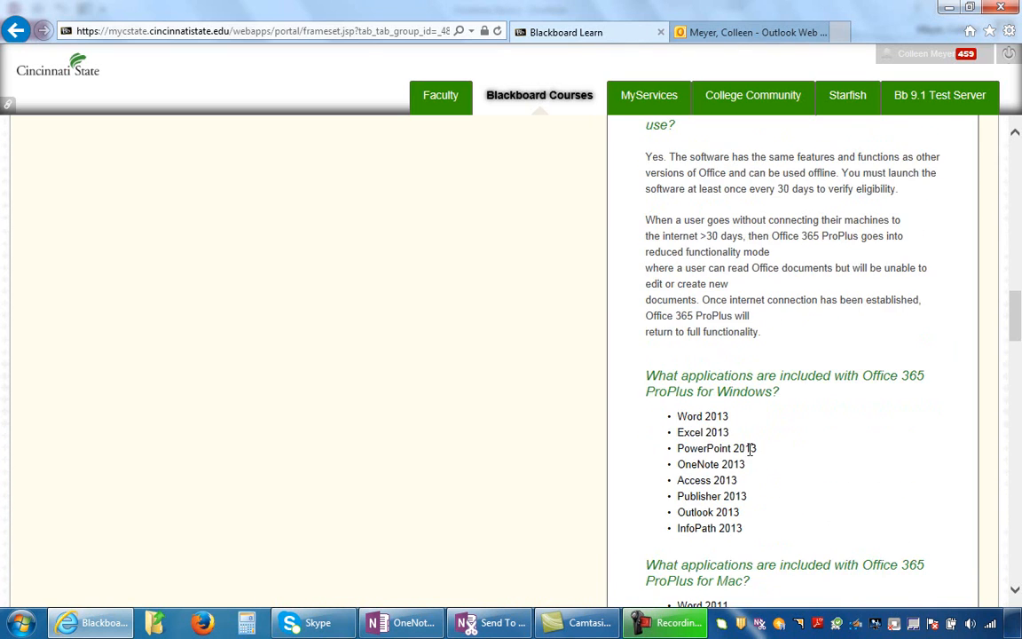
scroll(749, 453, up, 3)
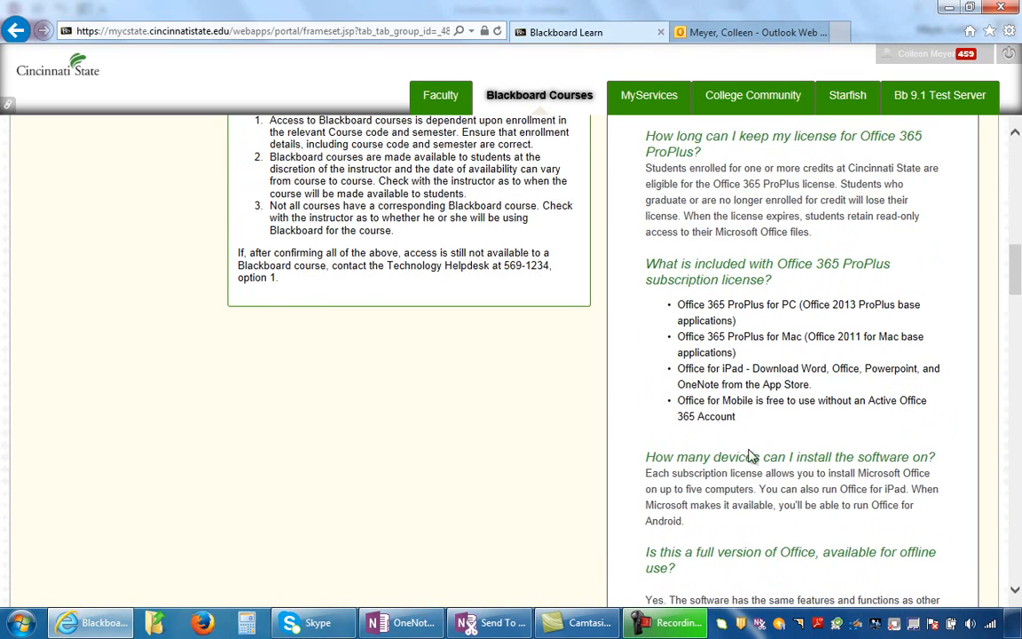
scroll(749, 449, up, 2)
scroll(733, 346, up, 3)
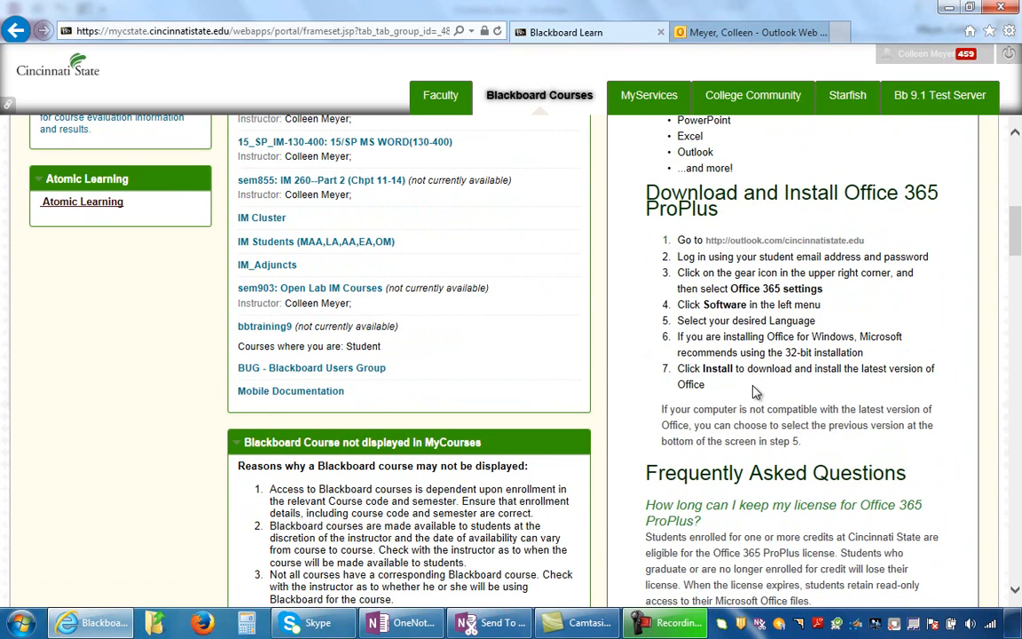
Switch to OneNote, remove the Back command from the Quick Access Toolbar and add it again
click(408, 622)
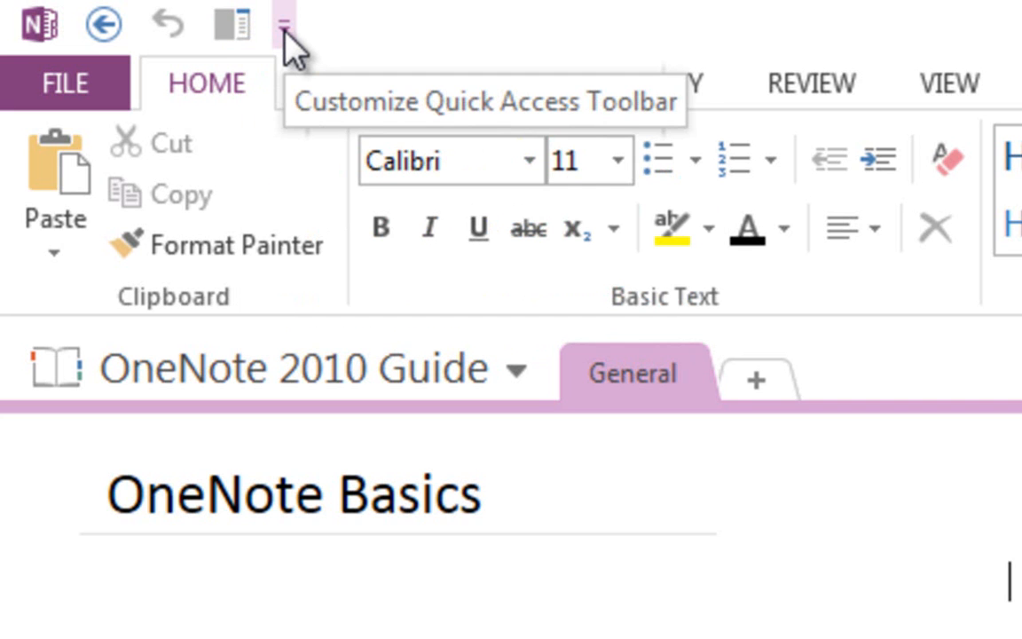
click(284, 30)
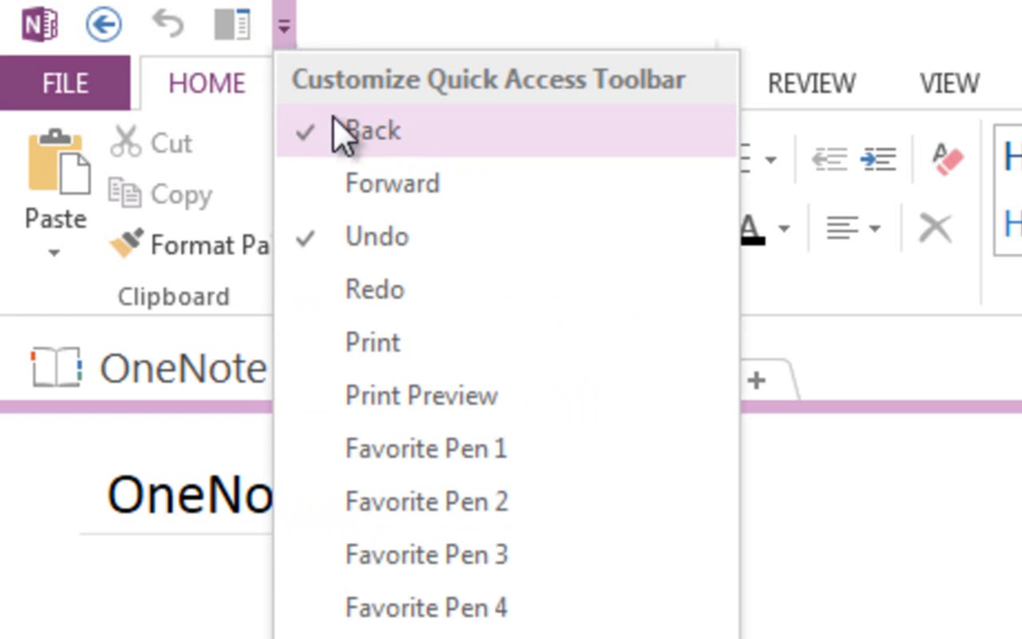
click(355, 137)
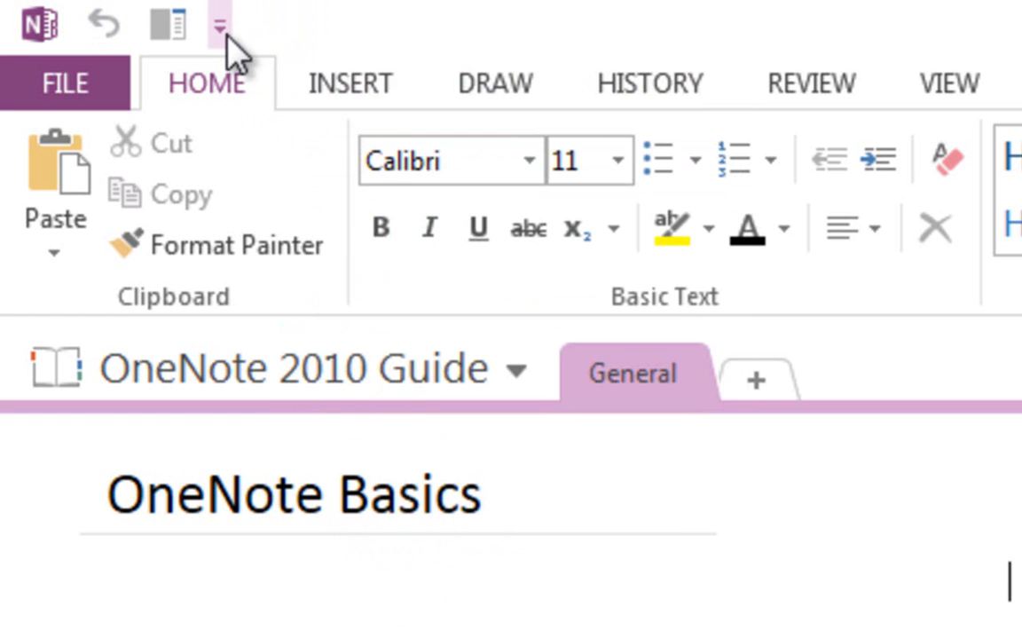
click(220, 28)
click(321, 131)
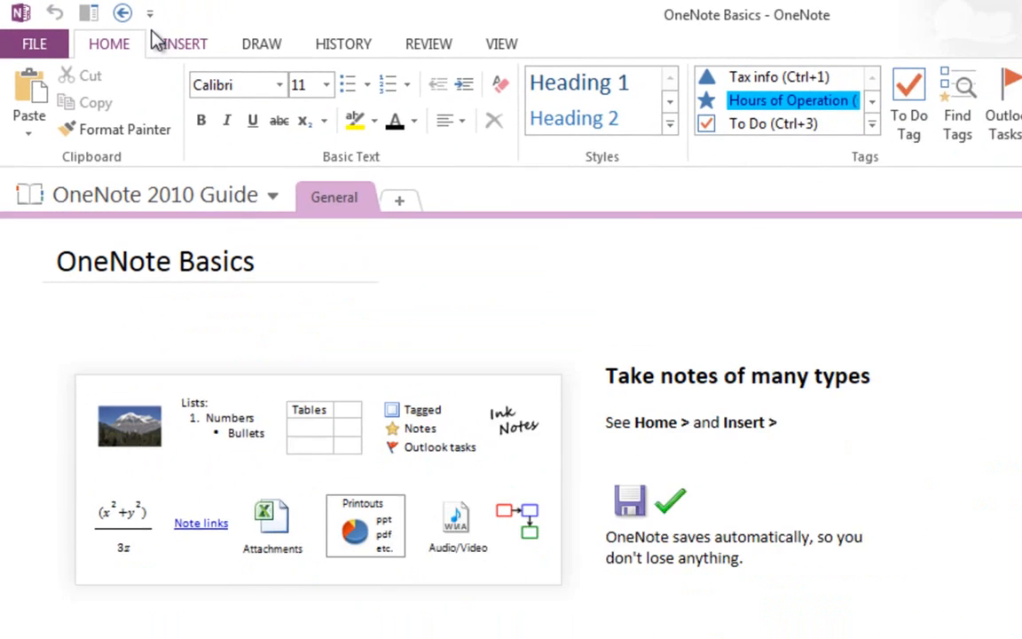
Add the Pen Mode command from Popular Commands to the Quick Access Toolbar and check its options
click(157, 13)
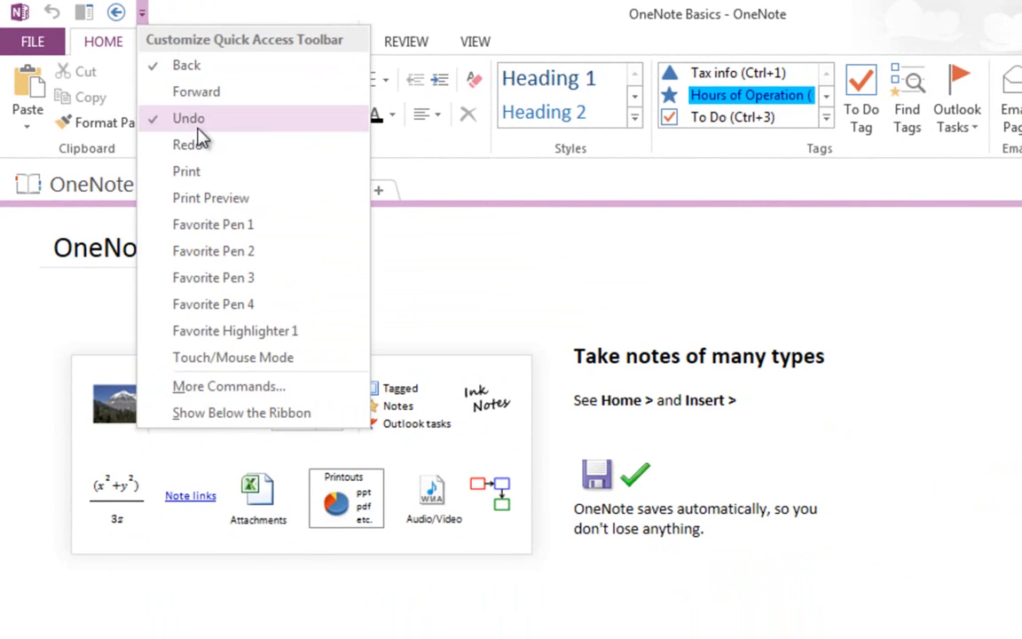
click(232, 391)
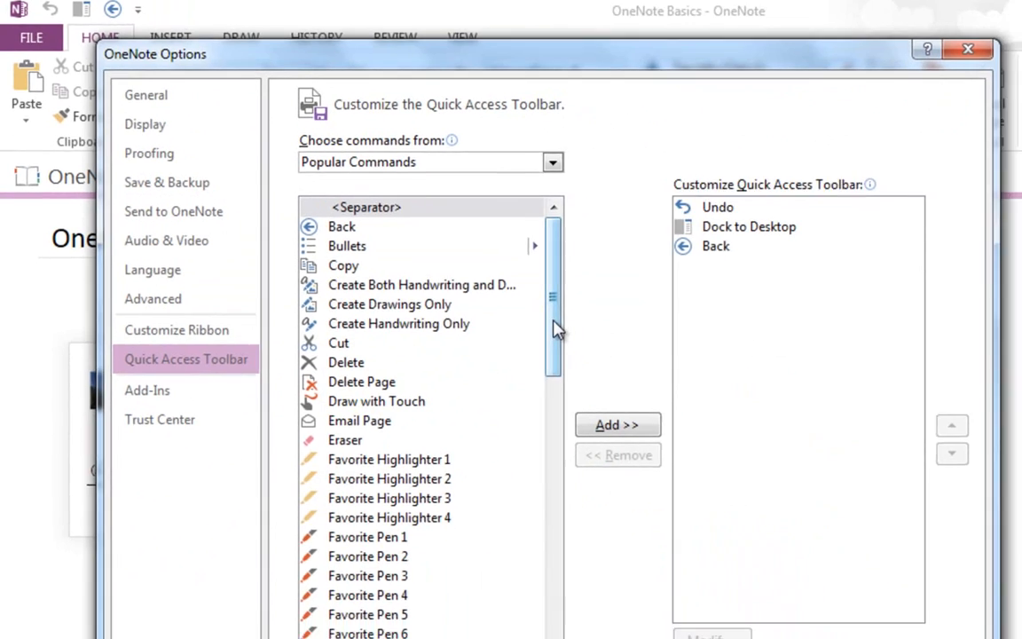
drag(572, 341, 580, 494)
drag(470, 381, 462, 420)
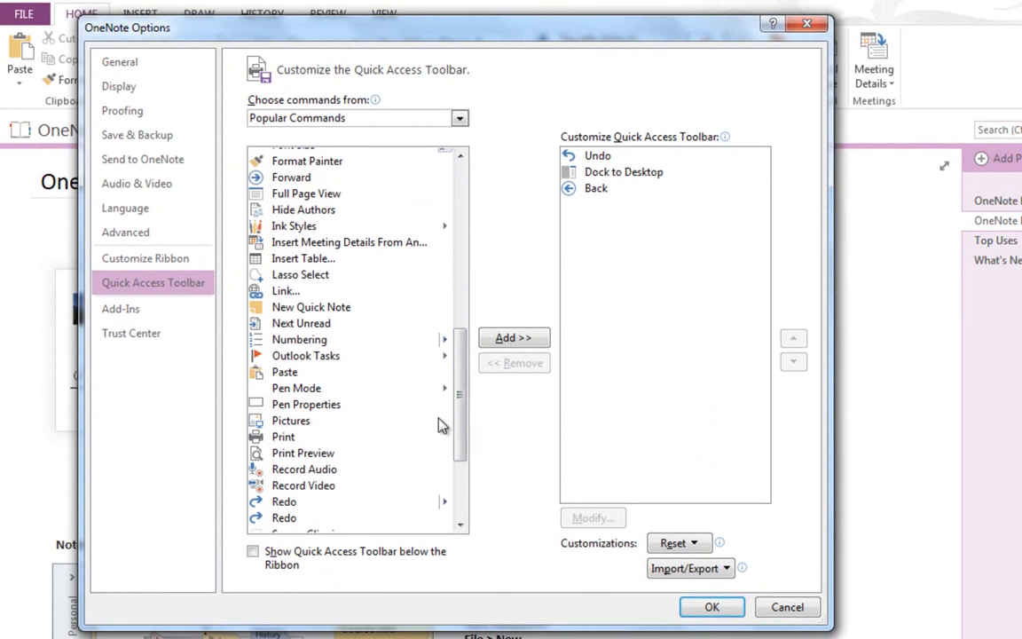
click(342, 389)
click(512, 339)
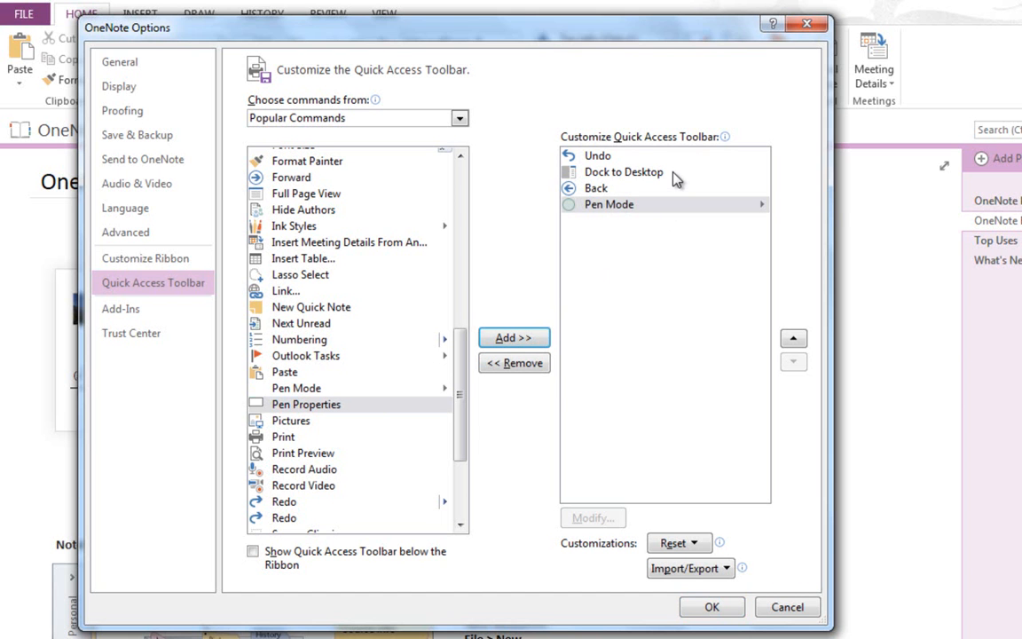
click(713, 607)
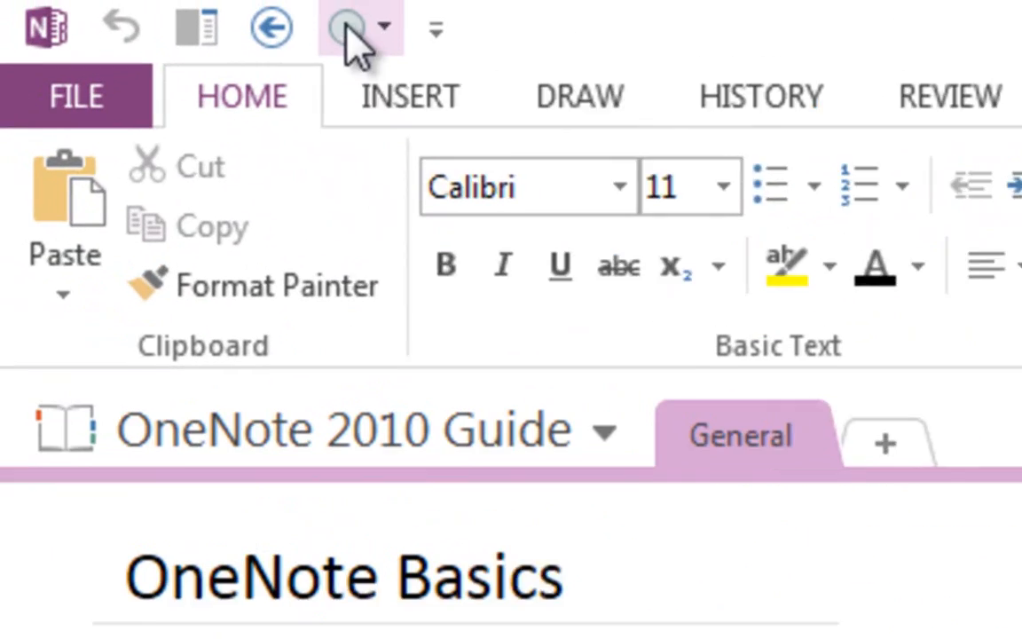
click(357, 29)
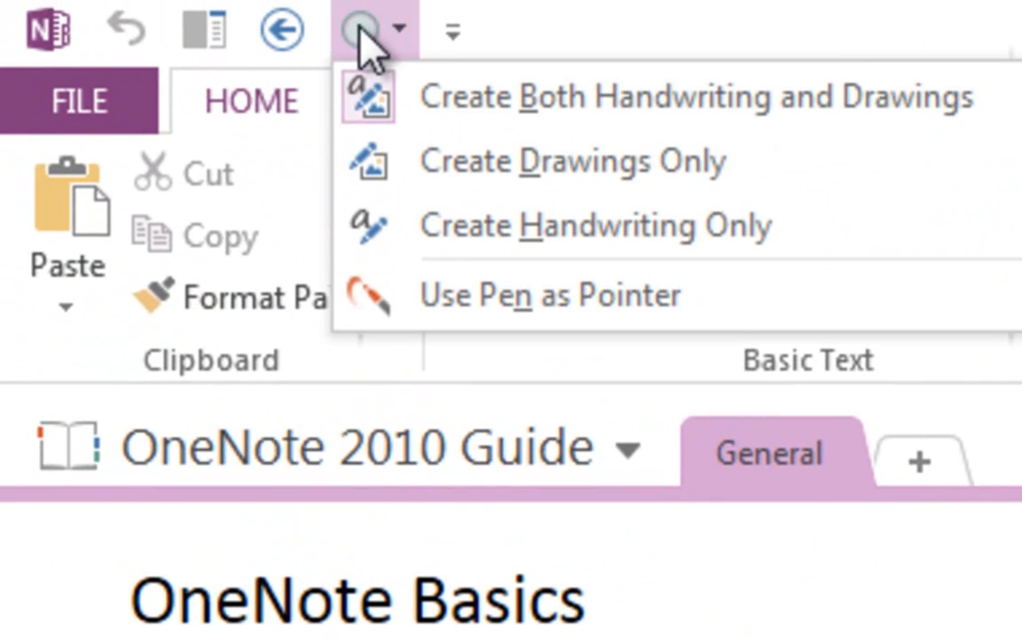
click(360, 29)
Remove the Pen Mode command from the Quick Access Toolbar in OneNote Options
click(452, 31)
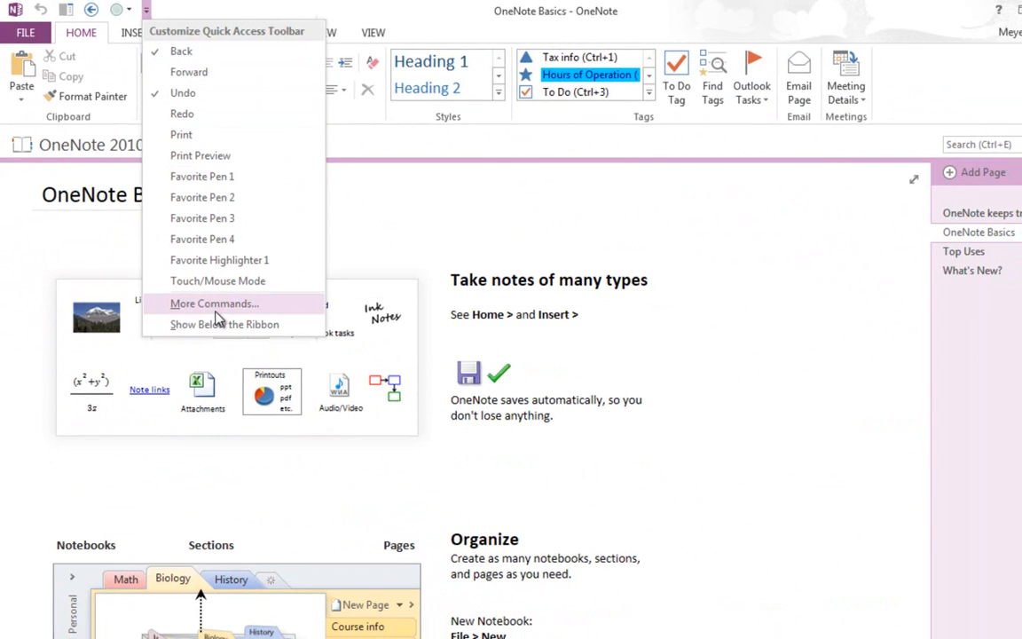
click(193, 304)
click(575, 222)
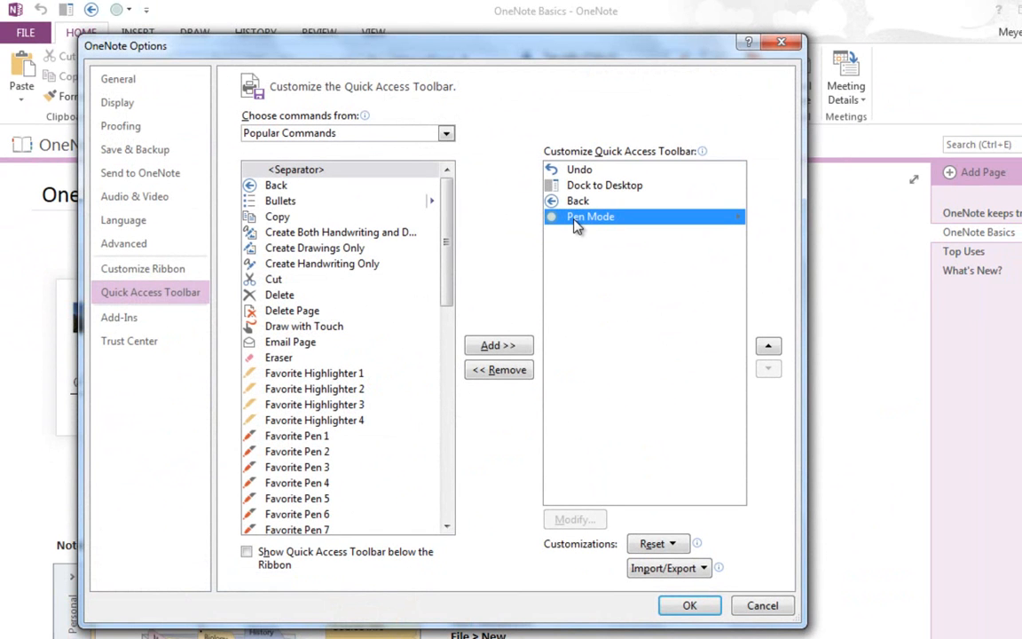
click(509, 371)
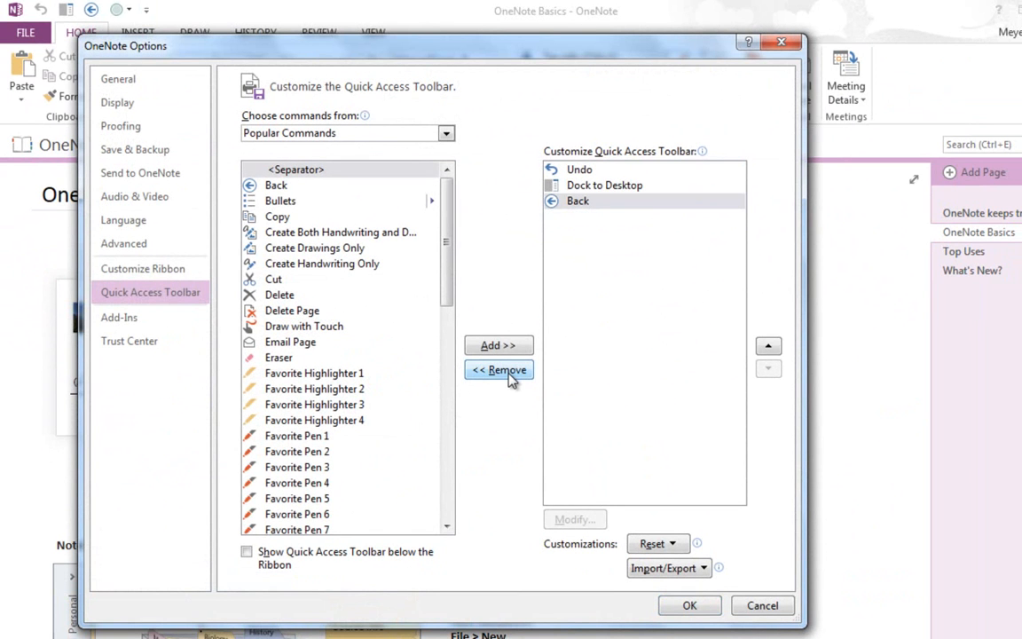
Review the commands offered under History Tab and All Commands, and apply the toolbar customization
click(446, 134)
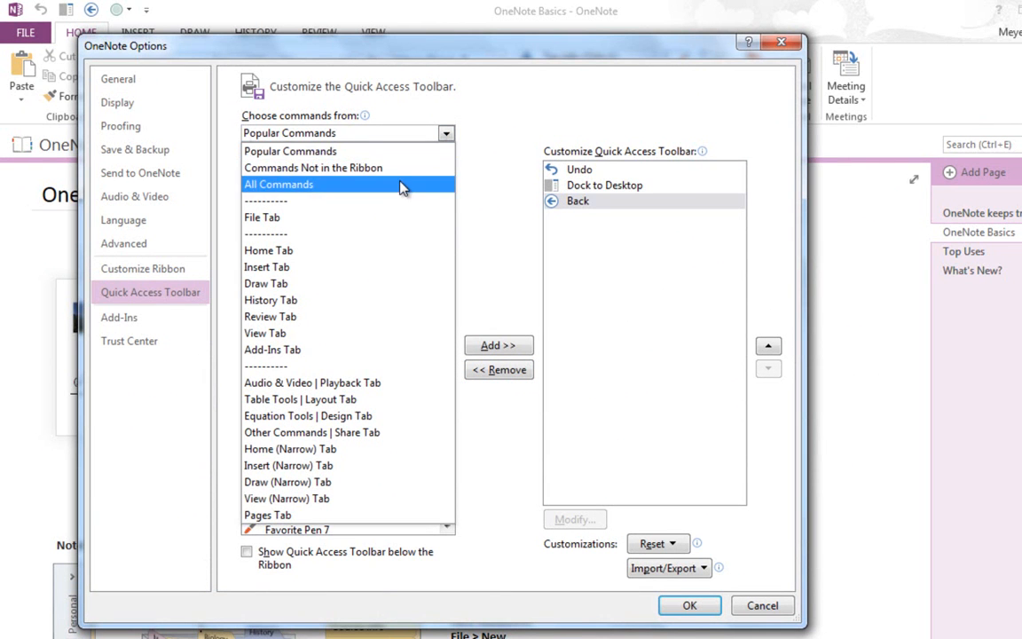
click(392, 300)
click(446, 135)
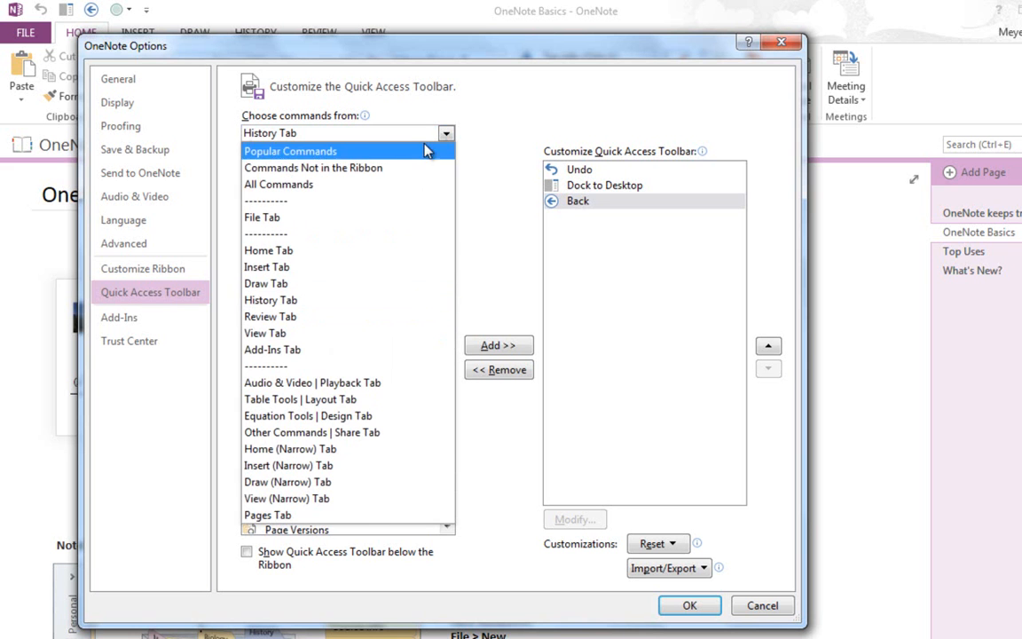
click(388, 186)
drag(446, 190, 446, 424)
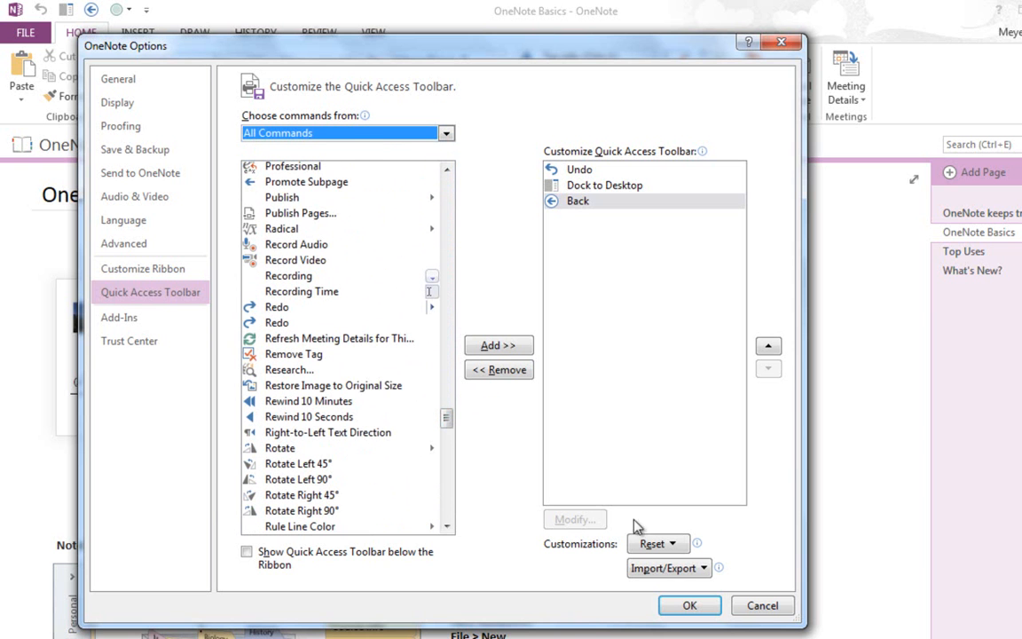
click(690, 605)
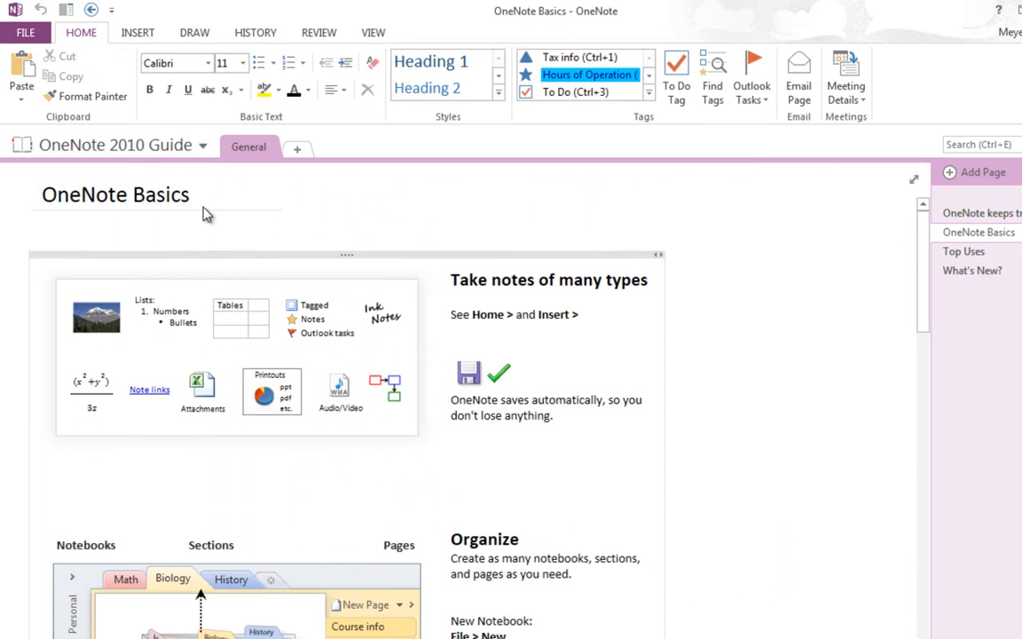
Examine the Notebook Information page and the commands on the other ribbon tabs, and return to the Home commands
click(26, 33)
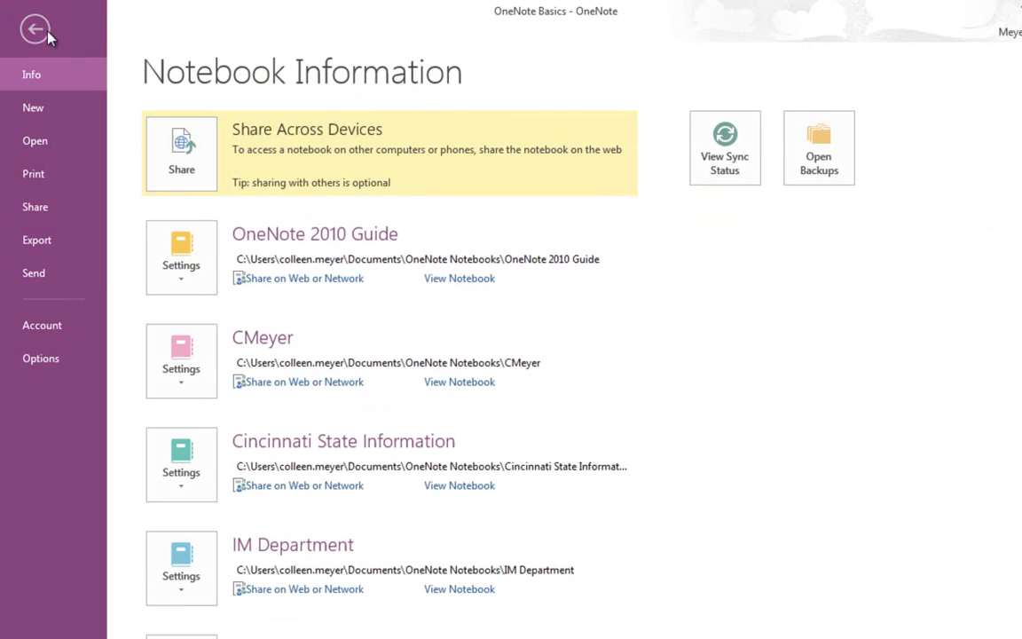
click(29, 31)
click(218, 51)
click(321, 53)
click(423, 52)
click(481, 51)
click(67, 51)
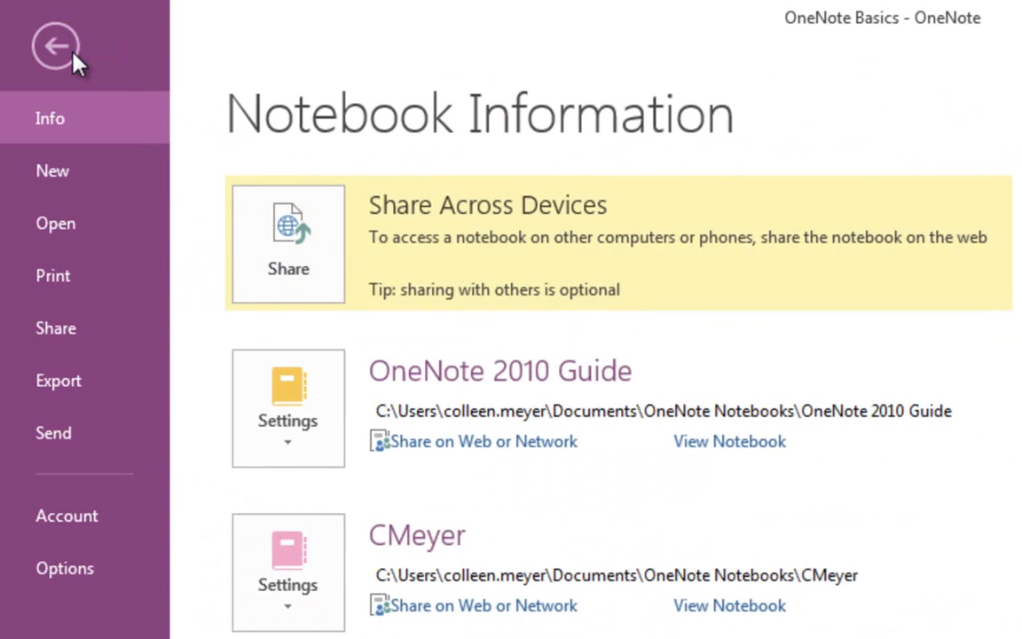
click(64, 44)
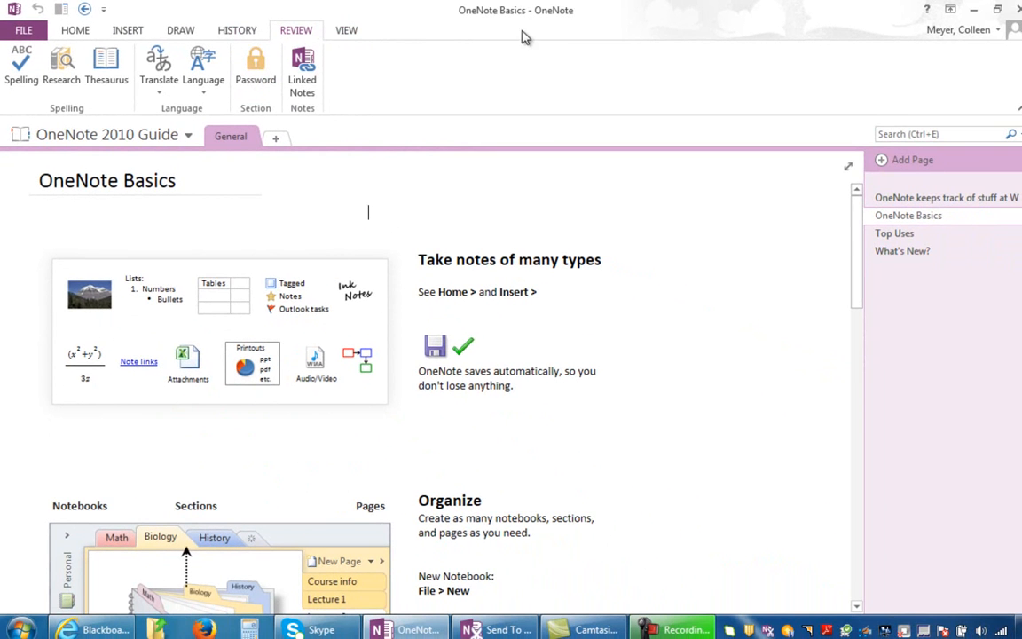
click(76, 31)
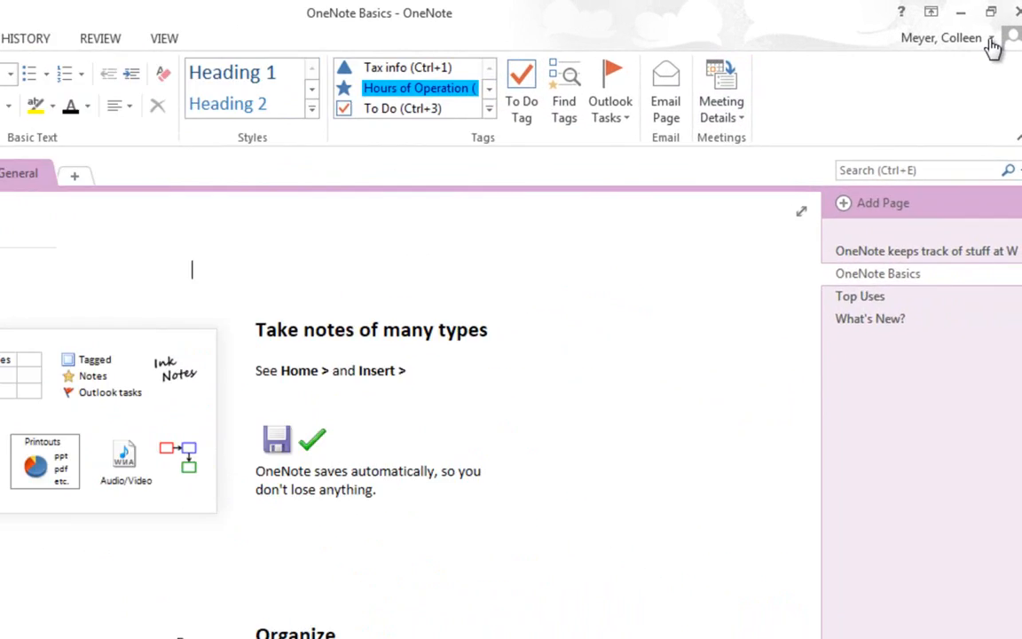
Collapse the ribbon and restore it with the Show Tabs and Commands display option
click(1018, 138)
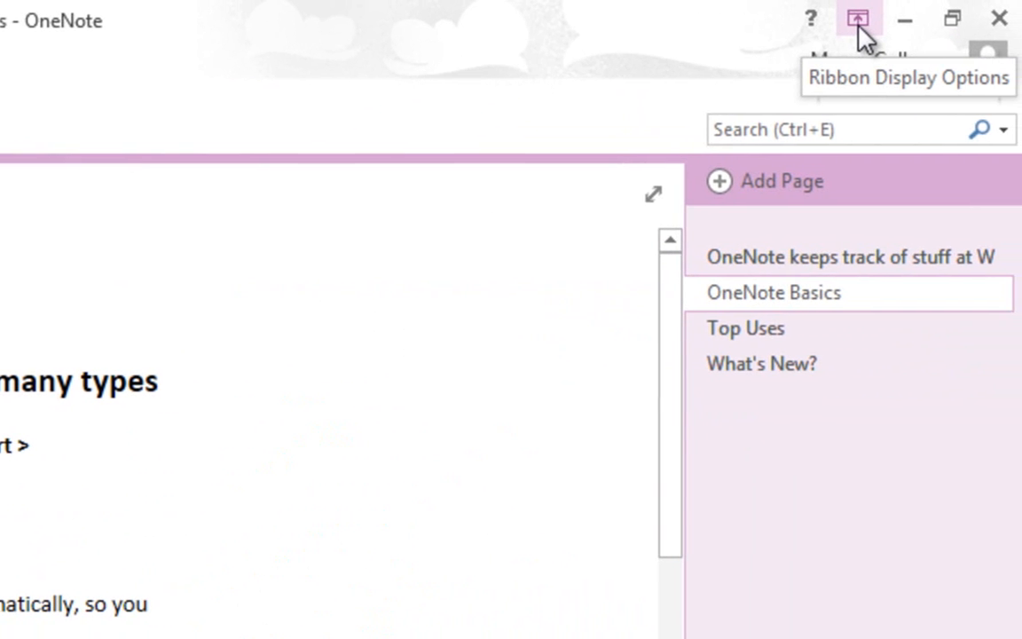
click(856, 21)
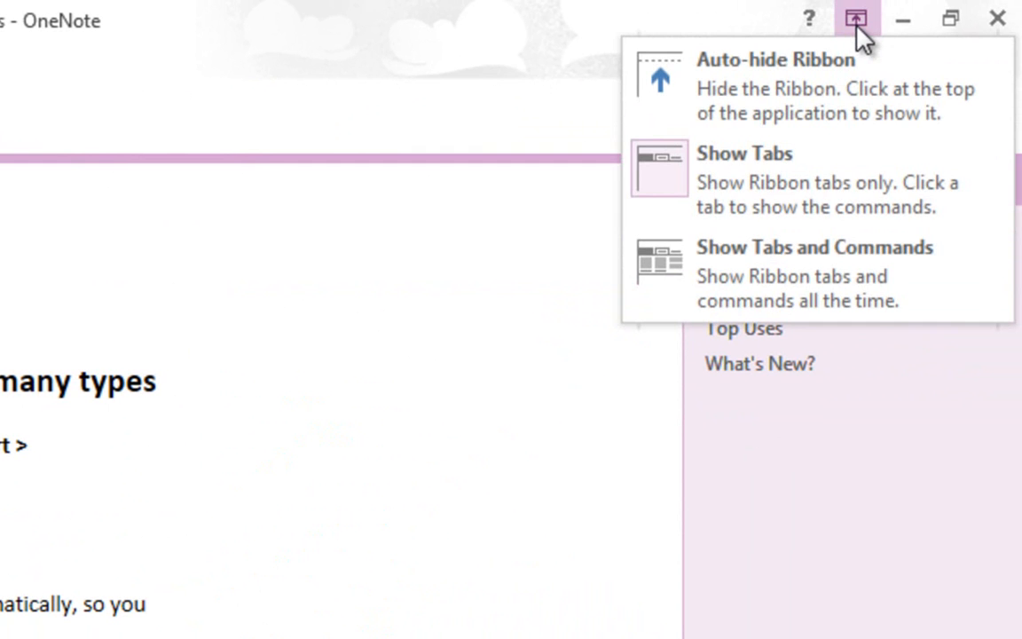
click(830, 253)
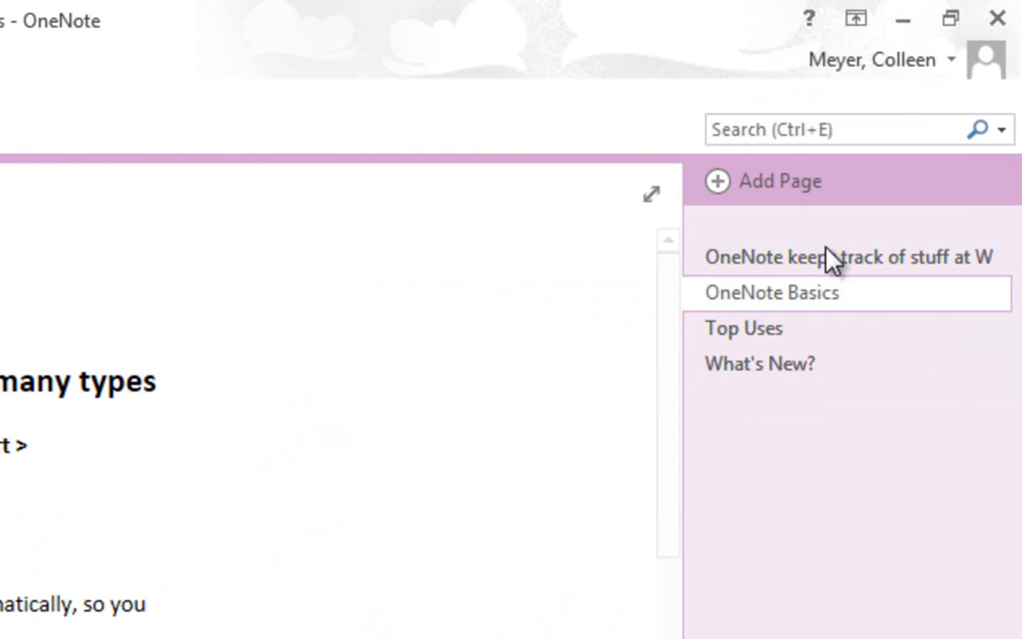
Auto-hide the ribbon and bring it back with the Show Tabs and Commands display option
click(937, 11)
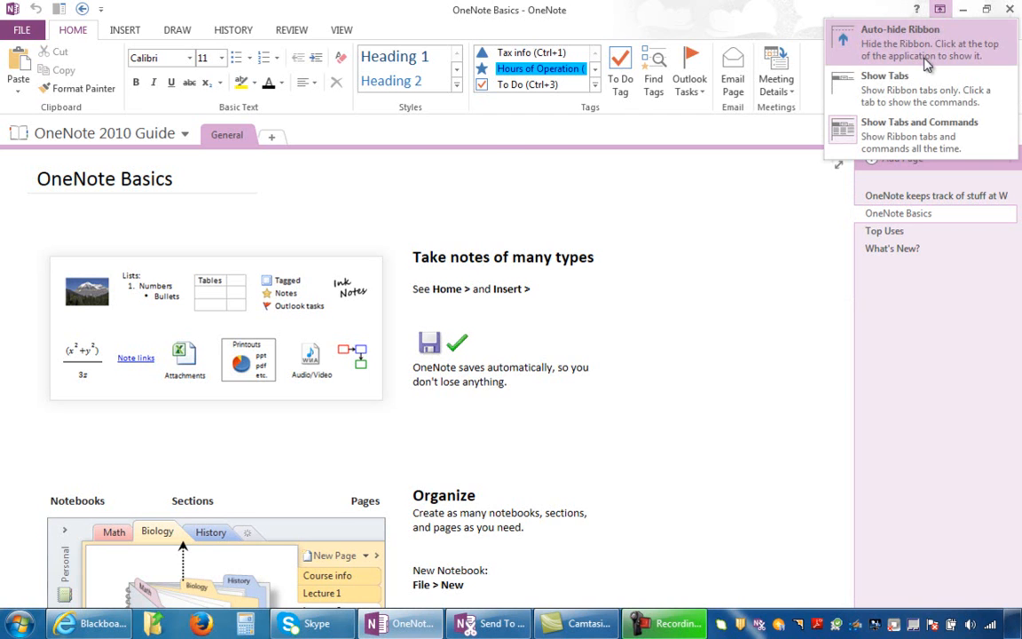
click(925, 60)
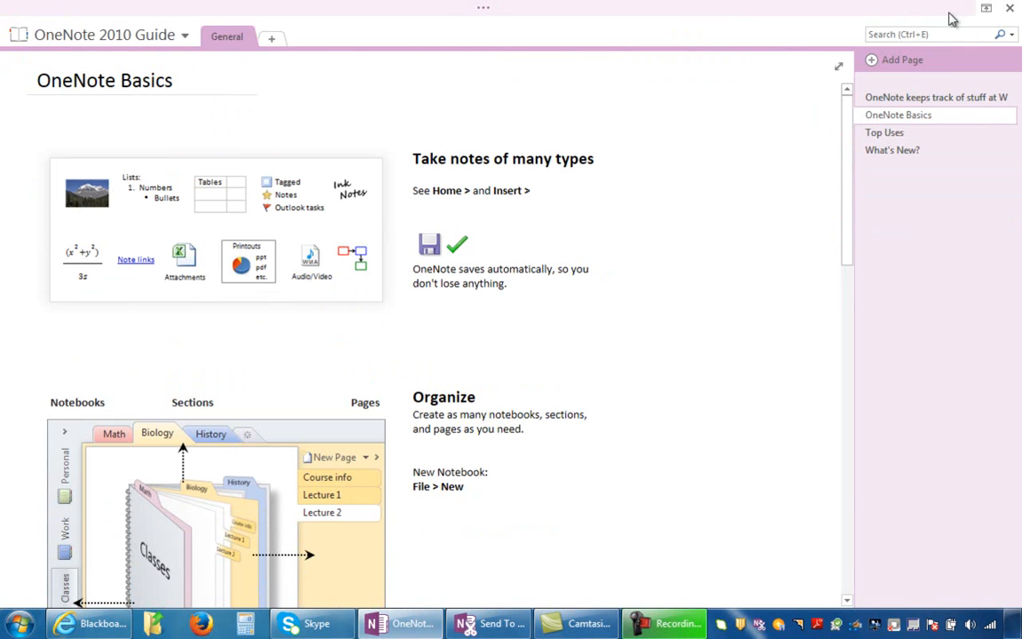
click(985, 12)
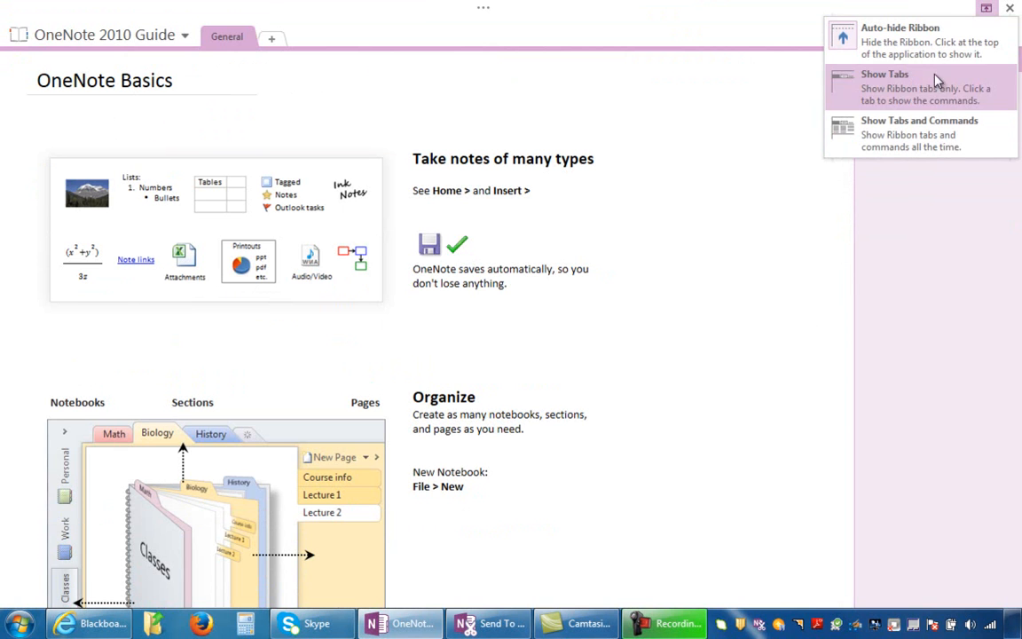
click(940, 132)
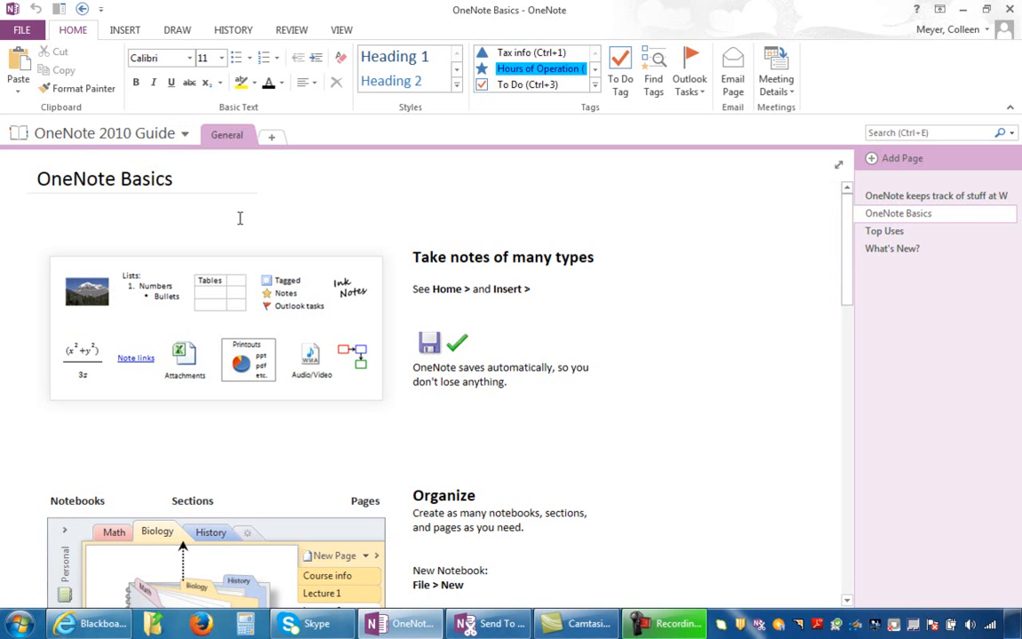
Examine the Organize illustration of notebooks, sections and pages on the OneNote Basics page
scroll(239, 217, down, 5)
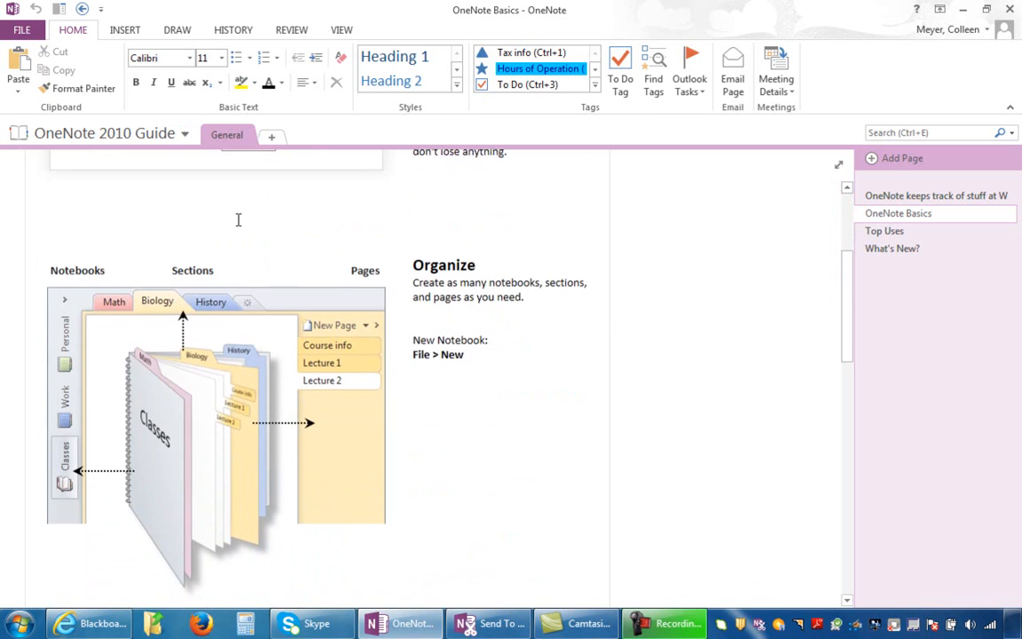
scroll(238, 219, down, 1)
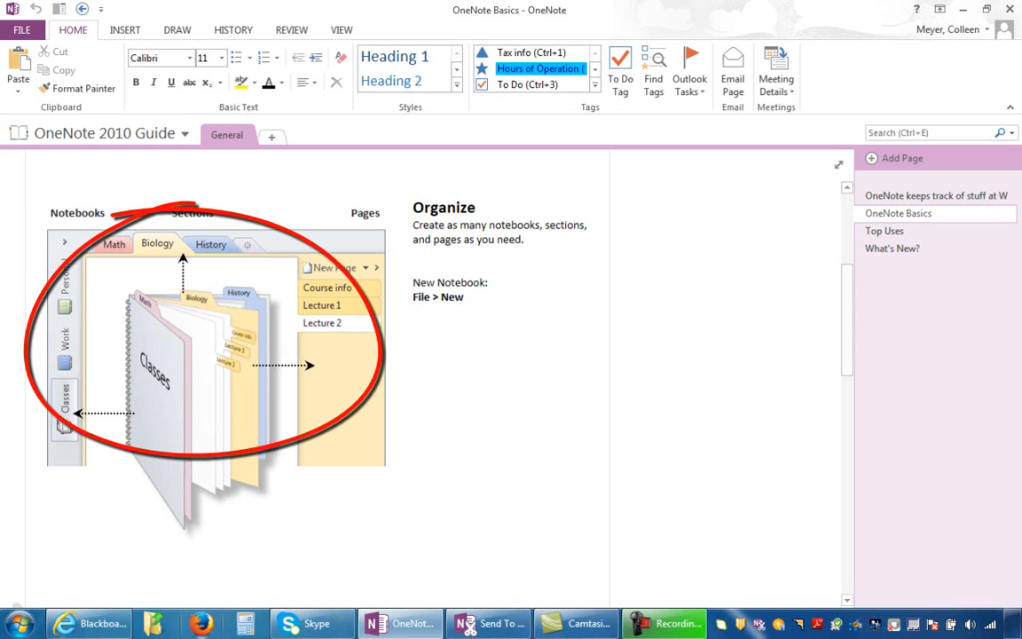
scroll(267, 155, up, 5)
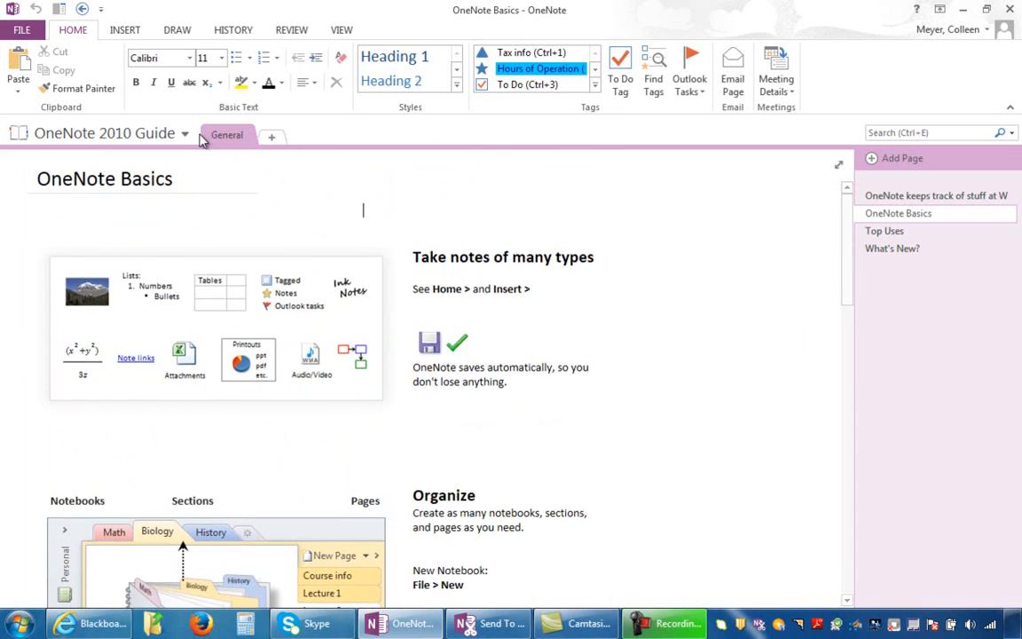
Open the WorkPlace Technologies NB notebook and look through its sections from Software to Web Conference, ending on Course Outline
click(182, 139)
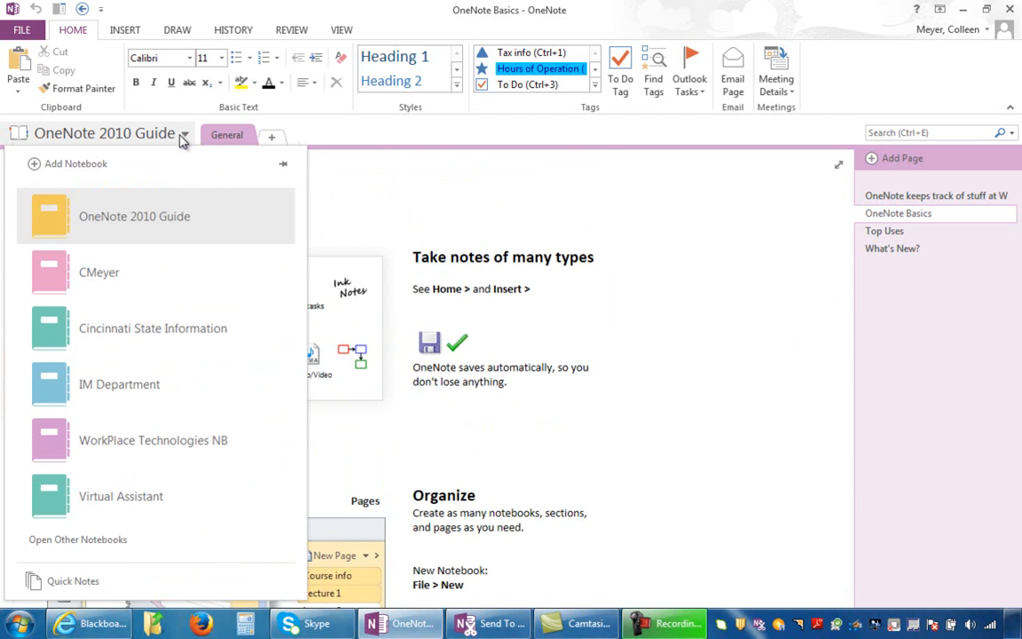
click(199, 453)
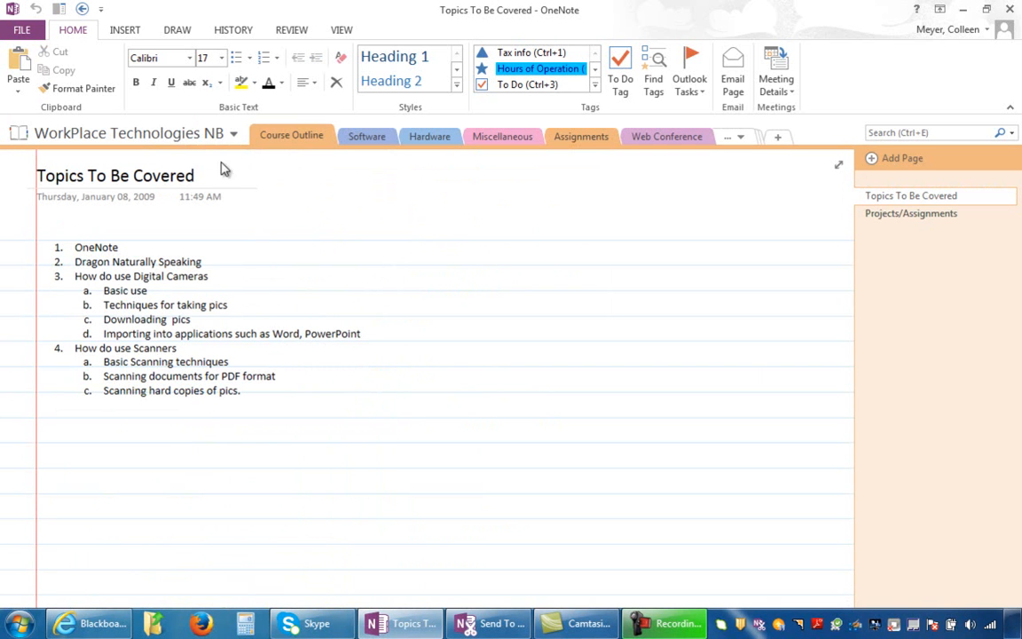
click(367, 136)
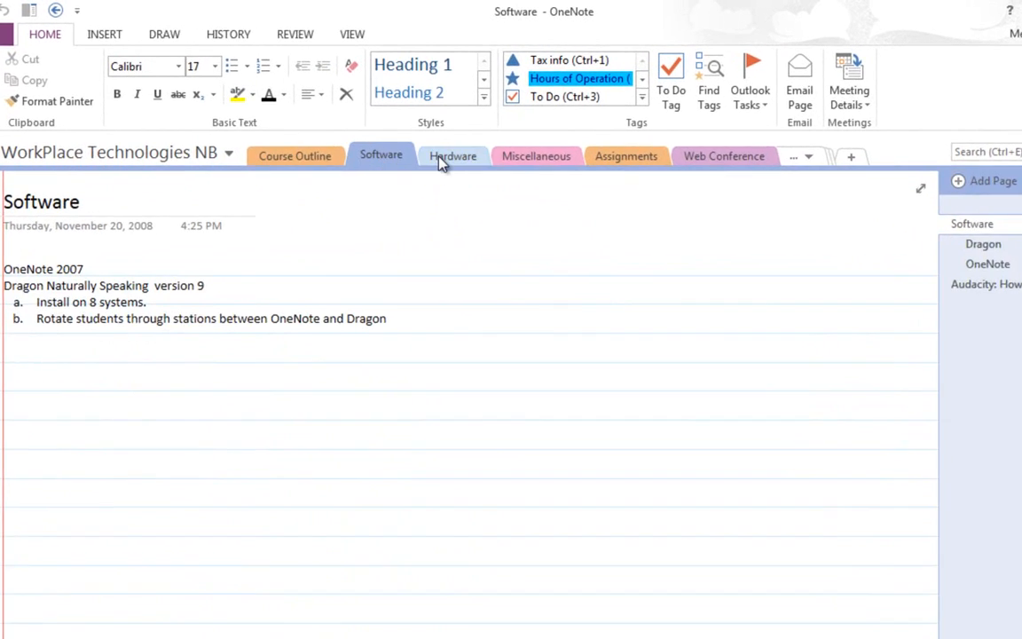
click(441, 155)
click(524, 156)
click(593, 155)
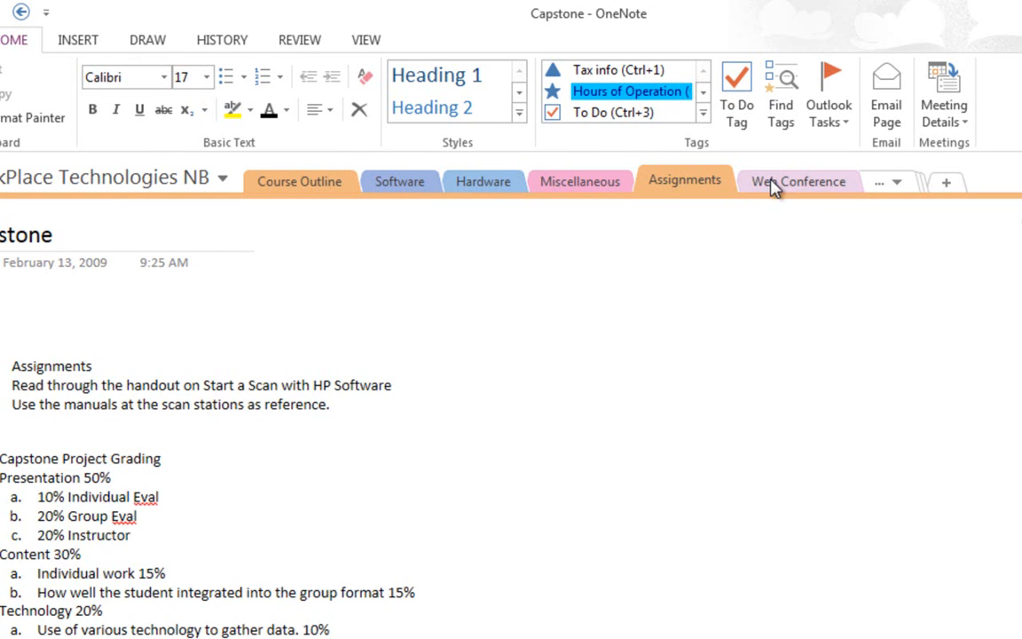
click(797, 185)
click(327, 190)
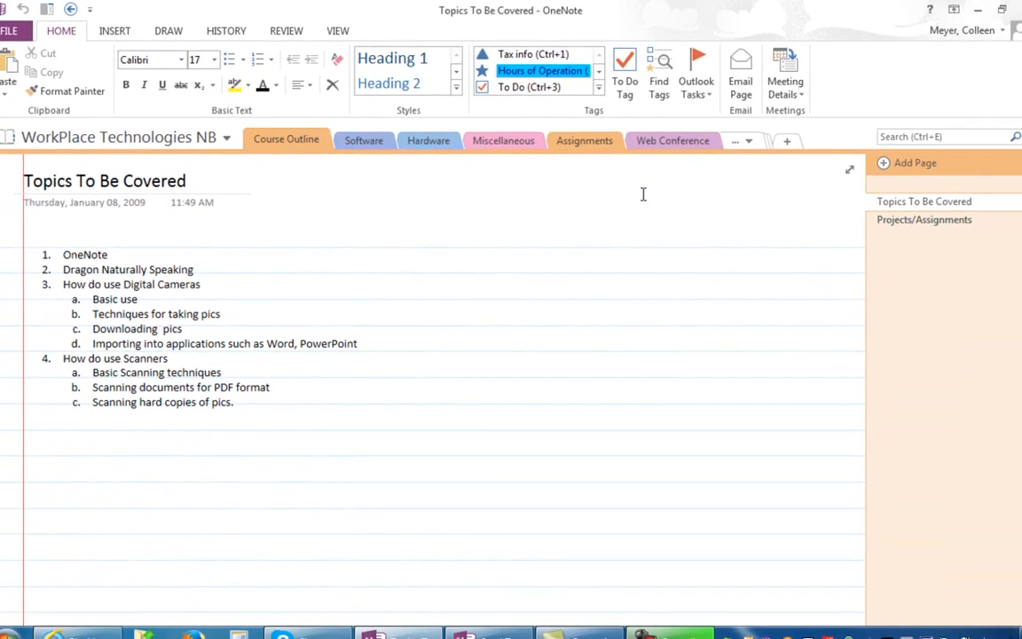
View the overflow sections Room Schedule, Lecture Notes, Tech Information and PodCast, and return to Course Outline
click(748, 142)
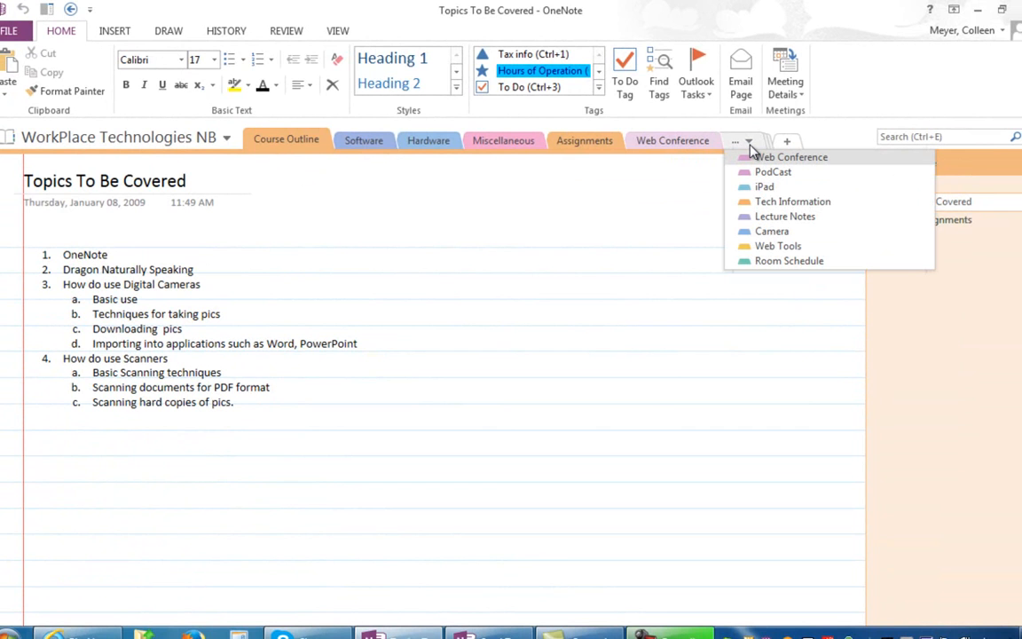
click(777, 260)
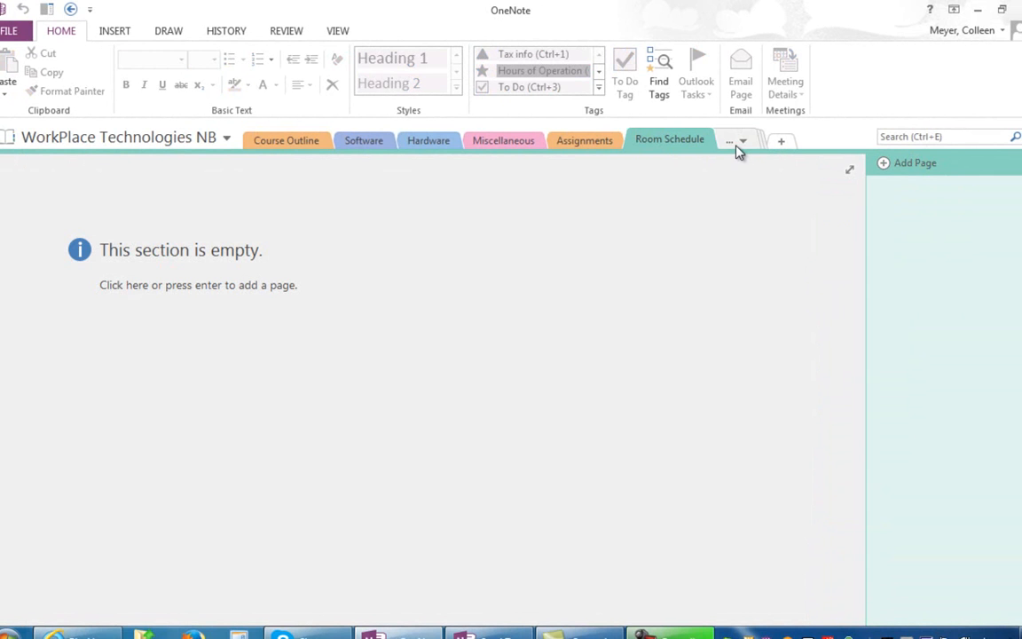
click(737, 149)
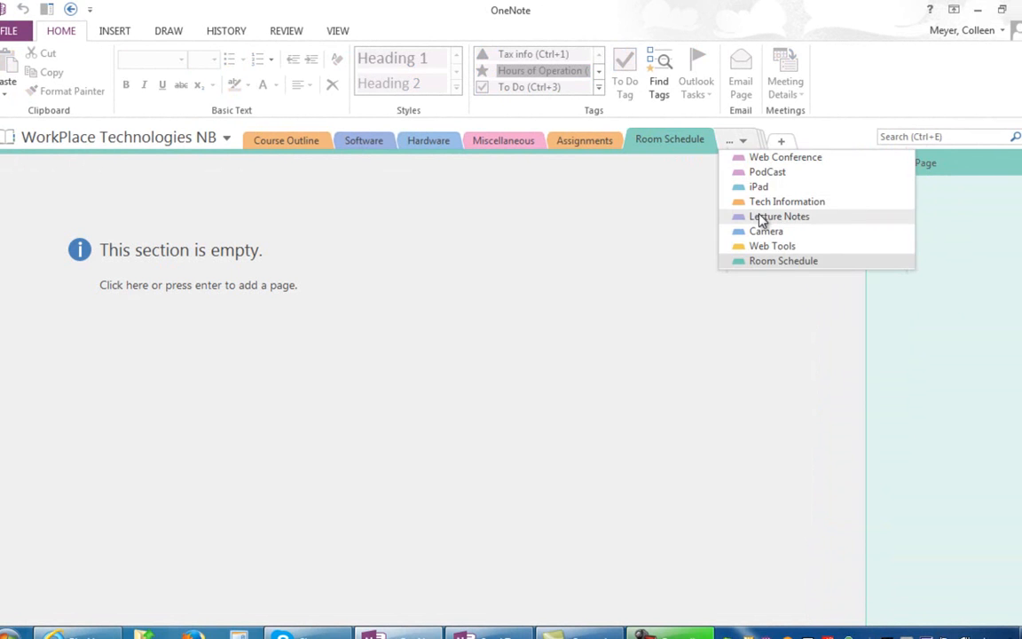
click(761, 220)
click(739, 144)
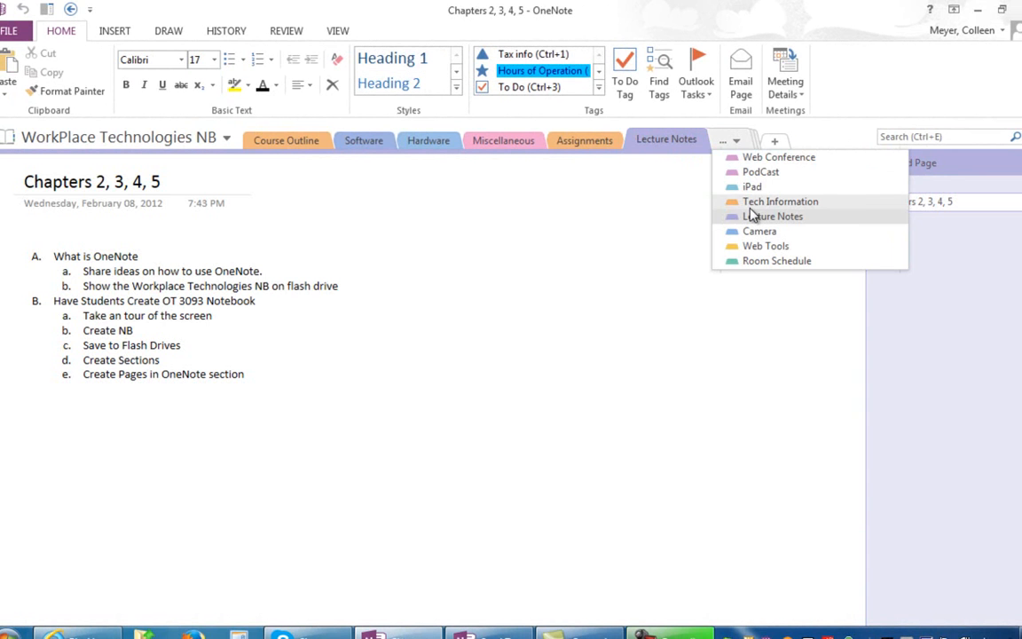
click(750, 204)
click(750, 144)
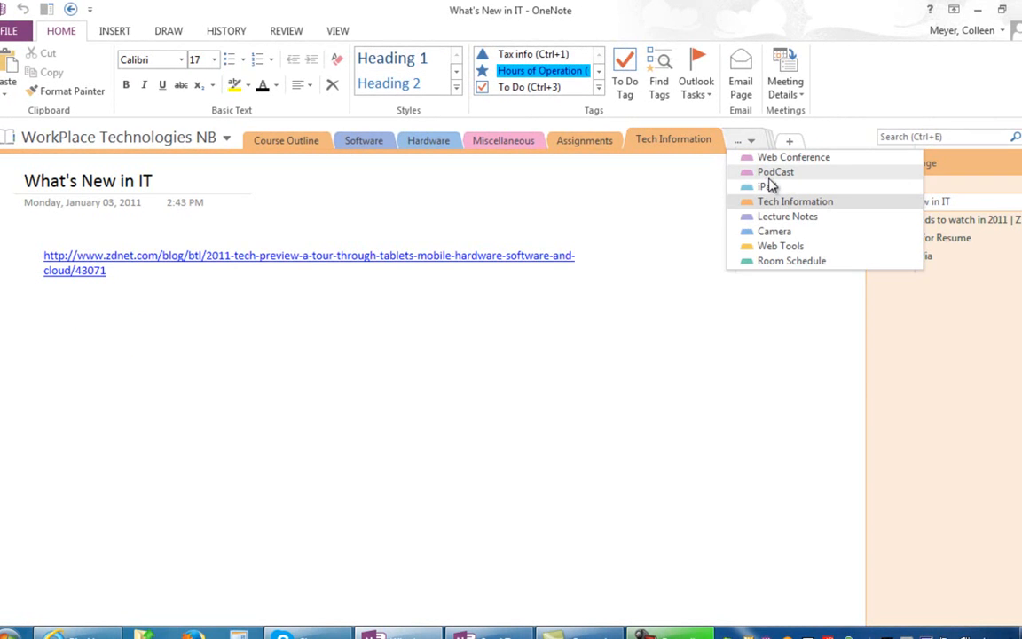
click(769, 174)
click(268, 149)
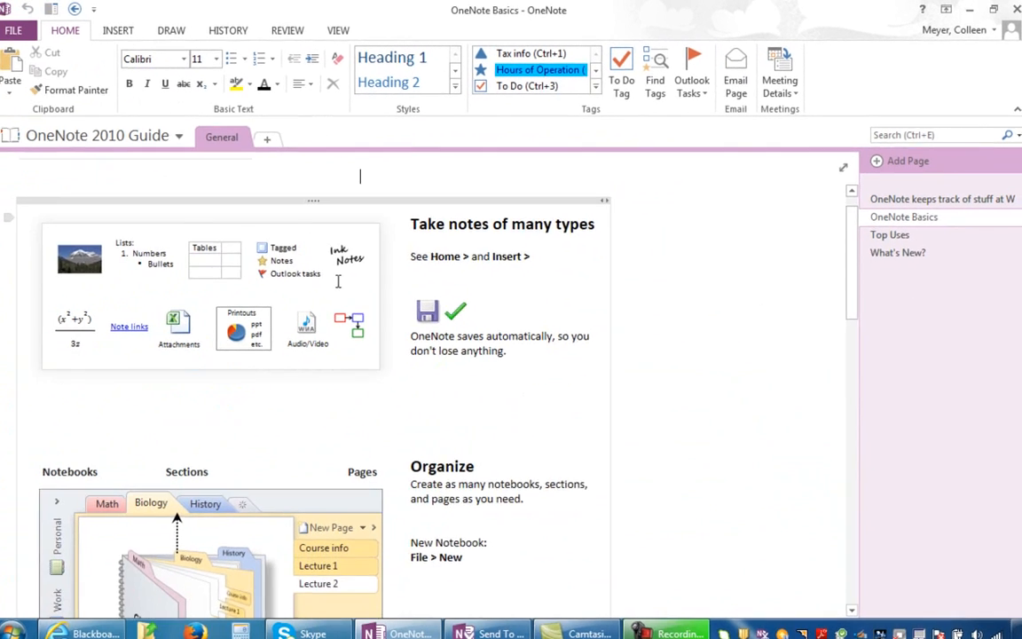
Review the Organize illustration in the OneNote 2010 Guide and pin the notebook list beside the page
scroll(345, 278, down, 3)
scroll(345, 279, down, 3)
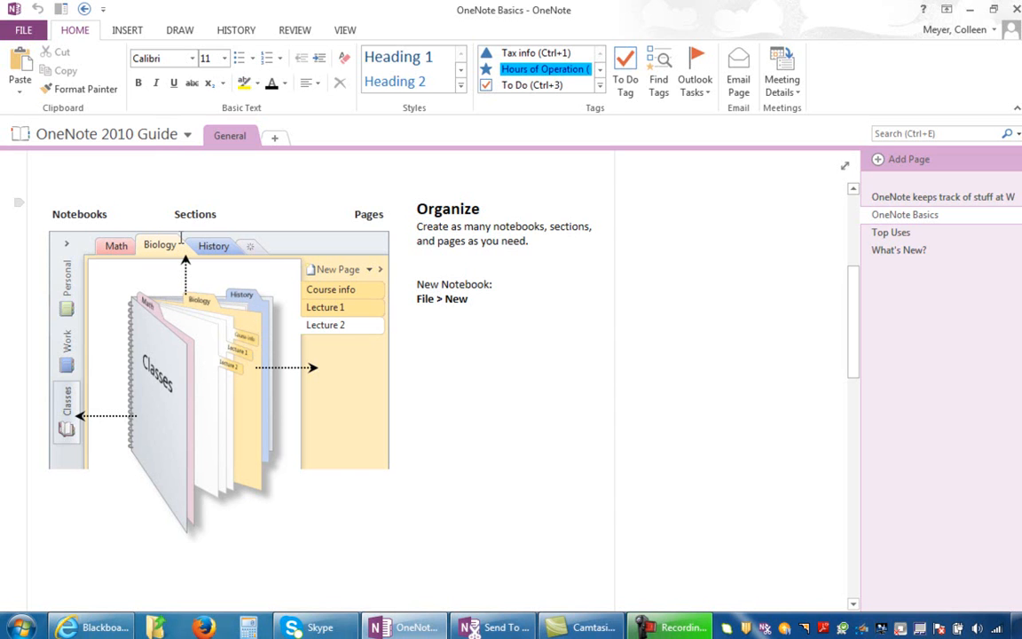
click(188, 137)
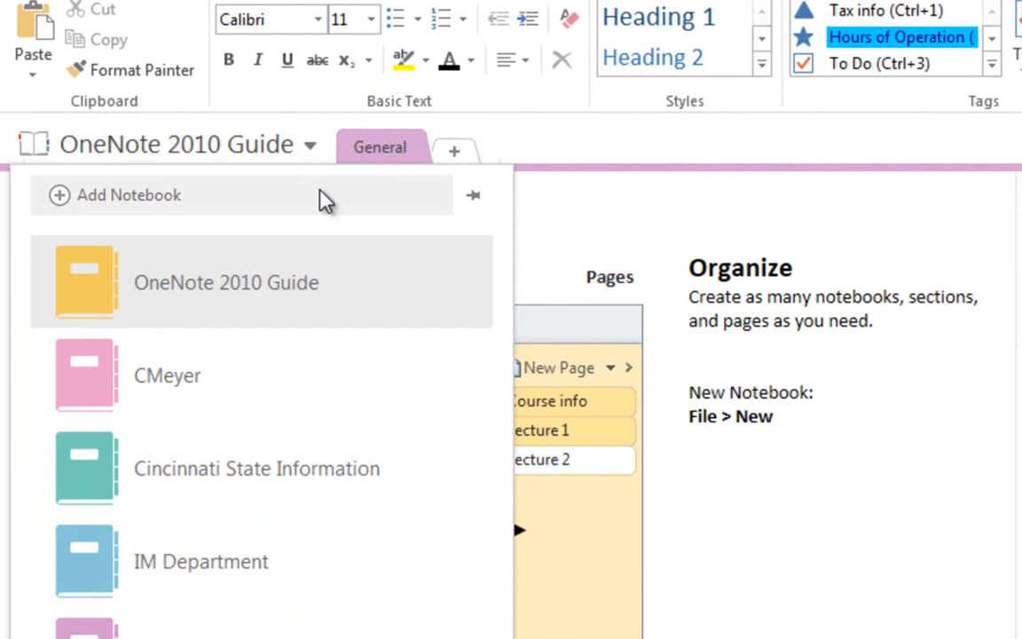
click(476, 197)
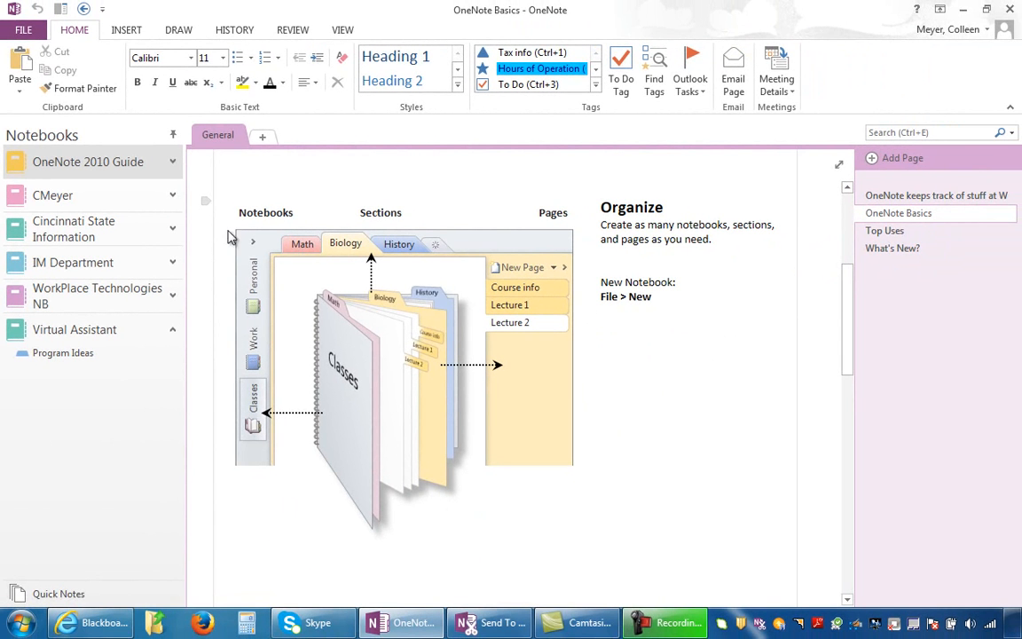
Open the WorkPlace Technologies NB notebook from the pinned list, and unpin and re-pin the notebook list
click(157, 298)
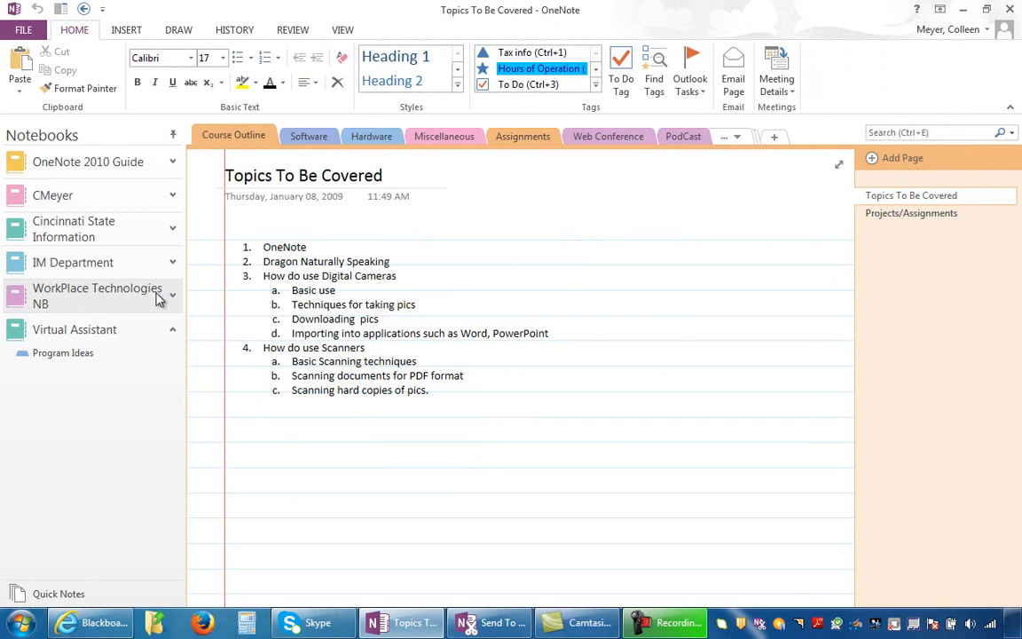
click(175, 137)
click(232, 138)
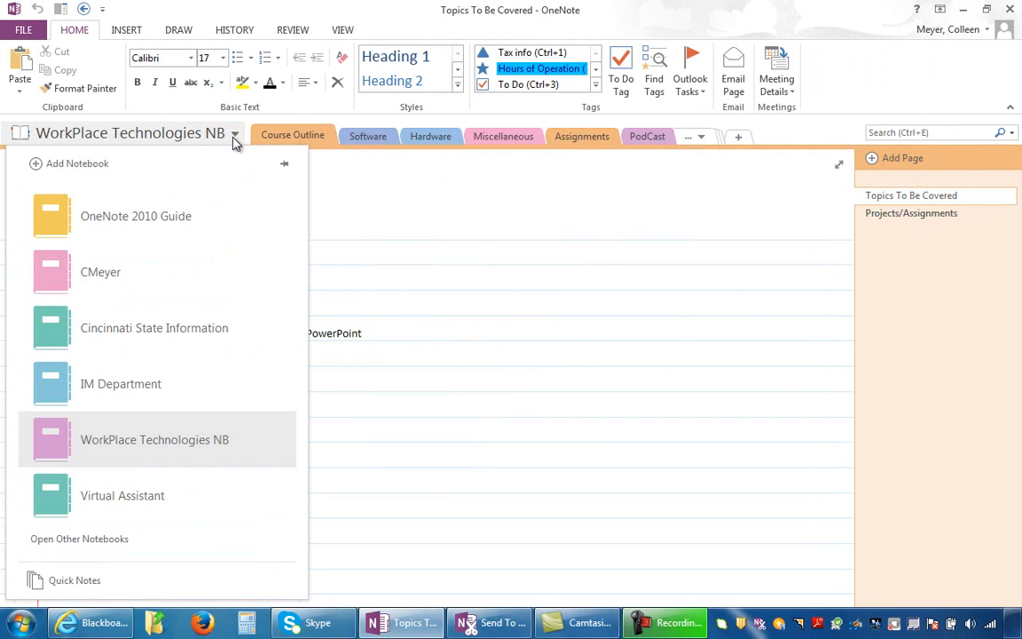
click(281, 163)
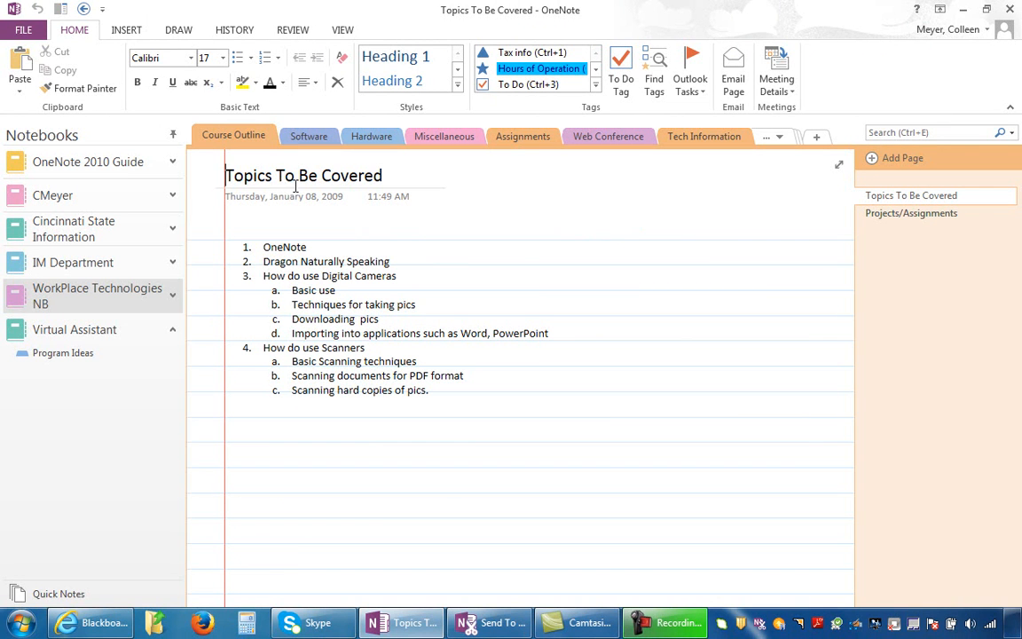
View the Software, Hardware and Miscellaneous sections, including the Ideas for Class and Oral Presentation Grading Rubric pages
click(304, 135)
click(366, 140)
click(431, 139)
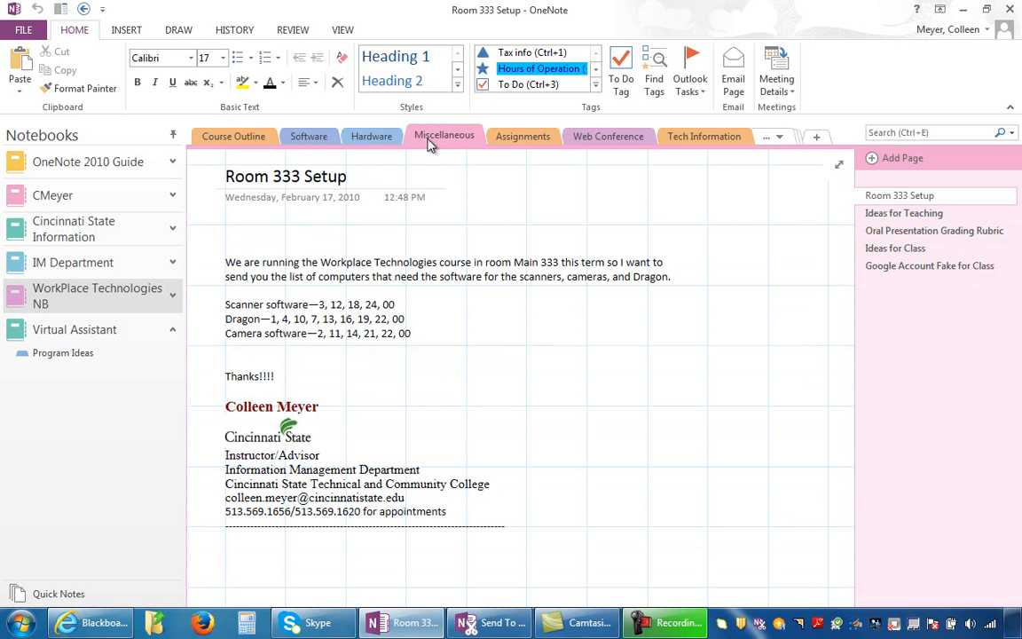
click(891, 250)
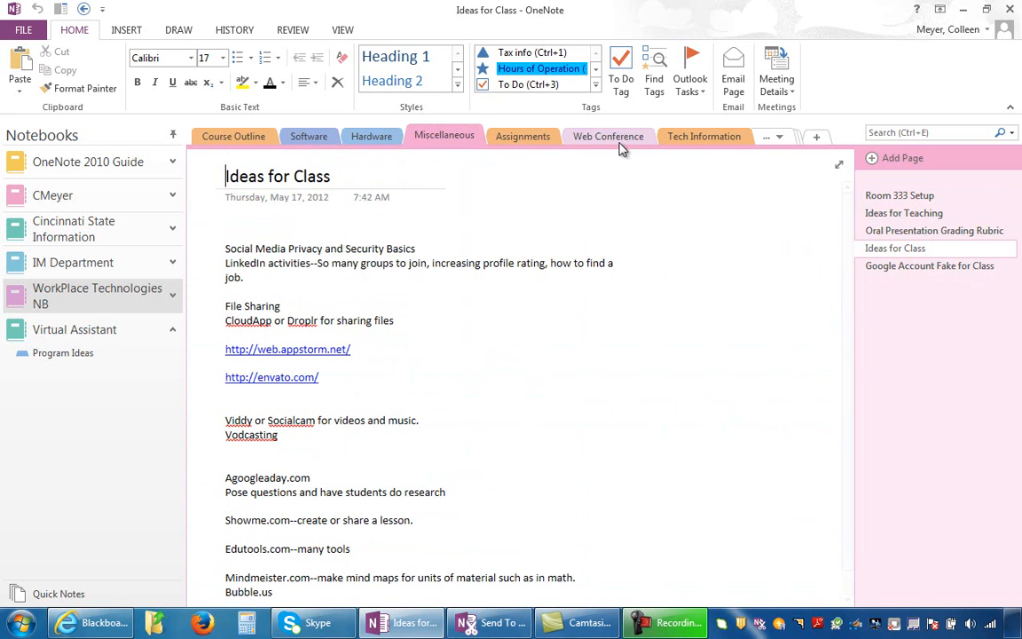
click(926, 232)
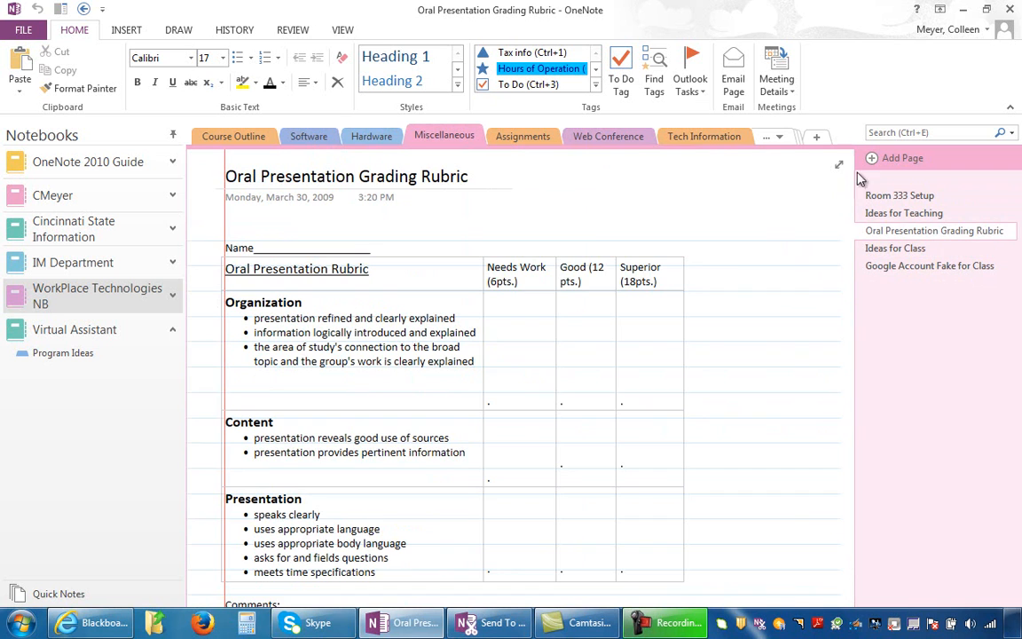
Add a new section named Office 365 to the WorkPlace Technologies NB notebook
click(817, 138)
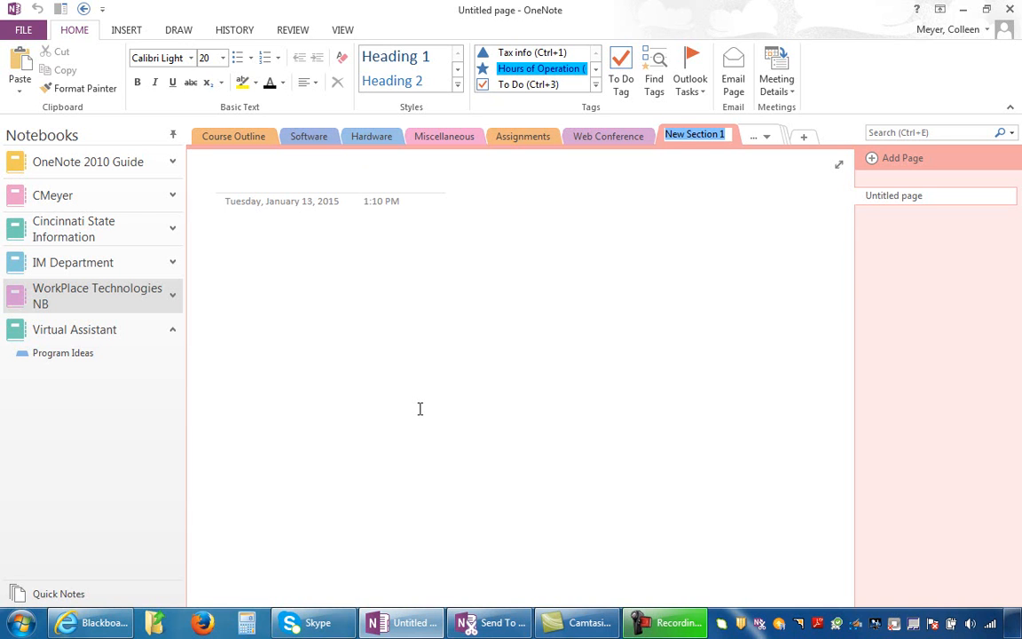
text(Office)
text( 360)
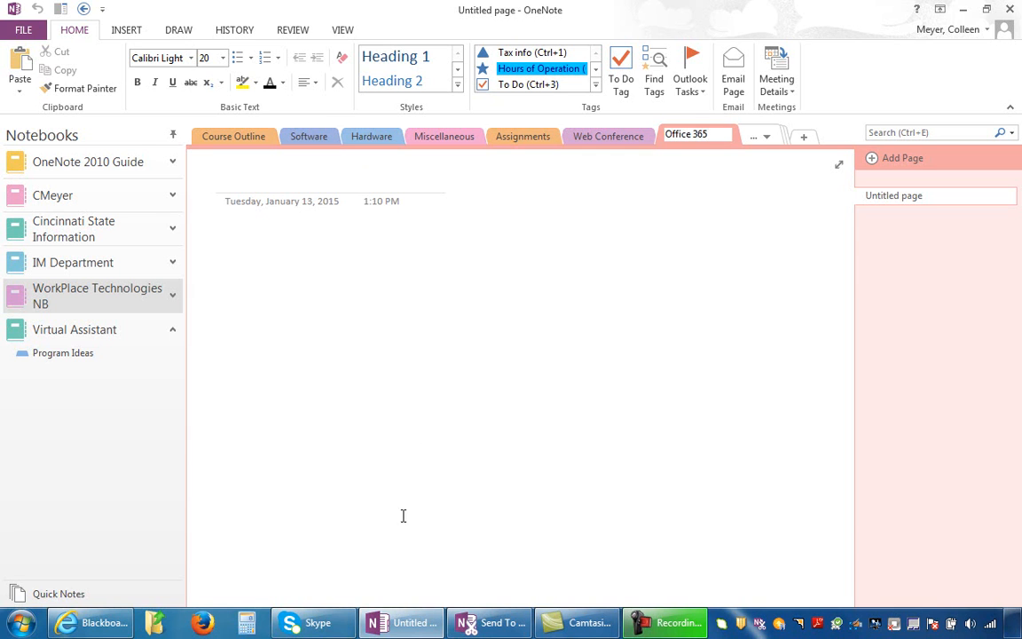
key(Return)
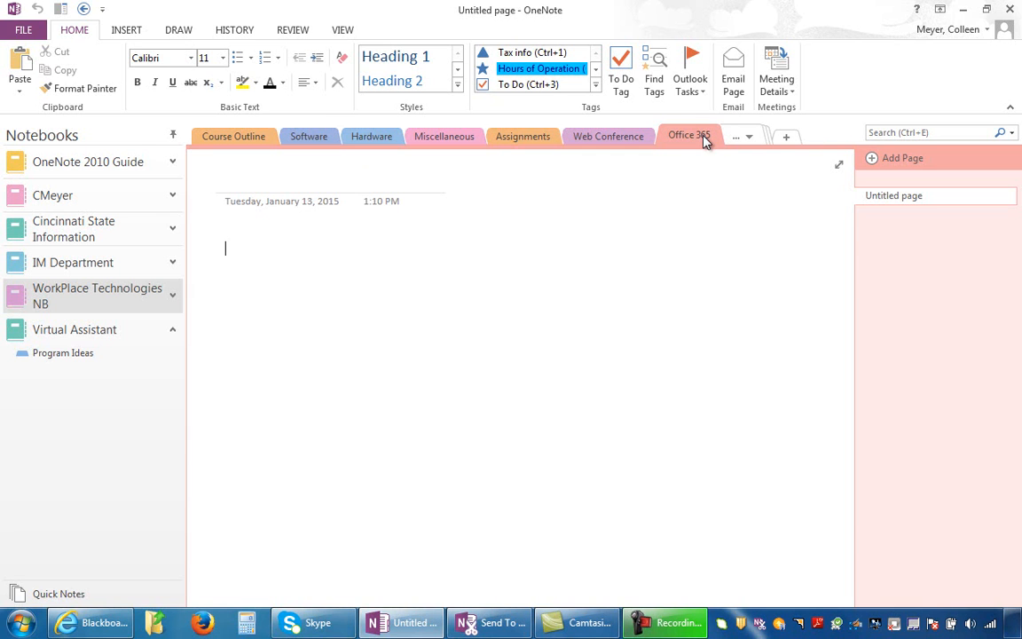
Title the untitled page in the Office 365 section "Login Procedures"
click(296, 184)
text(Login Pro)
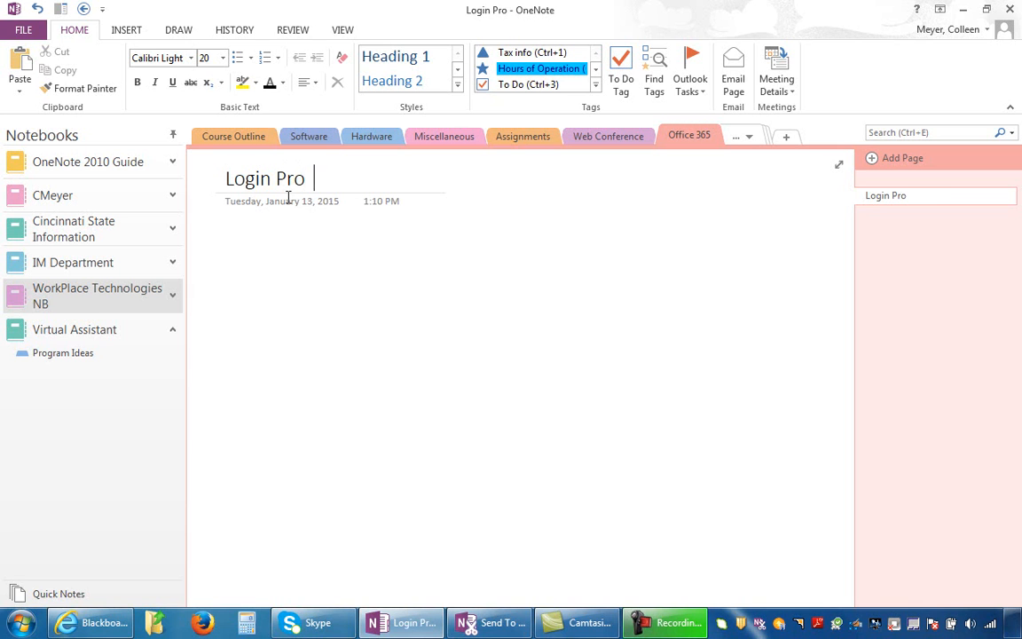
key(BackSpace)
text(cedures)
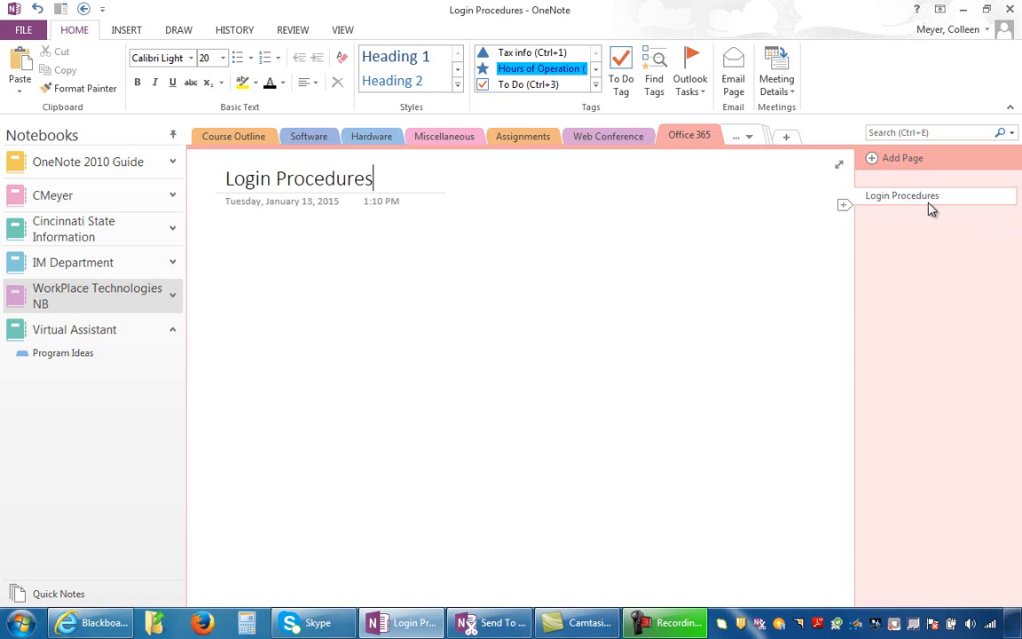
click(596, 226)
Add a second page to the Office 365 section and title it "Procedure 1"
click(878, 166)
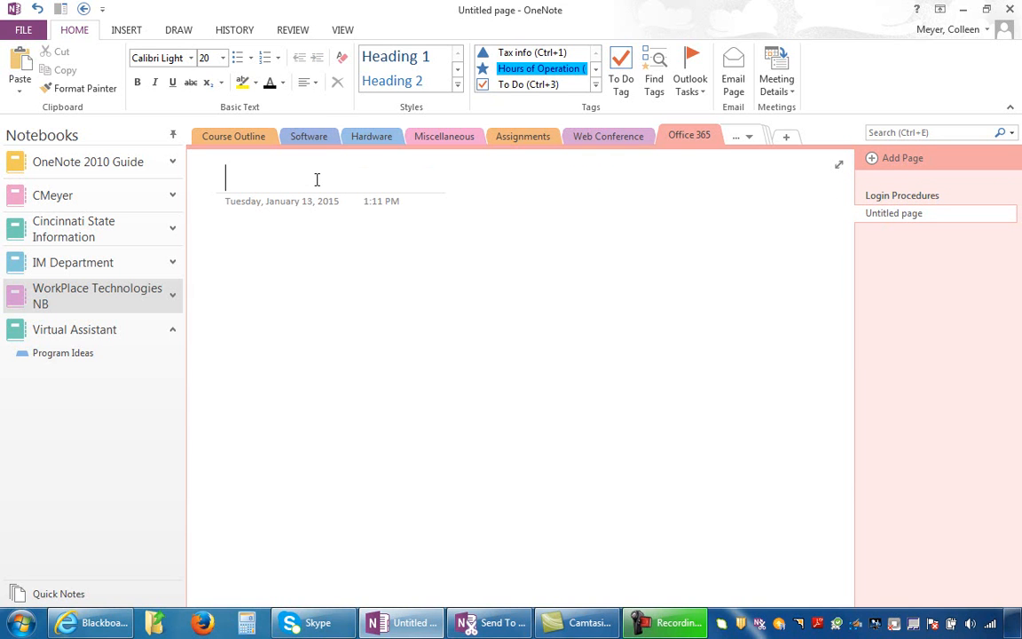
text(Procedure one)
key(BackSpace)
key(BackSpace)
key(BackSpace)
text(1)
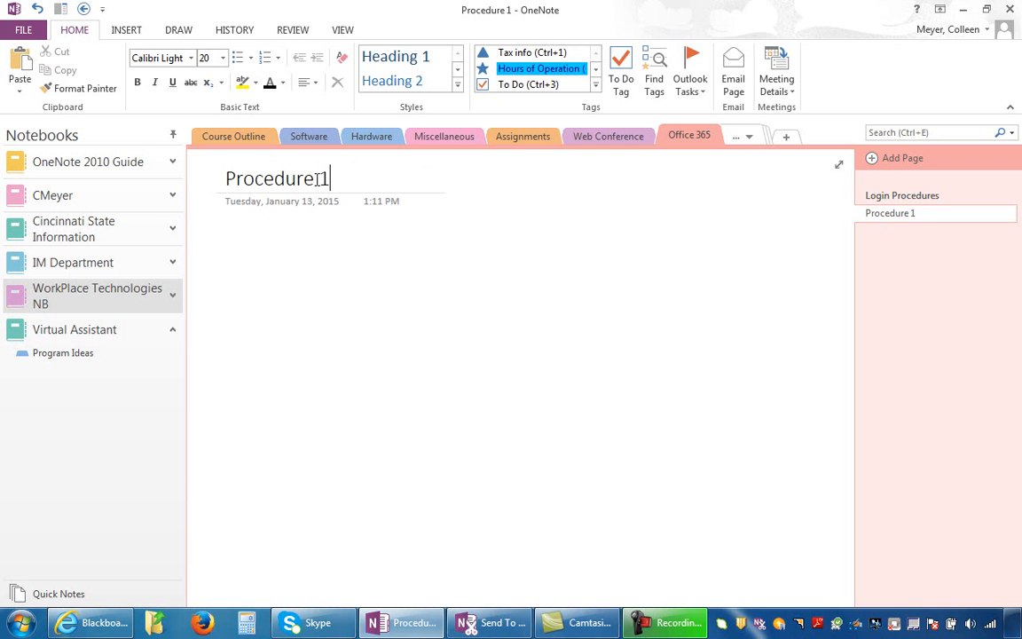
key(Return)
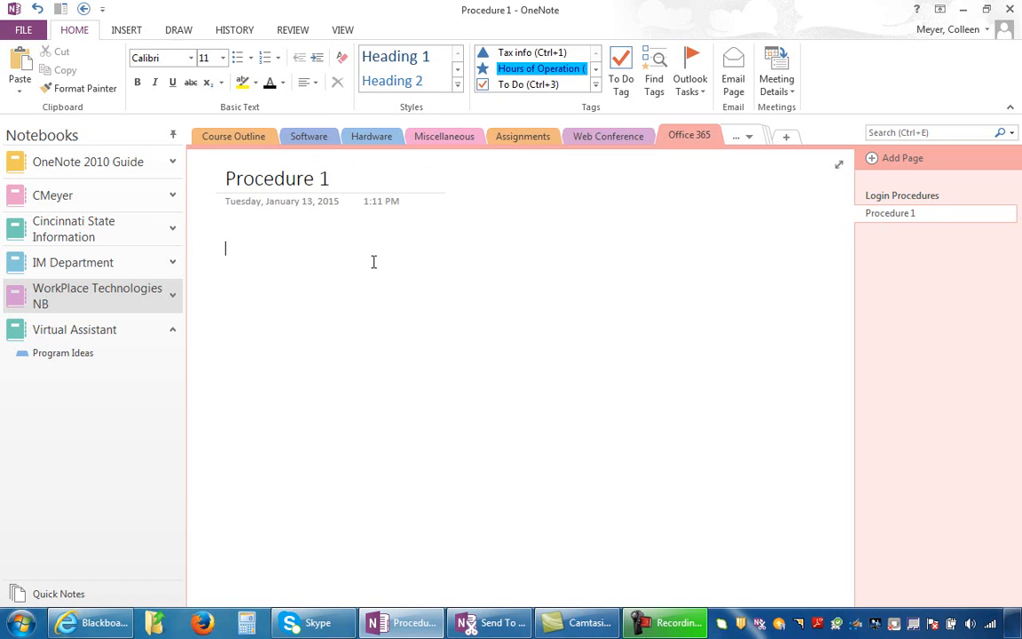
Rename the Procedure 1 page in the Office 365 section to "New Name"
click(930, 223)
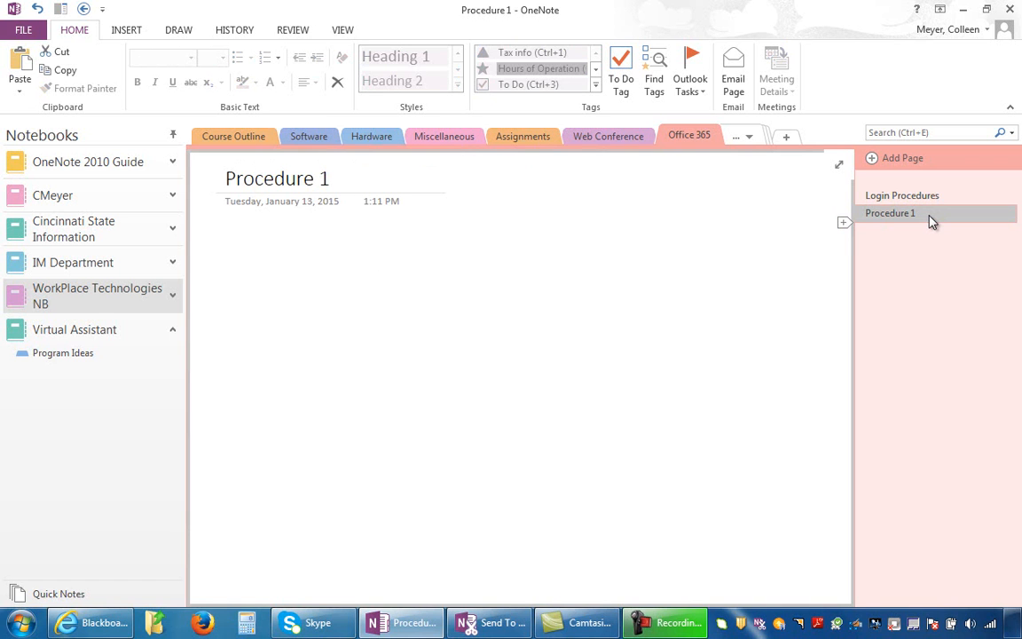
right_click(931, 223)
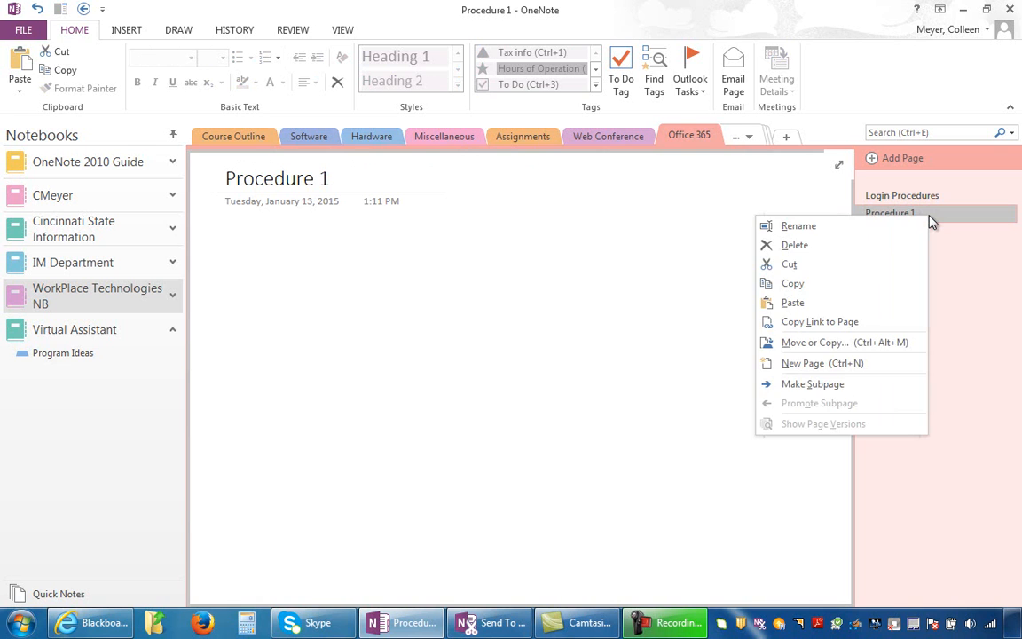
click(806, 227)
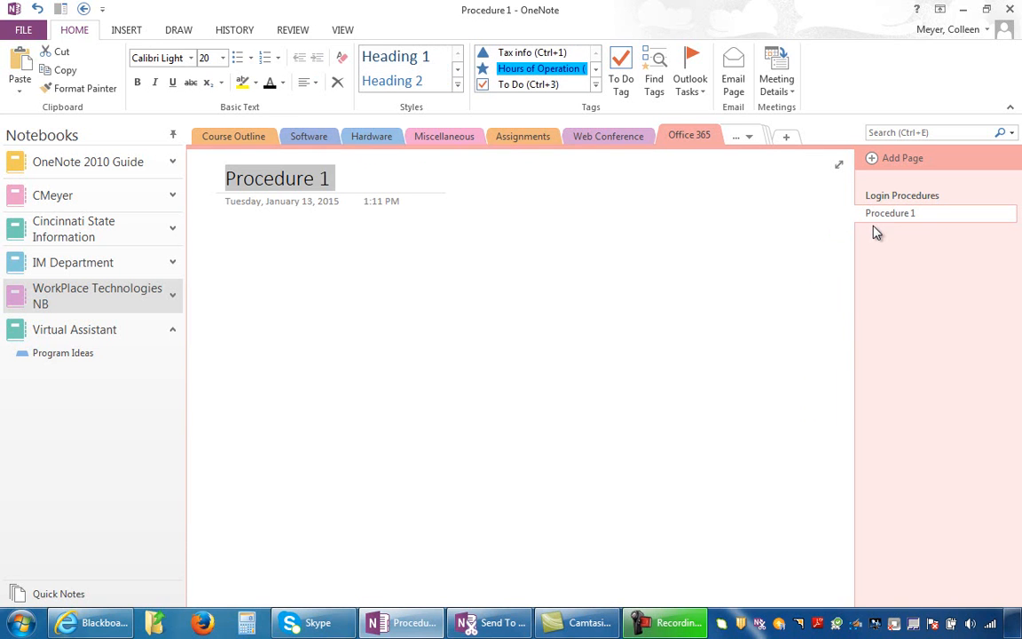
text(New Name)
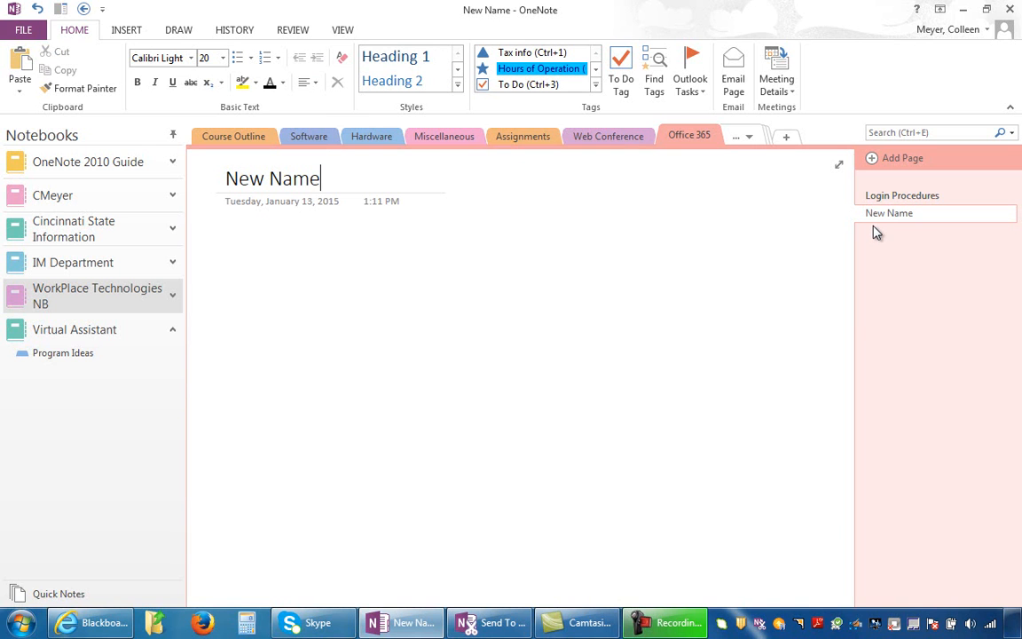
key(Return)
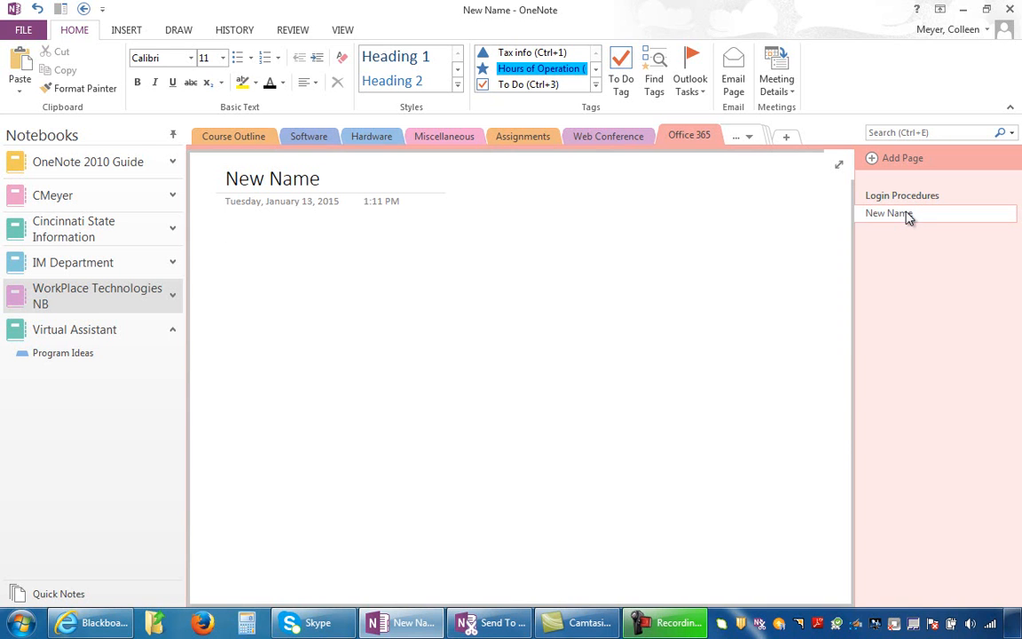
Delete the New Name page and the whole Office 365 section
right_click(909, 216)
click(781, 238)
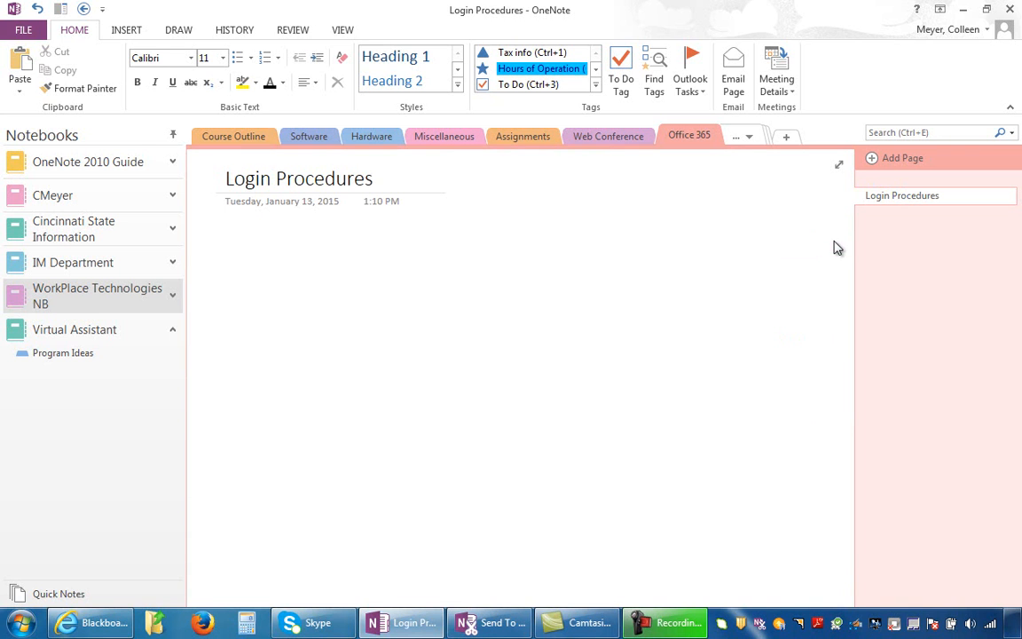
right_click(696, 141)
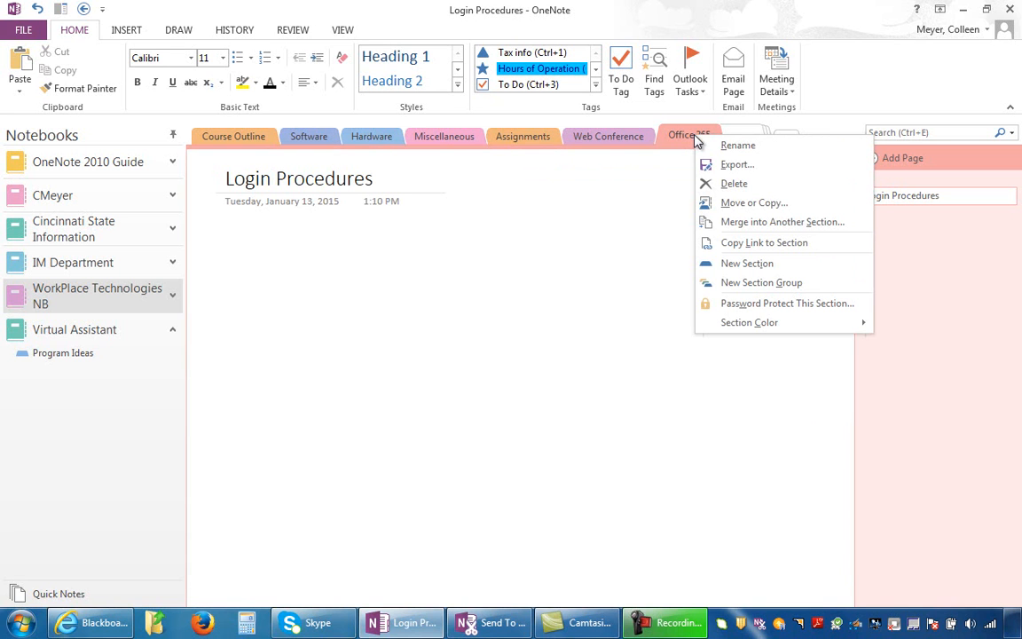
click(733, 184)
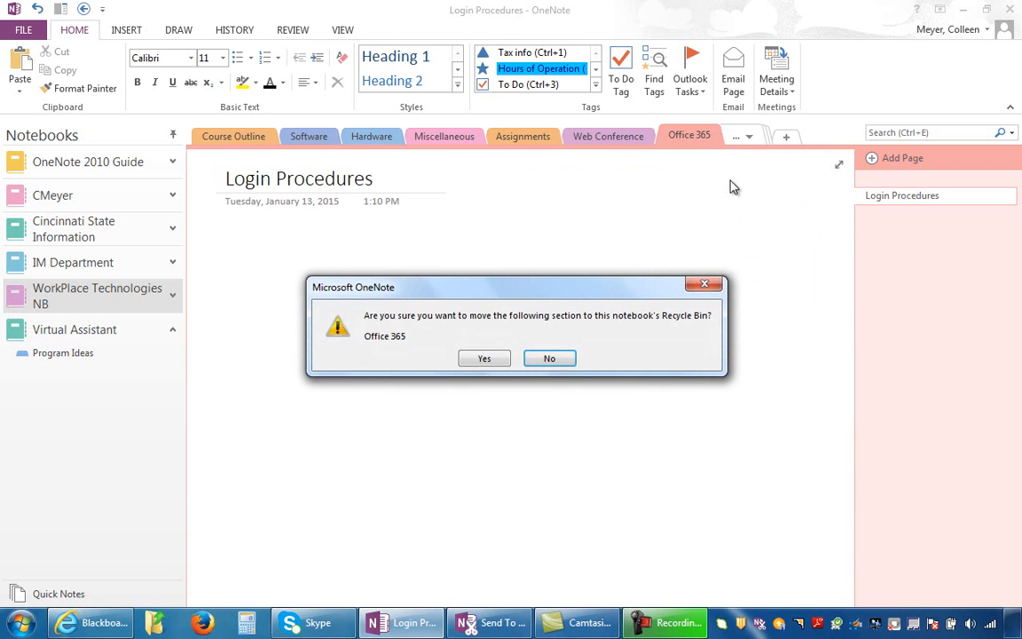
click(486, 360)
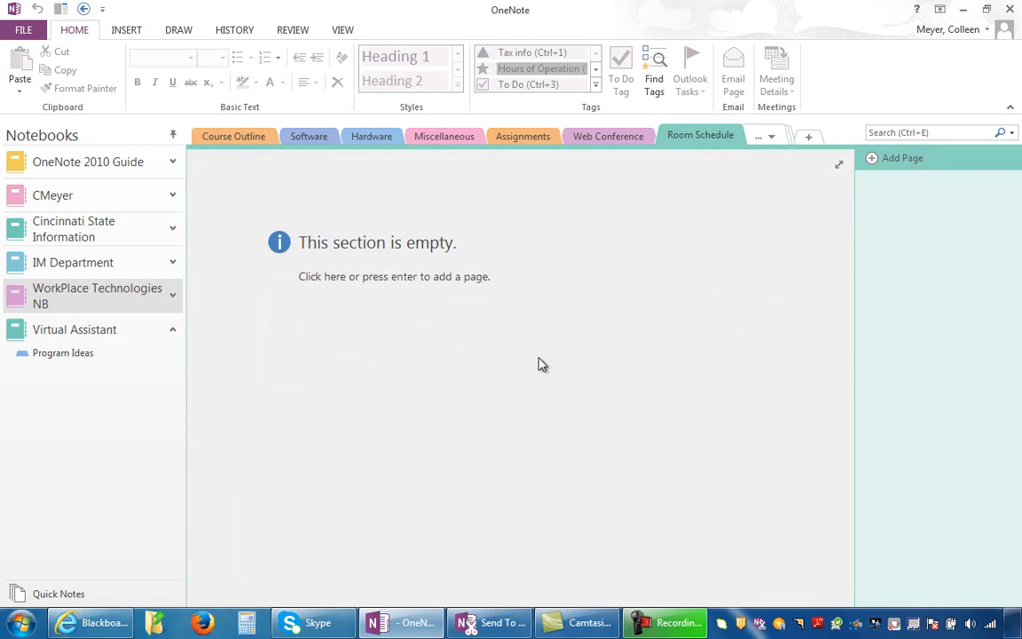
Open the Course Outline section, unpin the notebook pane, and pin it back in place from the notebook list
click(244, 137)
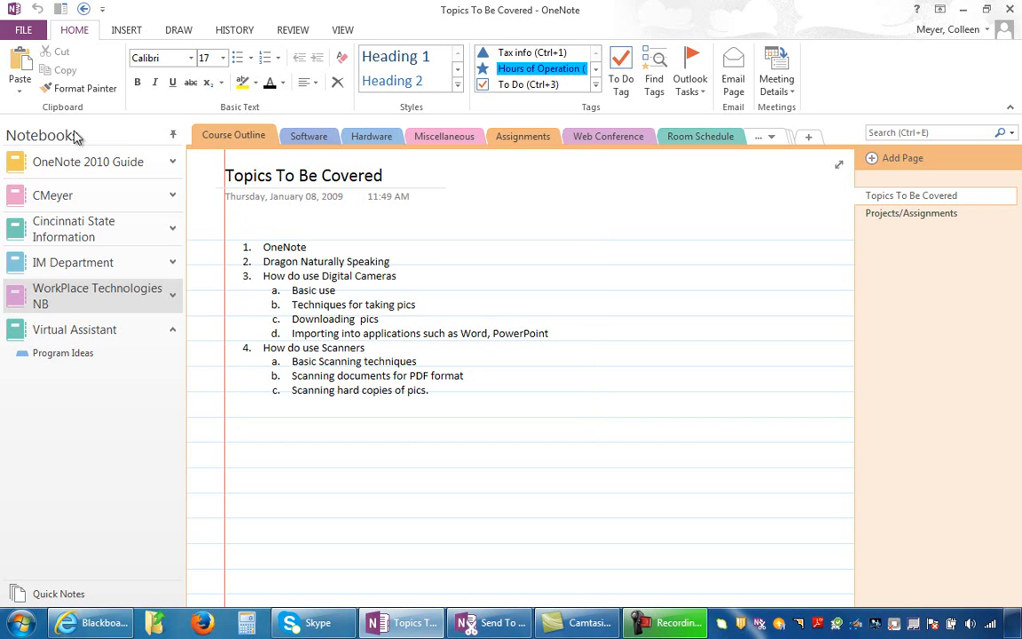
click(174, 141)
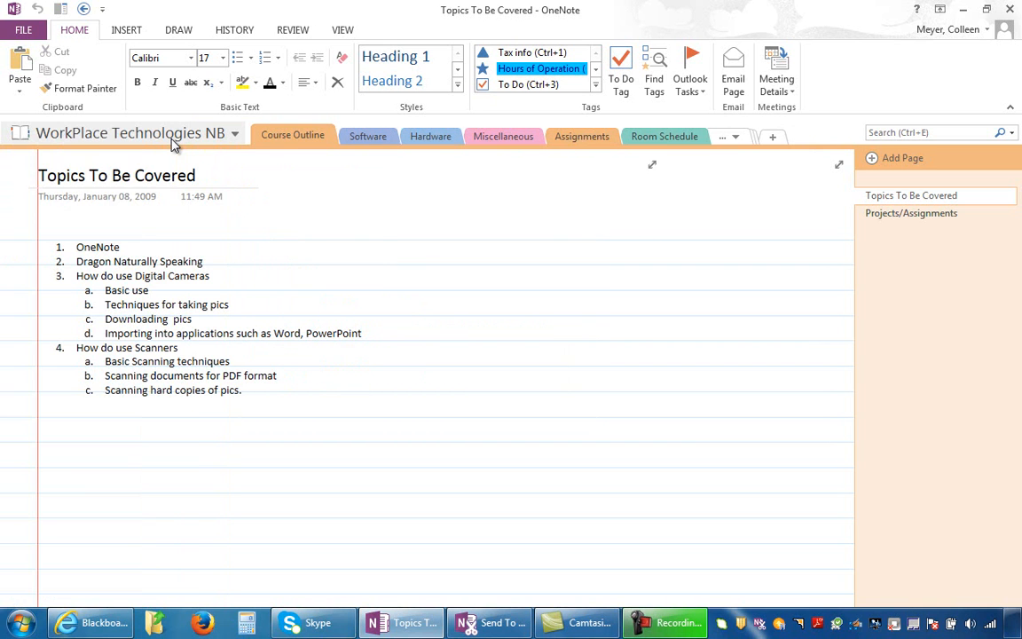
click(234, 133)
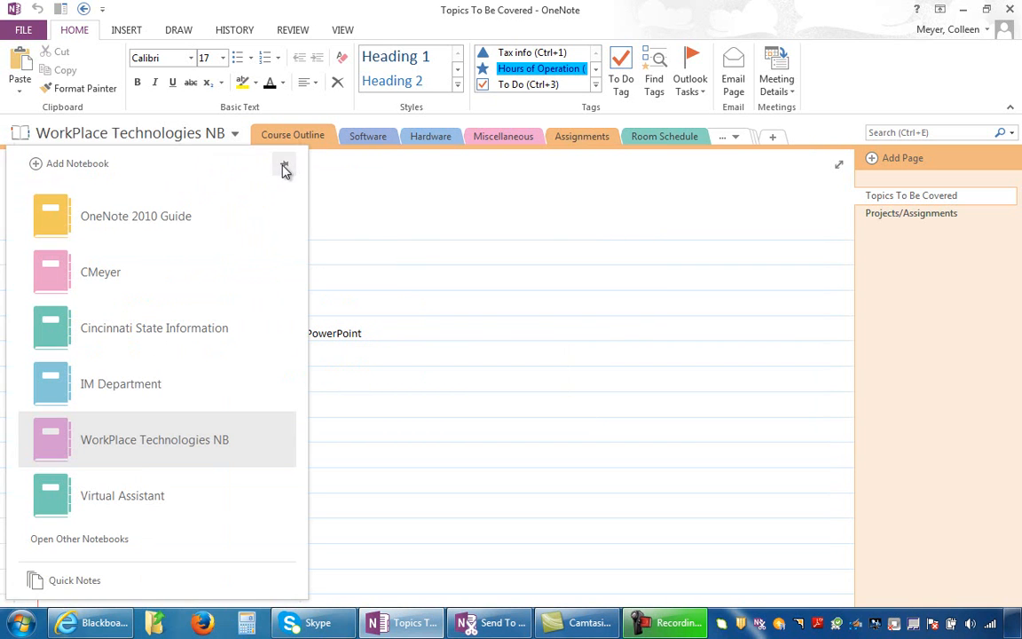
click(284, 165)
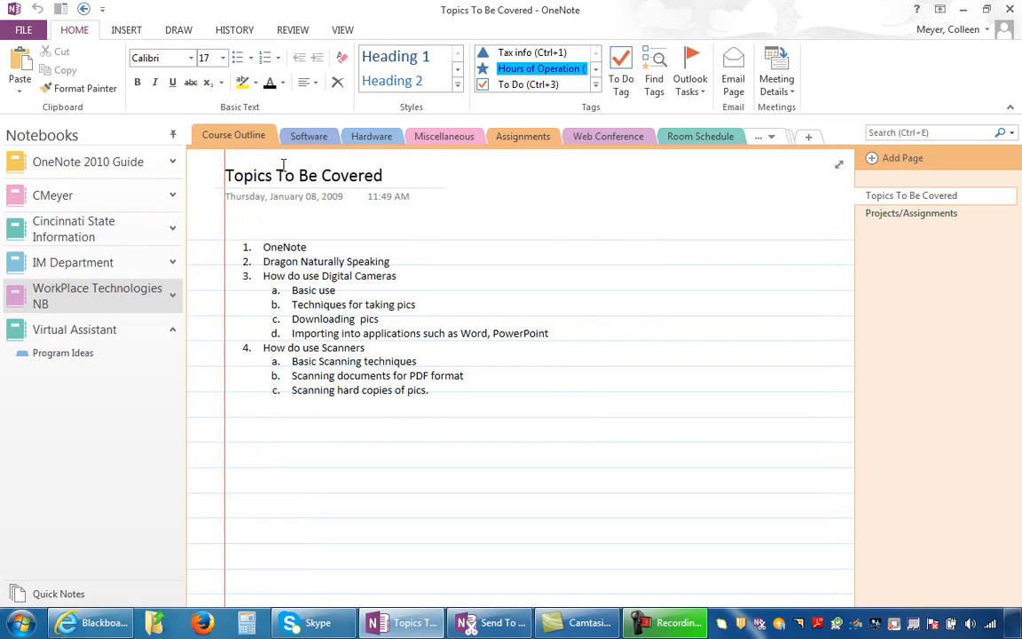
click(138, 335)
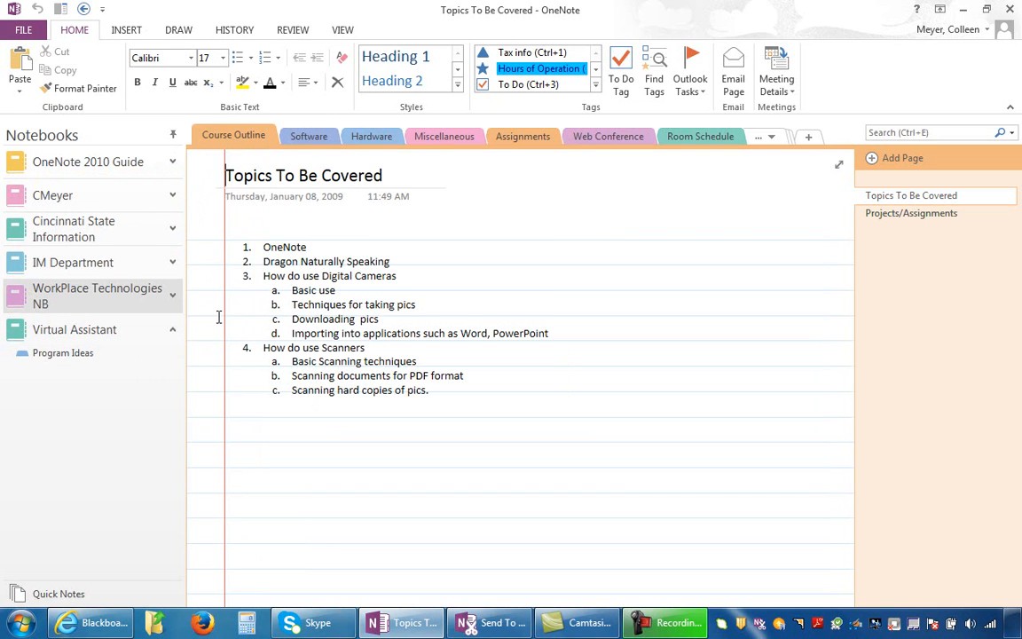
Add a new section with a page titled "Kjkjk", and switch the page to full-page view and back
click(815, 142)
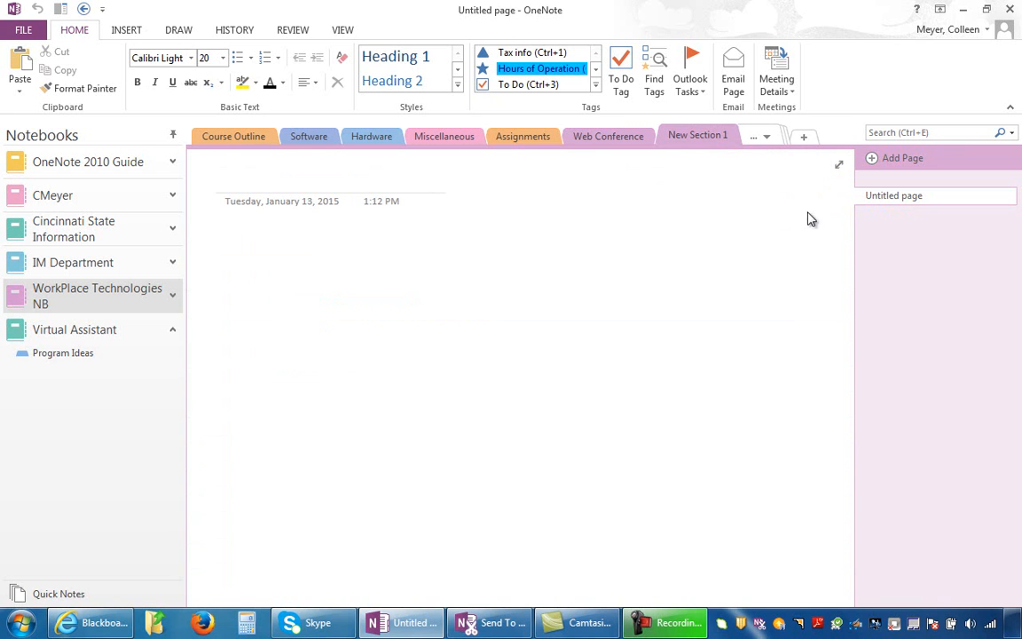
text(kjkjk)
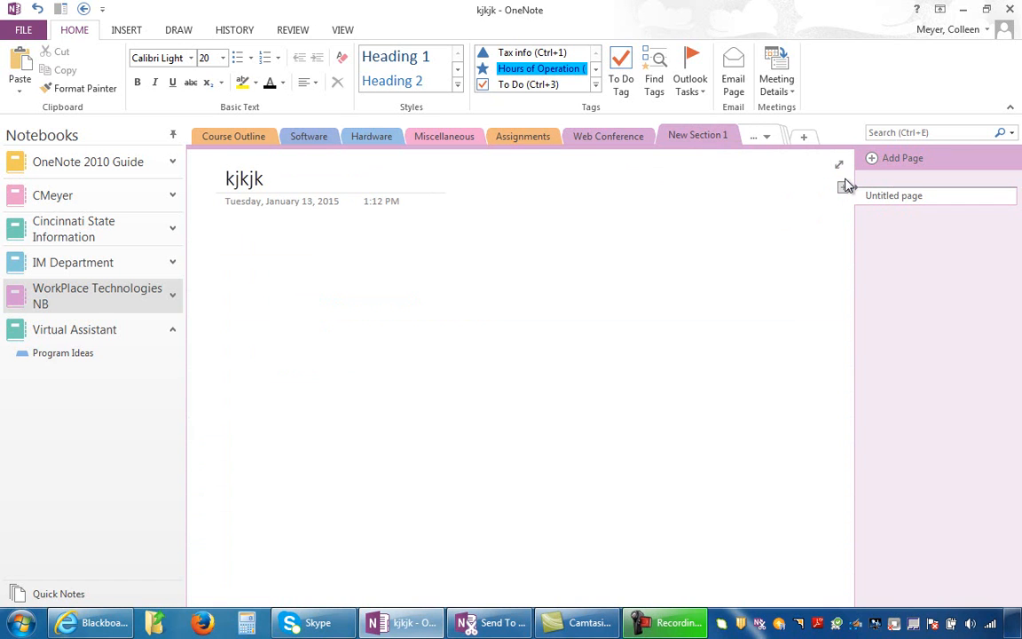
key(Return)
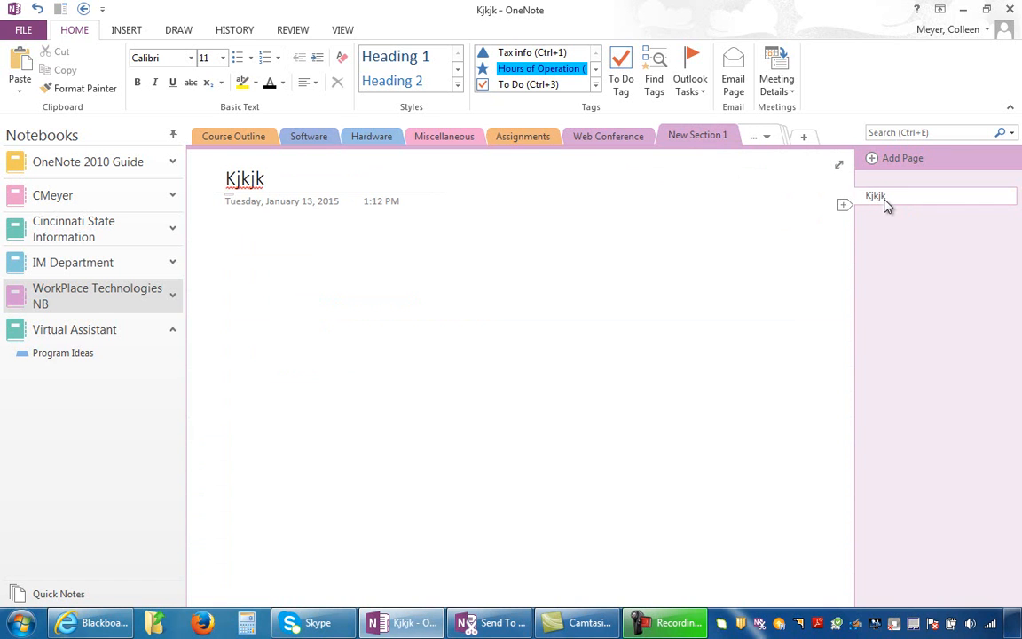
click(839, 168)
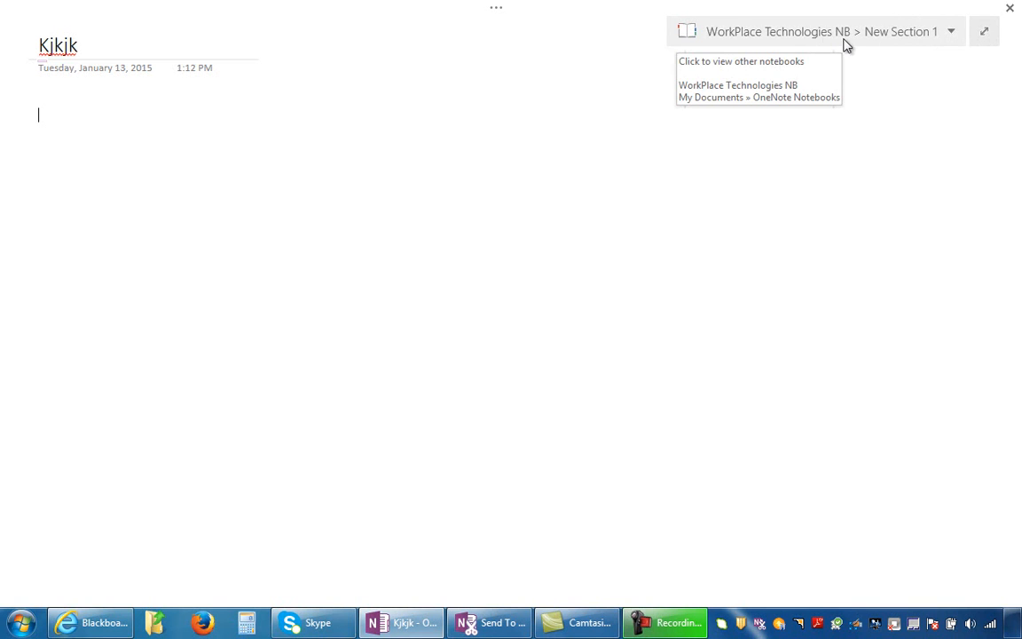
click(987, 33)
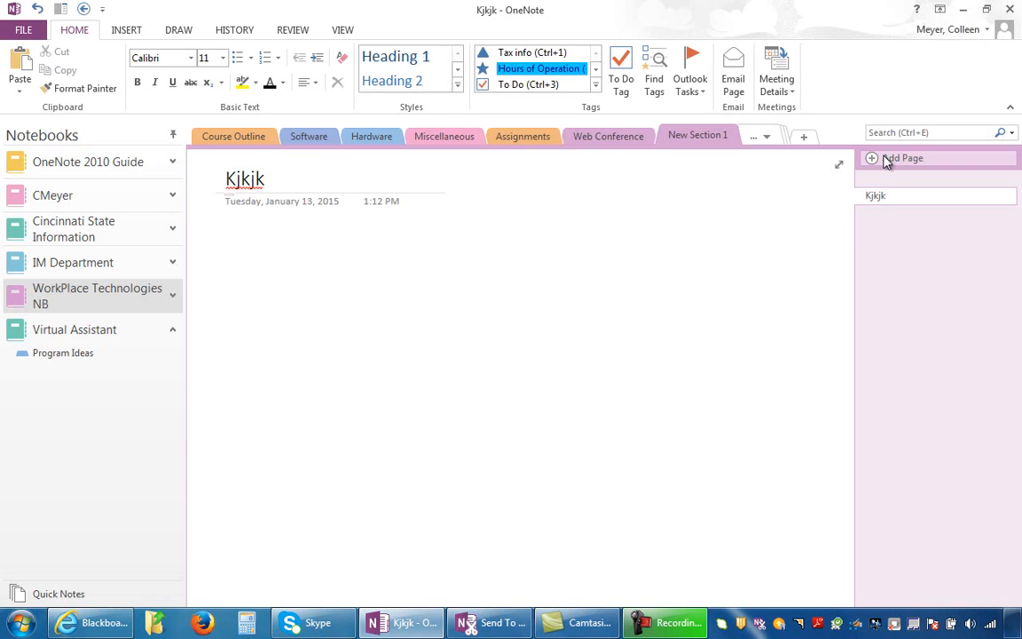
Delete the Kjkjk page and the New Section 1 section from WorkPlace Technologies NB
right_click(879, 202)
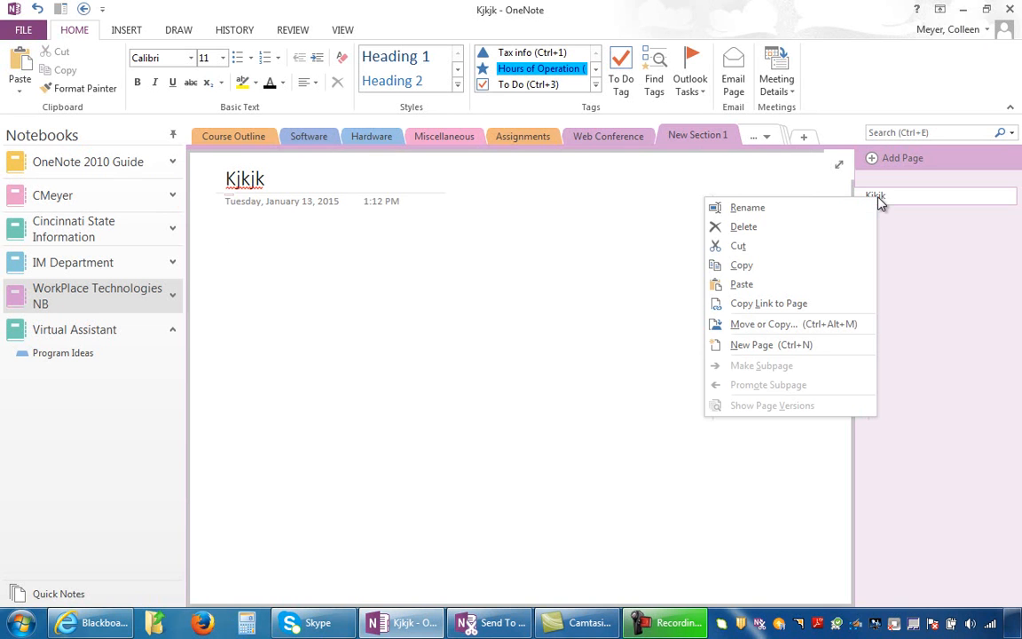
click(822, 228)
right_click(718, 134)
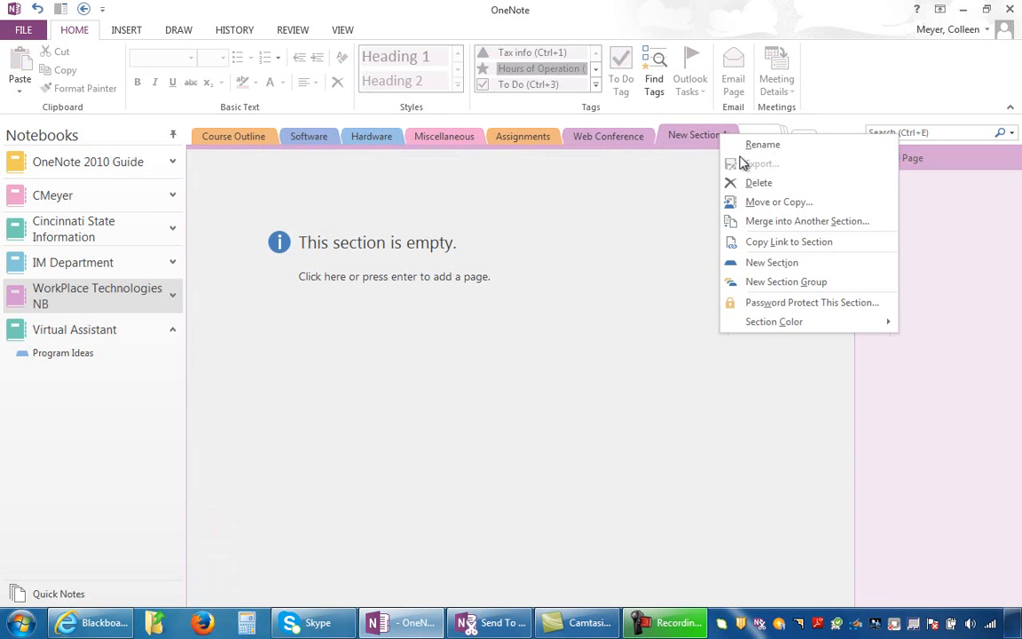
click(751, 184)
click(485, 358)
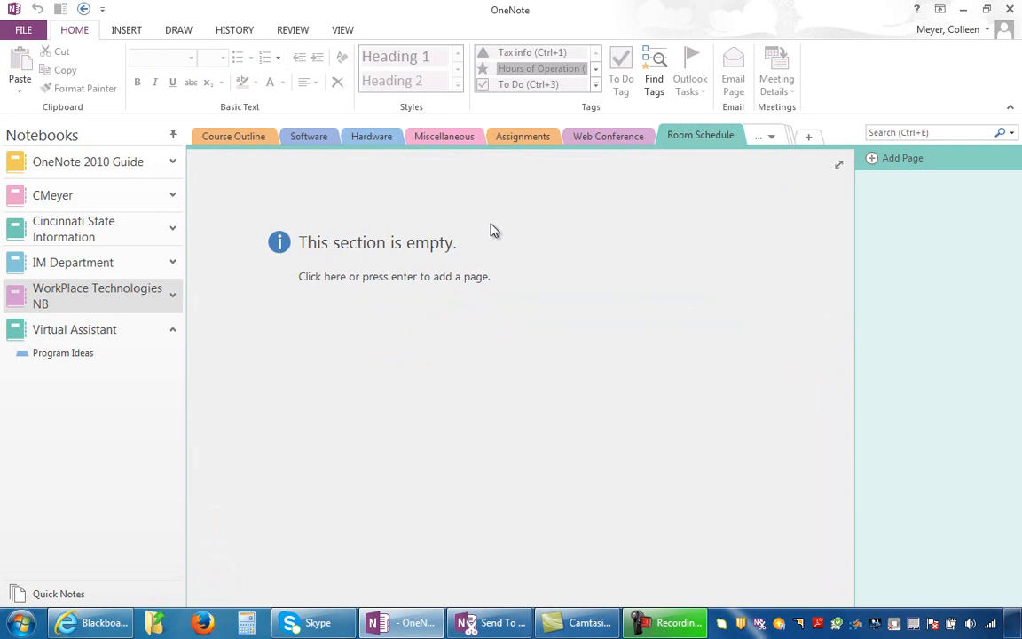
View the Course Outline and Quick Notes pages, and expand the section list of the WorkPlace Technologies NB notebook
click(251, 142)
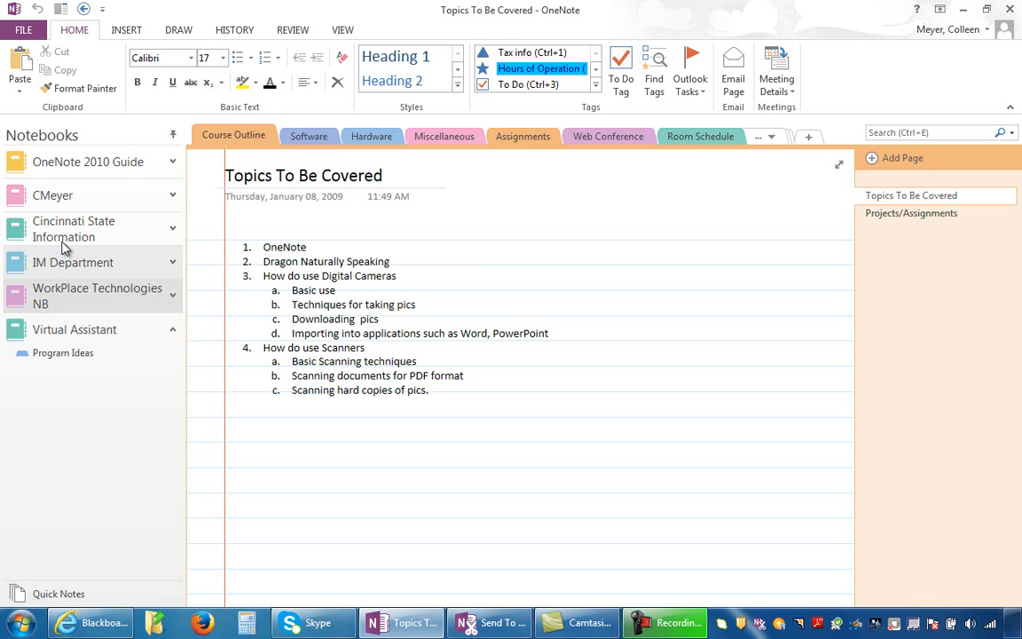
click(105, 595)
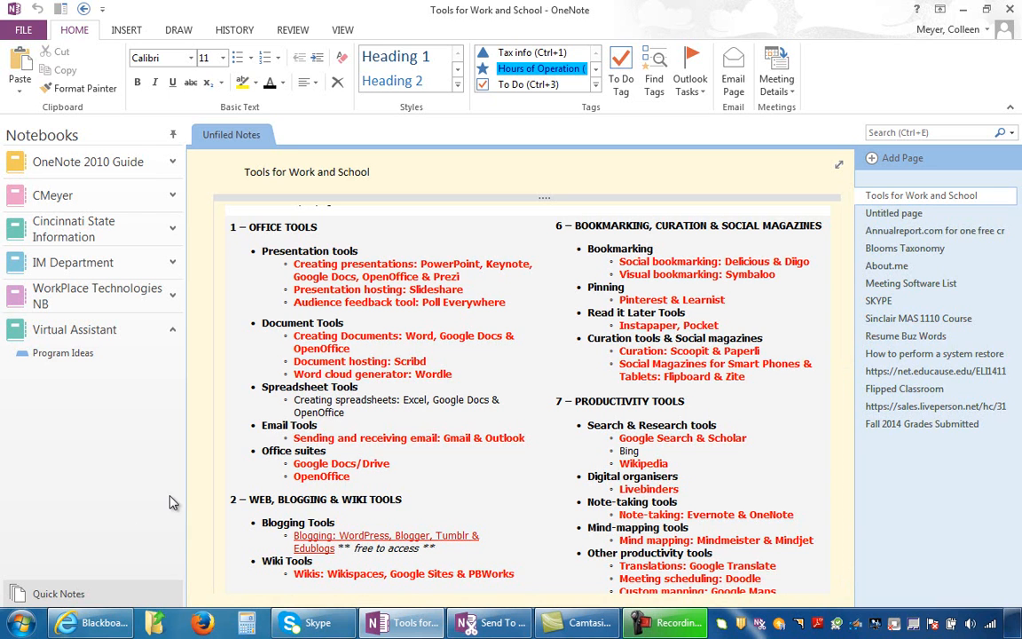
click(174, 298)
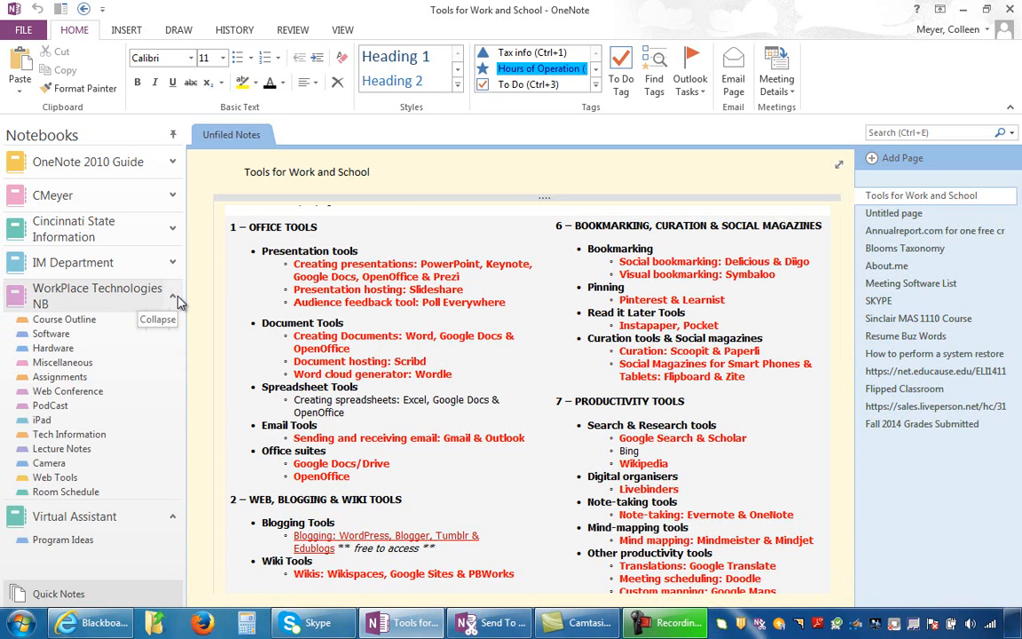
Move the Tools for Work and School page from Quick Notes to the Web Tools section of WorkPlace Technologies NB
right_click(870, 206)
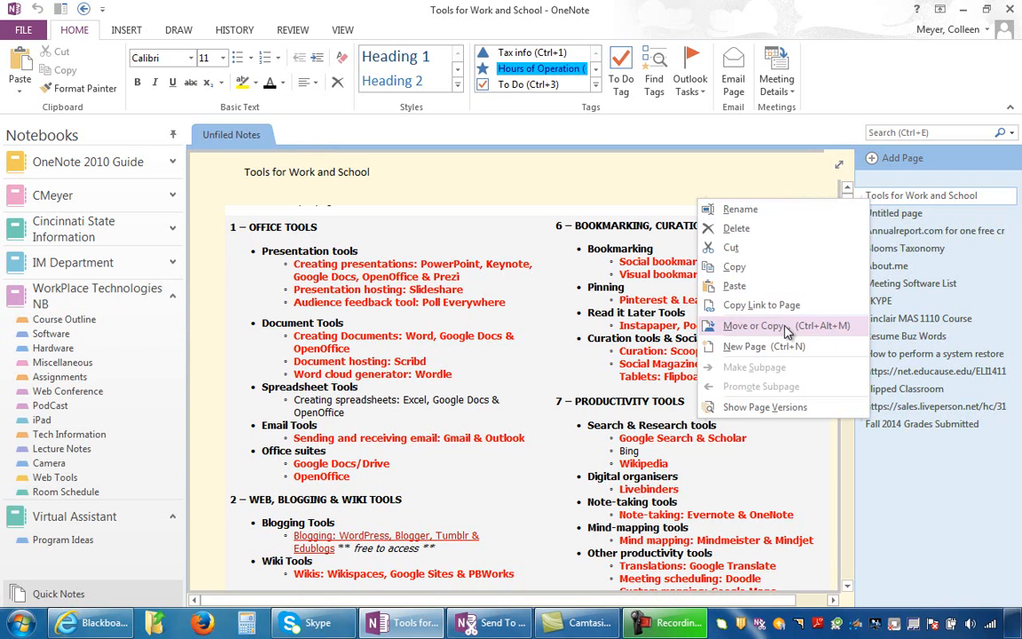
click(756, 326)
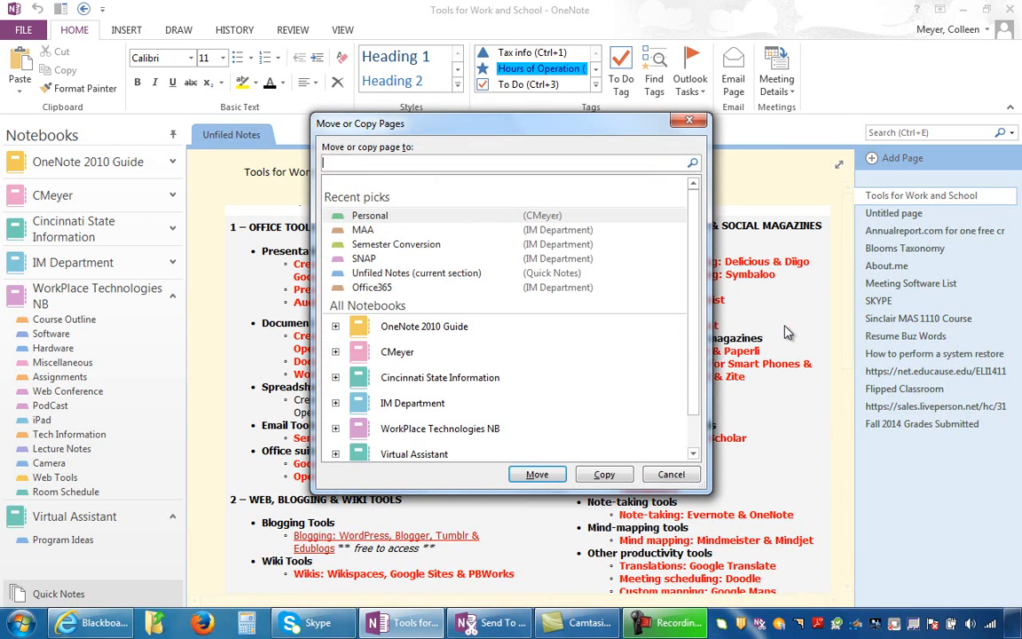
drag(710, 491, 809, 577)
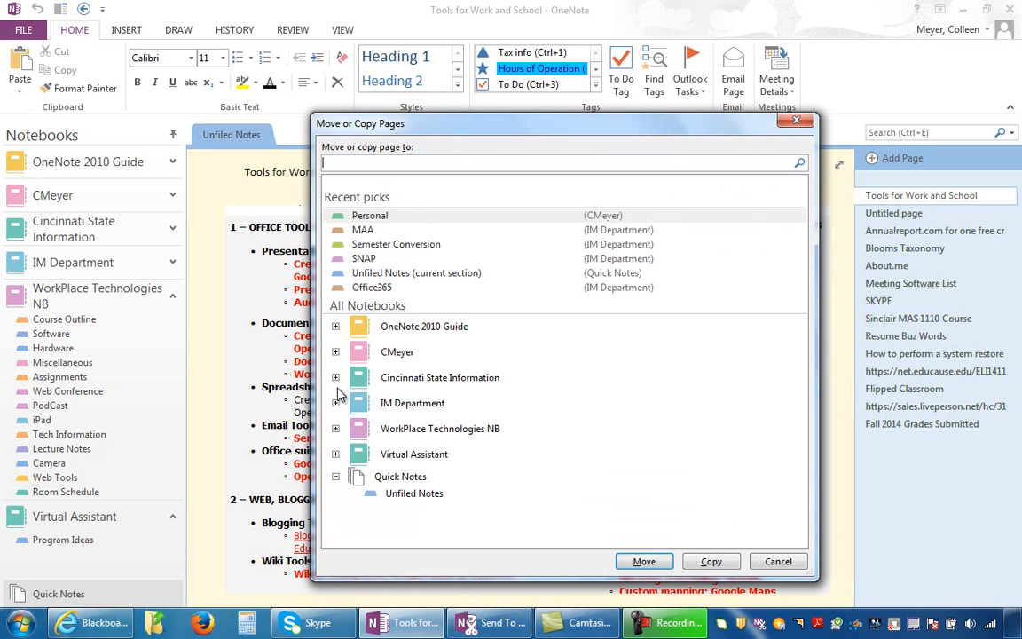
click(335, 429)
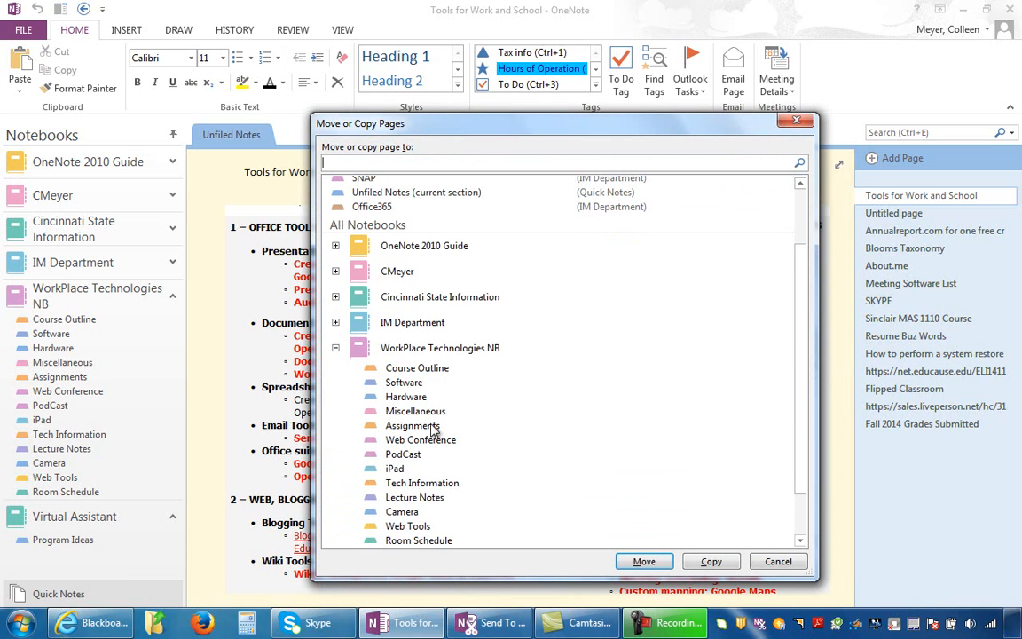
scroll(807, 399, down, 2)
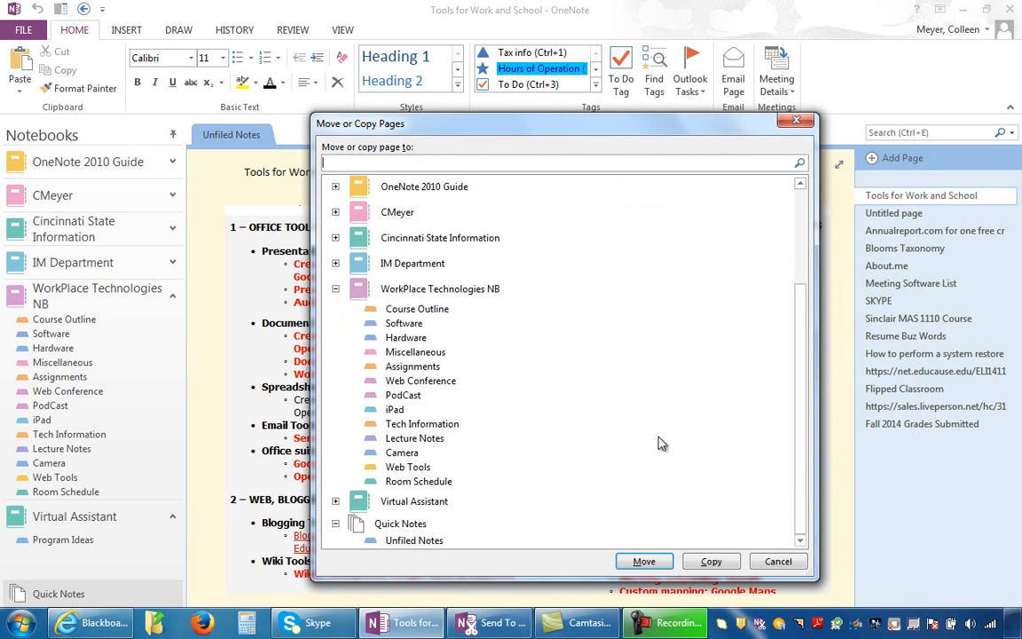
click(419, 470)
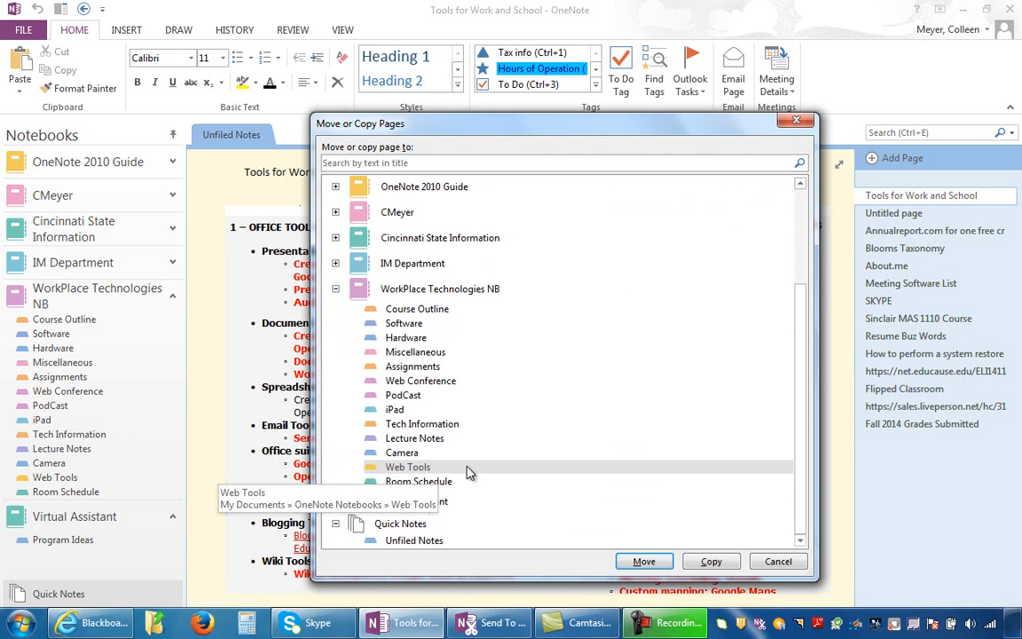
click(648, 561)
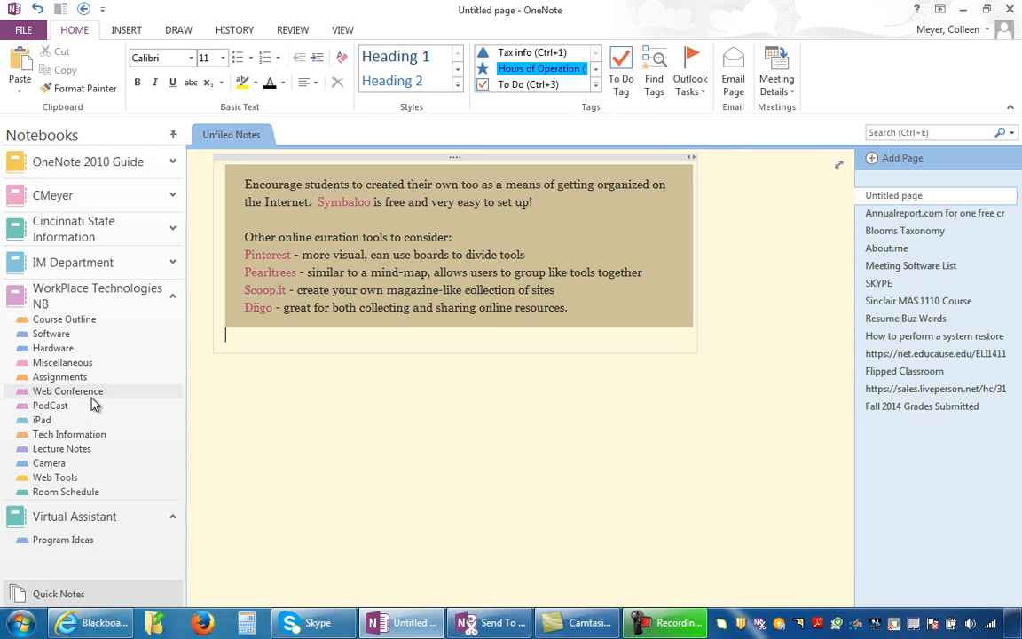
View the Tools for Work and School page in the Web Tools section and return to Quick Notes
click(55, 477)
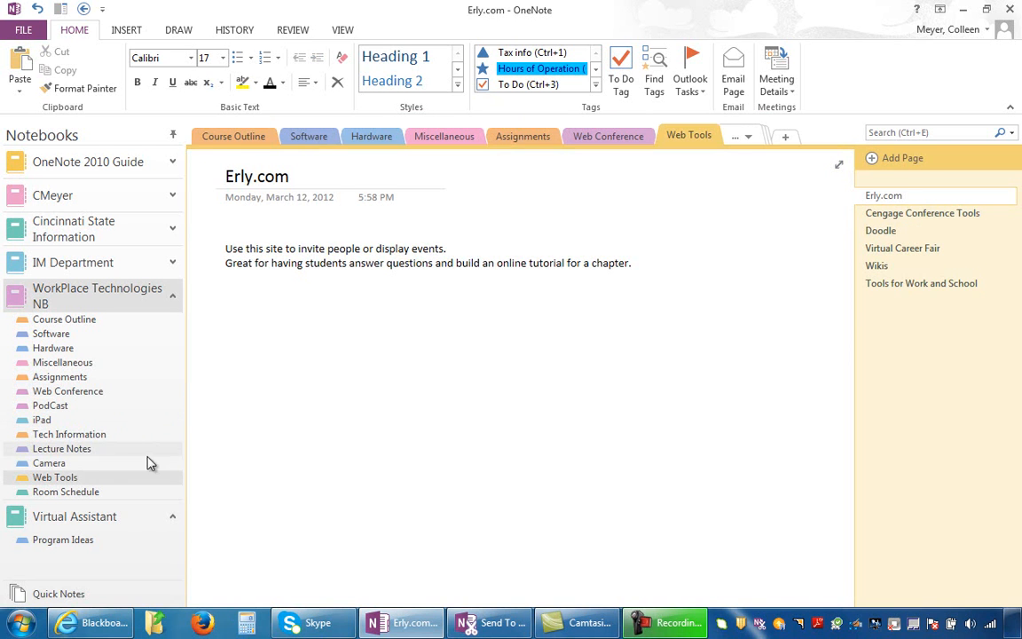
click(867, 285)
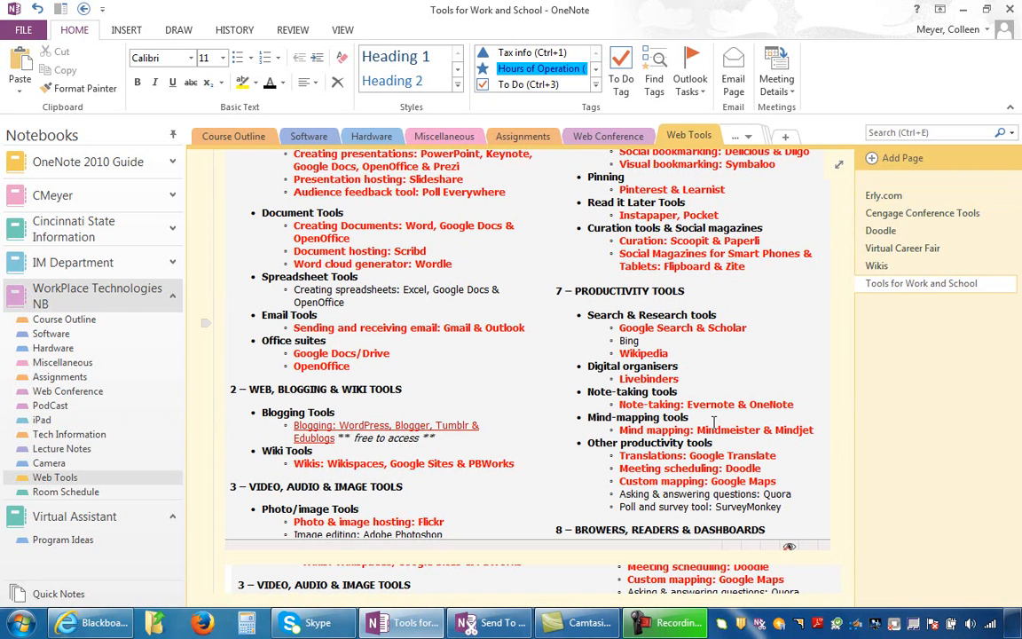
click(86, 595)
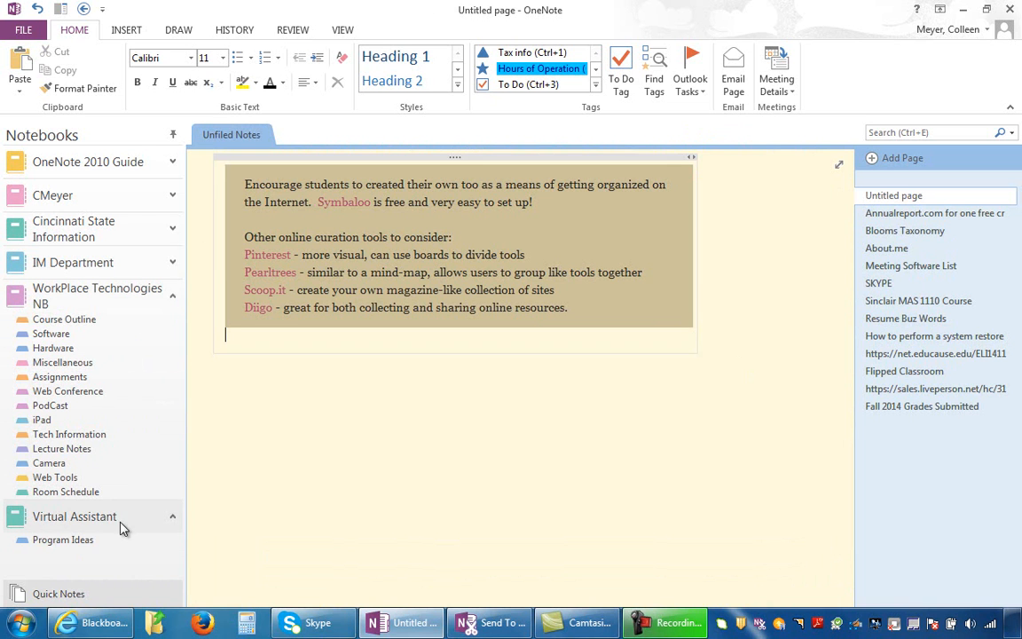
Add a section named Section Name to the WorkPlace Technologies NB notebook and title its page New Page
click(62, 306)
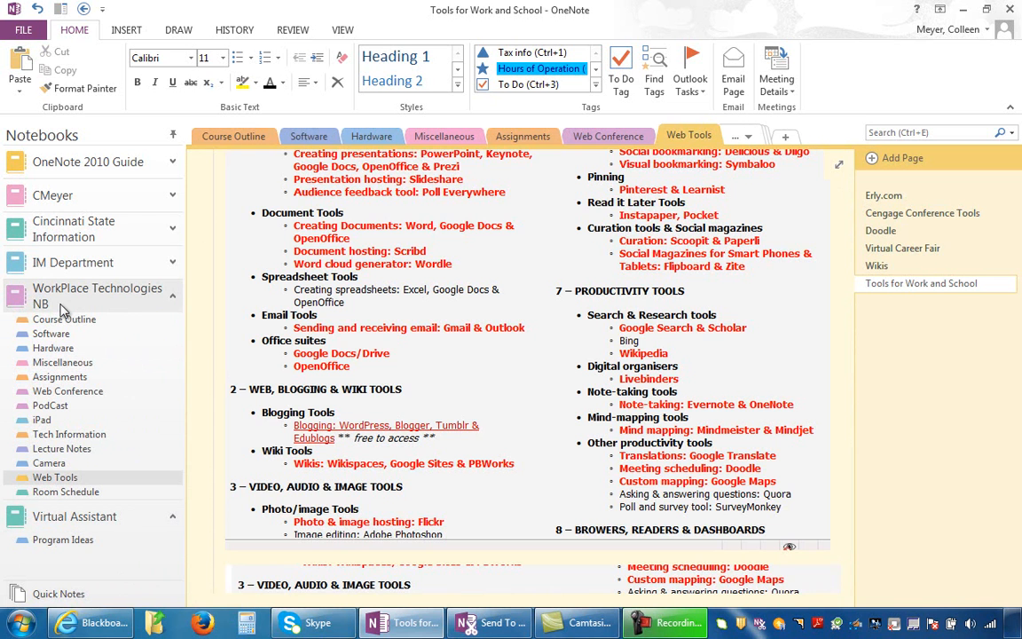
click(788, 138)
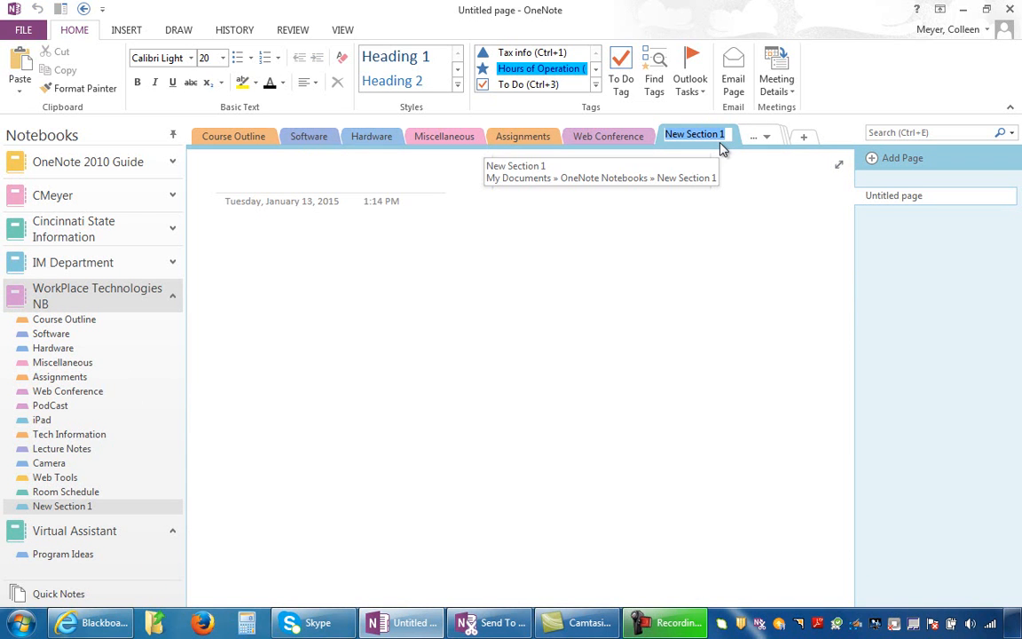
text(S)
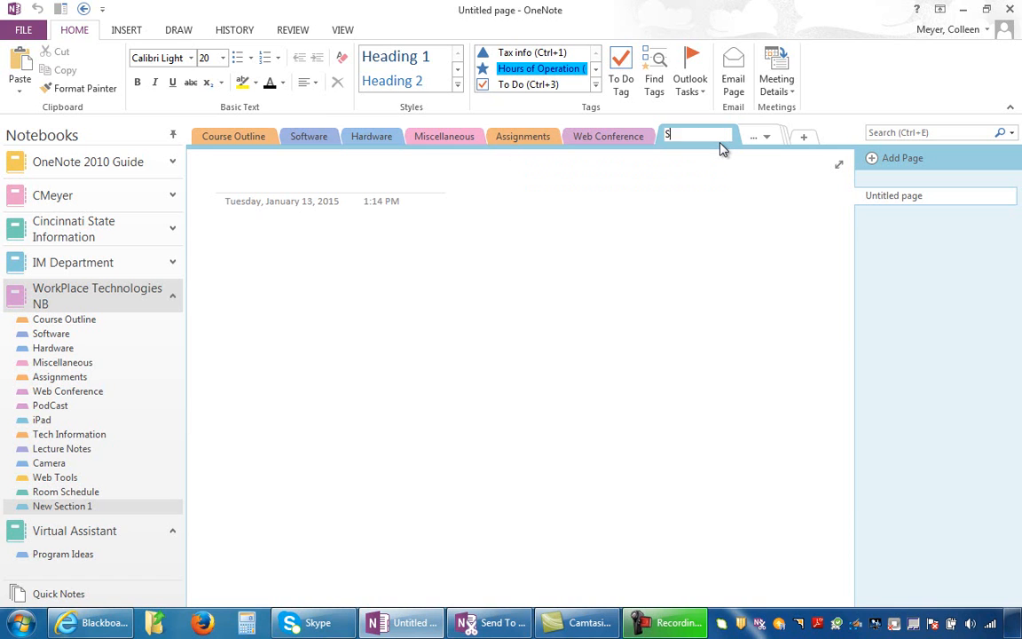
text(ection Name)
key(Return)
click(365, 183)
text(New Page)
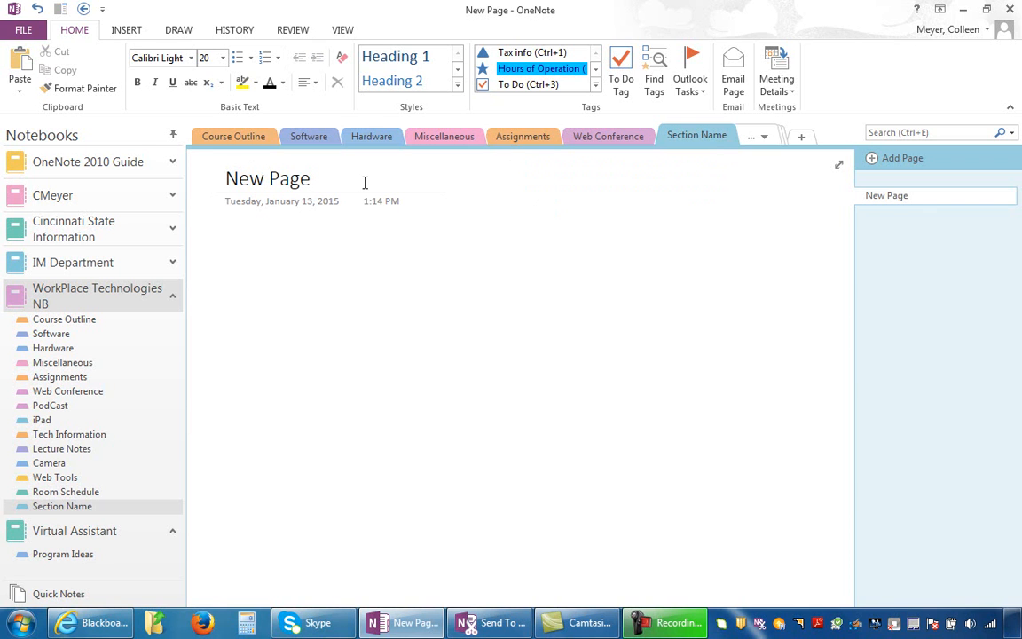
key(Return)
click(365, 183)
Delete the Section Name section from WorkPlace Technologies NB
right_click(710, 137)
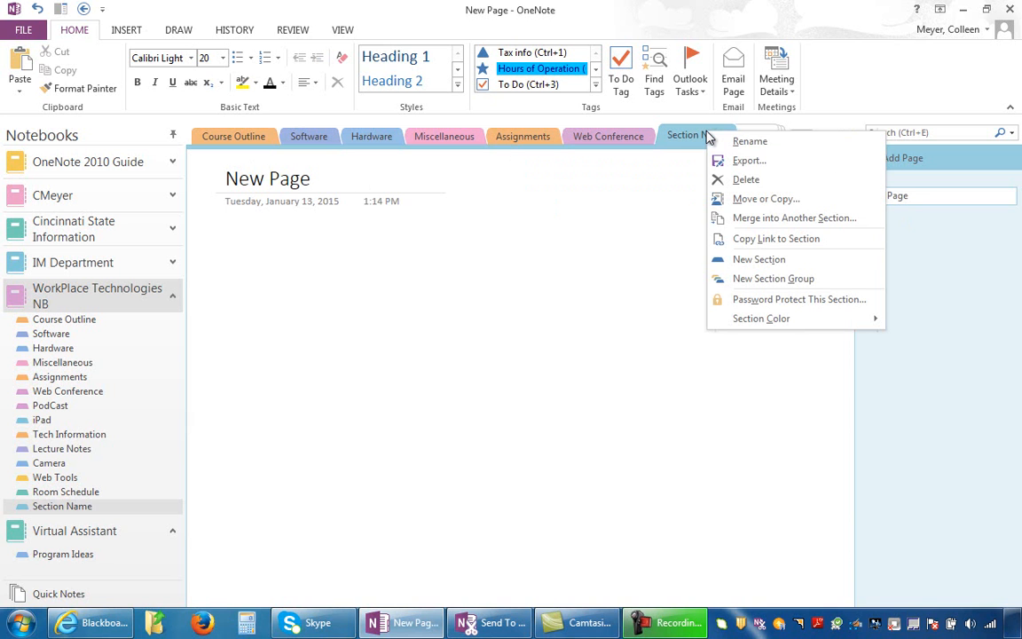
click(719, 179)
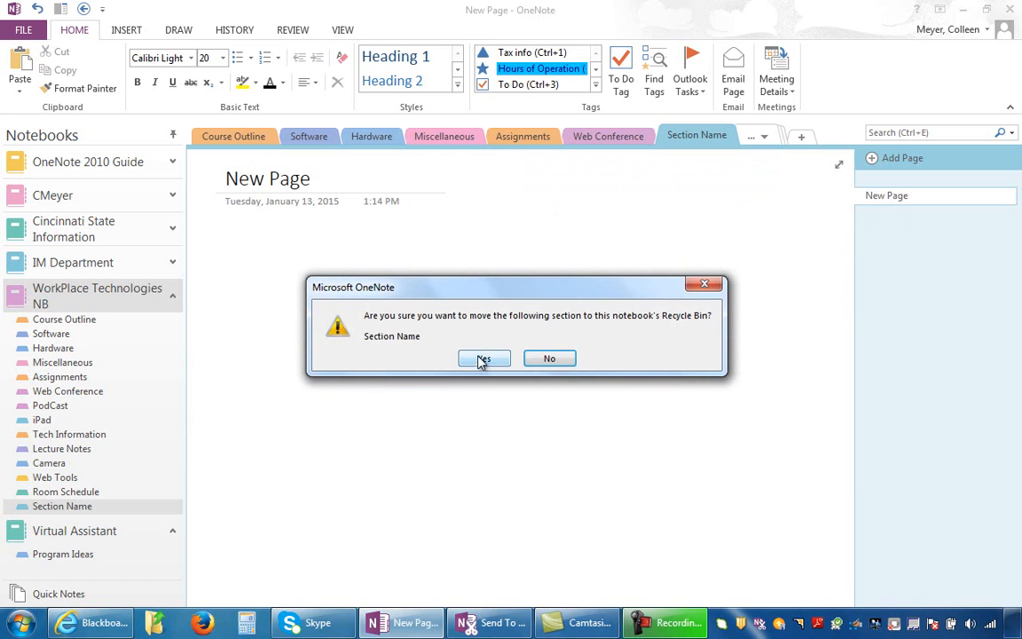
click(481, 358)
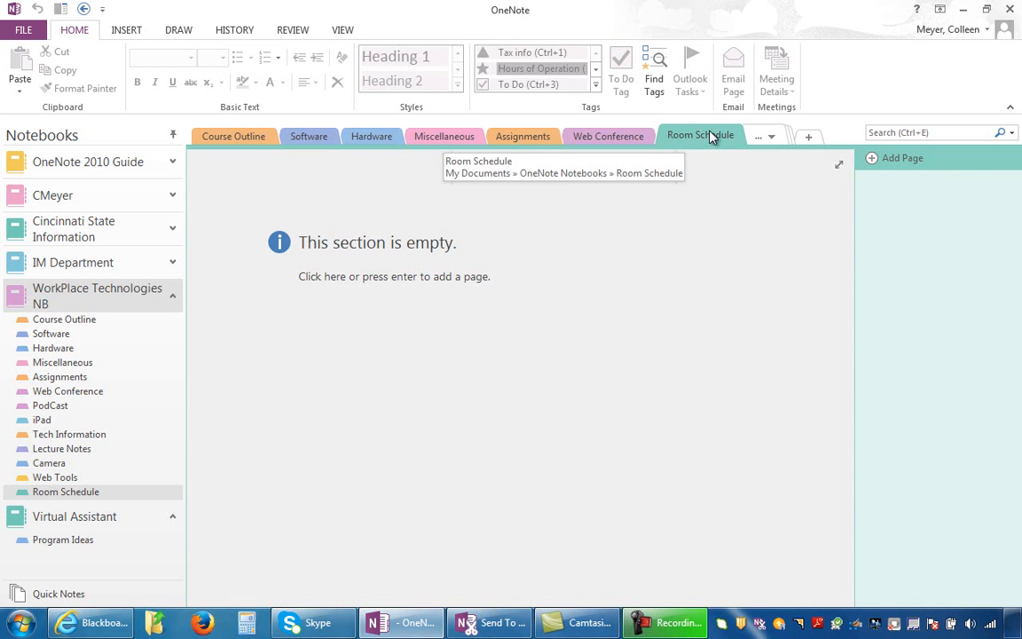
Move the Room Schedule section between Miscellaneous and Assignments, and the Web Tools section between Software and Hardware
drag(710, 142, 576, 142)
drag(575, 141, 501, 137)
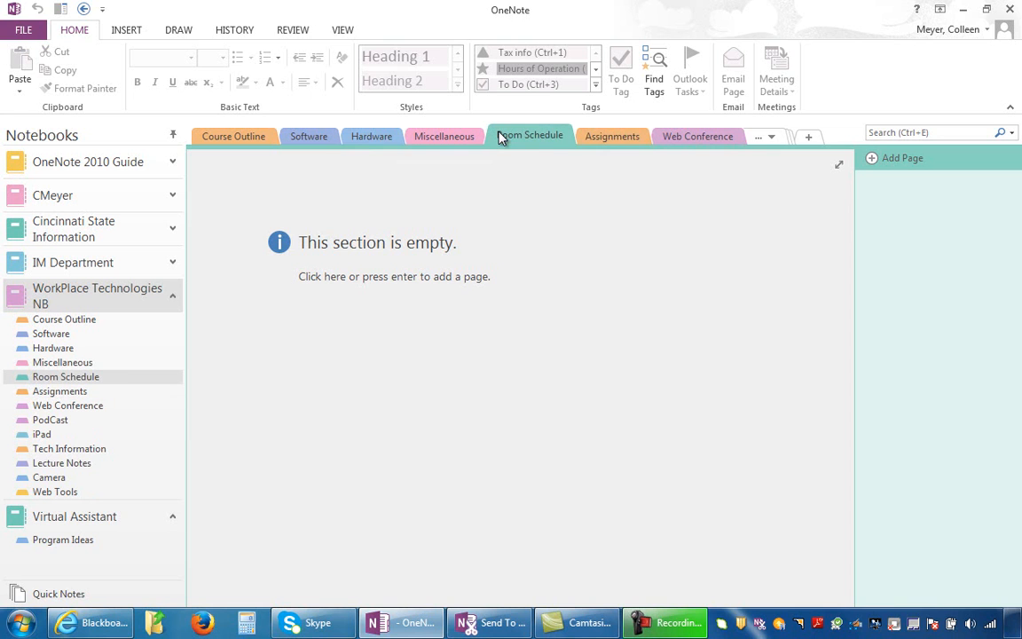
click(763, 136)
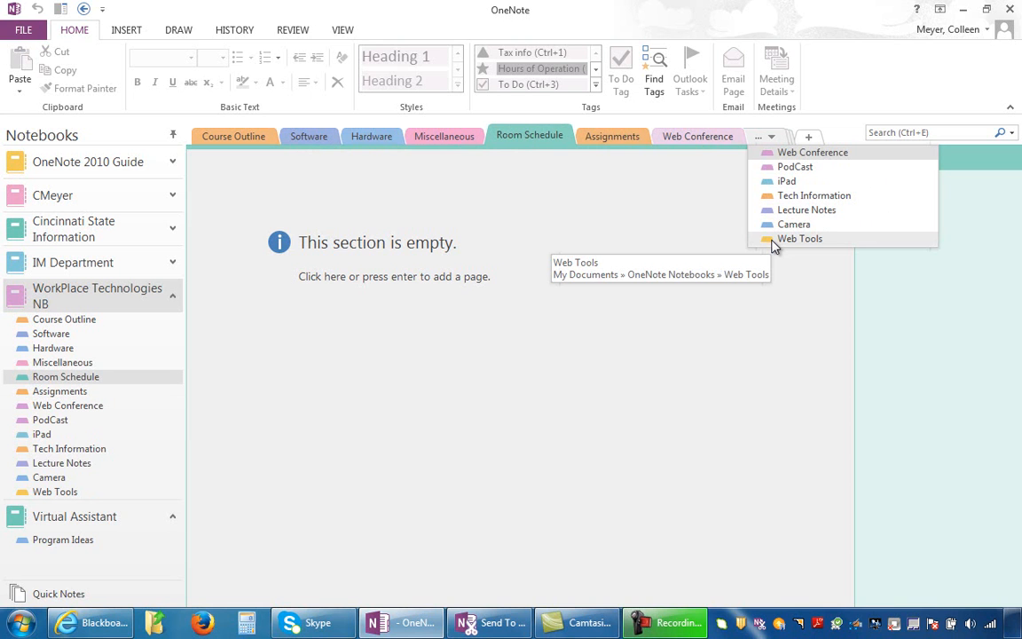
mouse_move(772, 245)
mouse_down()
mouse_move(652, 180)
mouse_move(607, 136)
mouse_move(614, 131)
mouse_move(443, 140)
mouse_up()
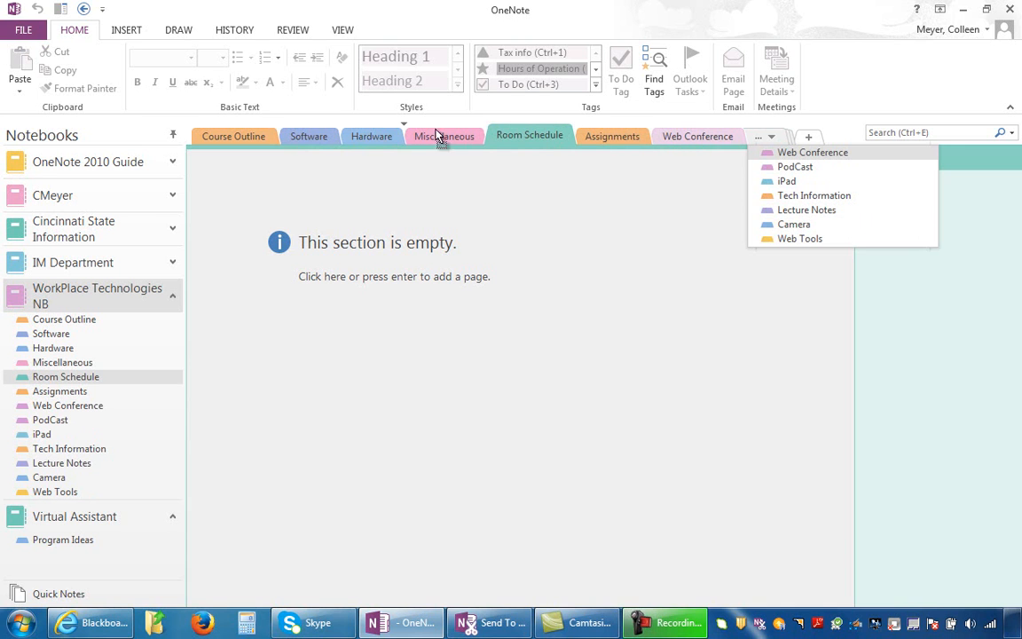
drag(371, 131, 360, 131)
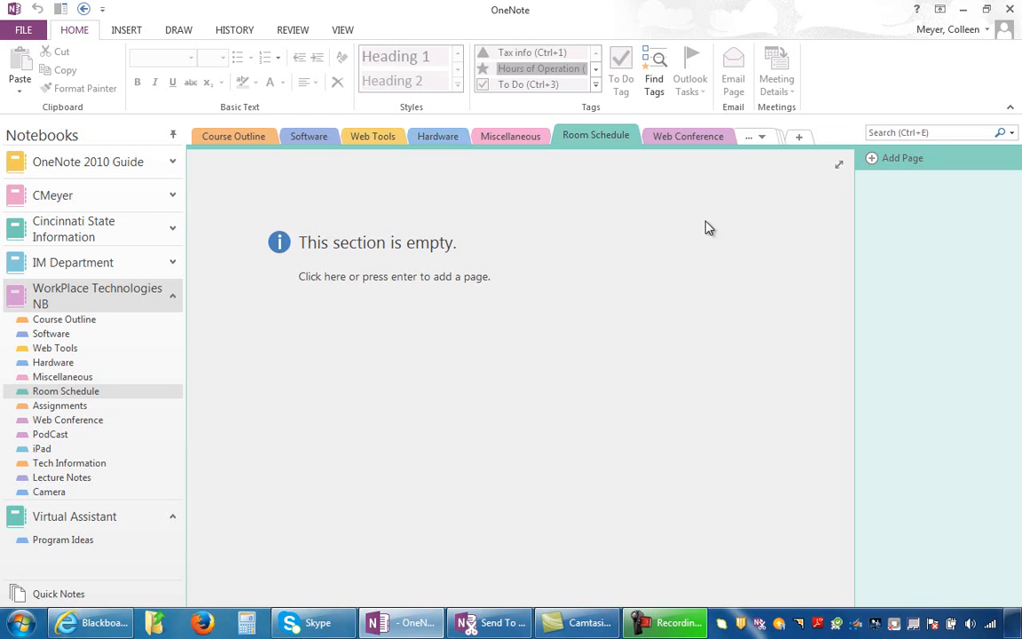
In the Software section, move the OneNote page below the Audacity page and back under Dragon
click(303, 137)
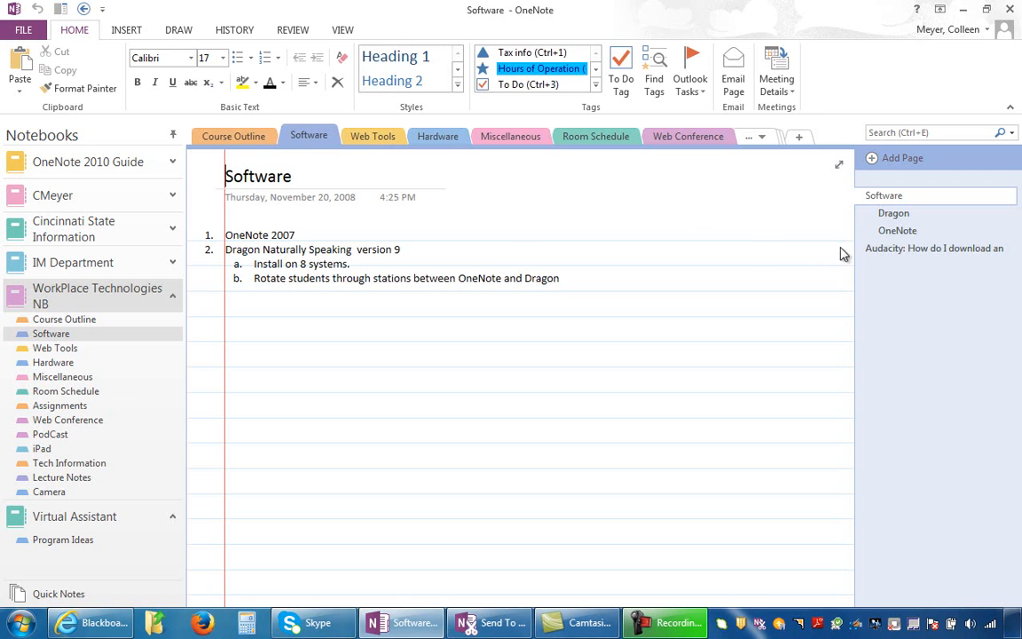
click(883, 233)
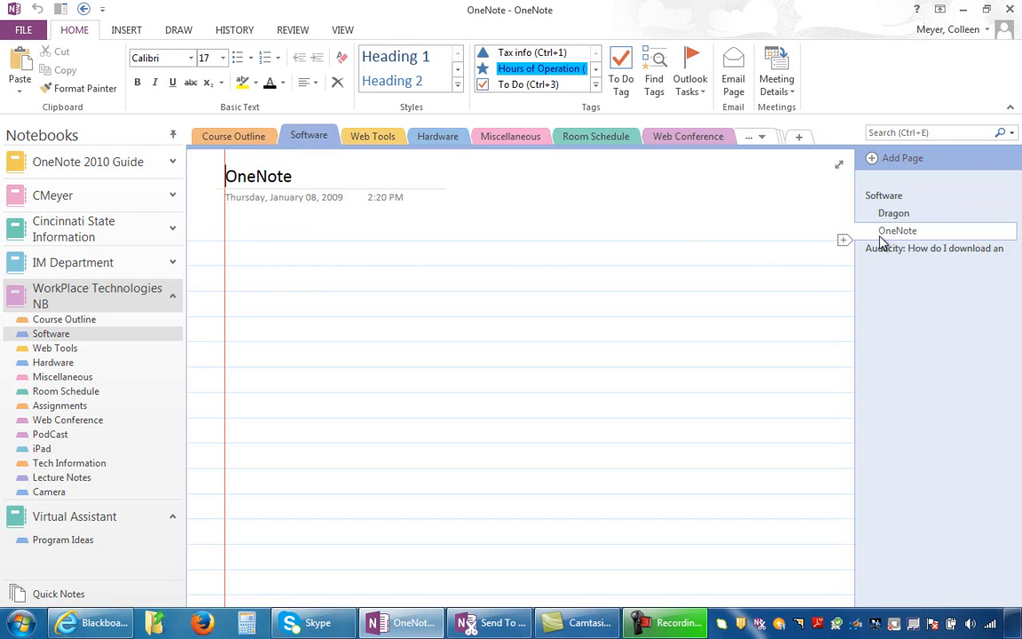
drag(880, 236, 881, 290)
drag(874, 246, 884, 231)
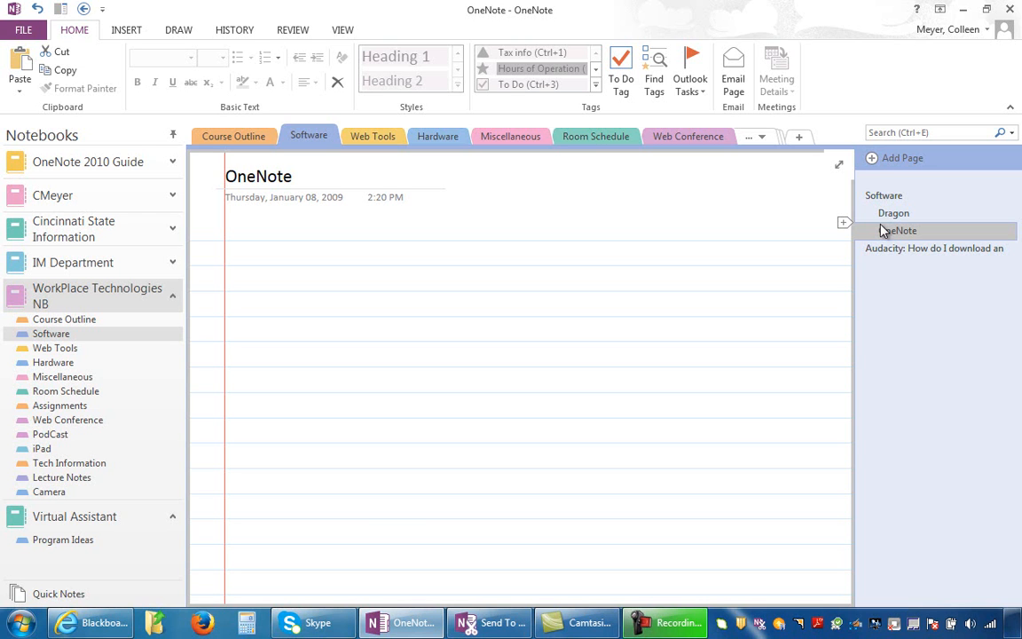
Create a new notebook named IM 155 Class, stored on the computer
click(32, 33)
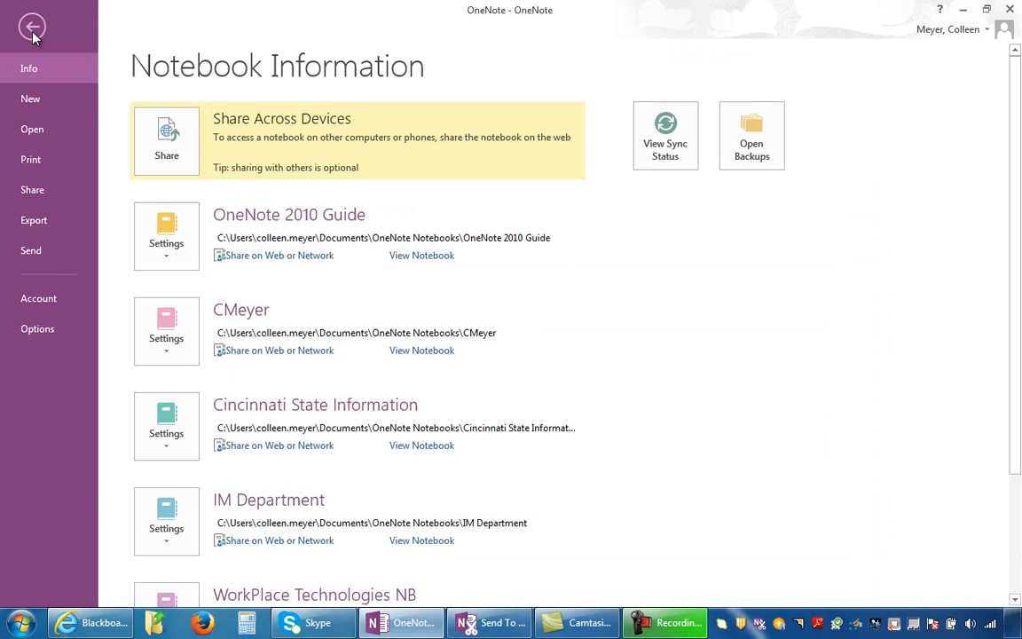
click(40, 105)
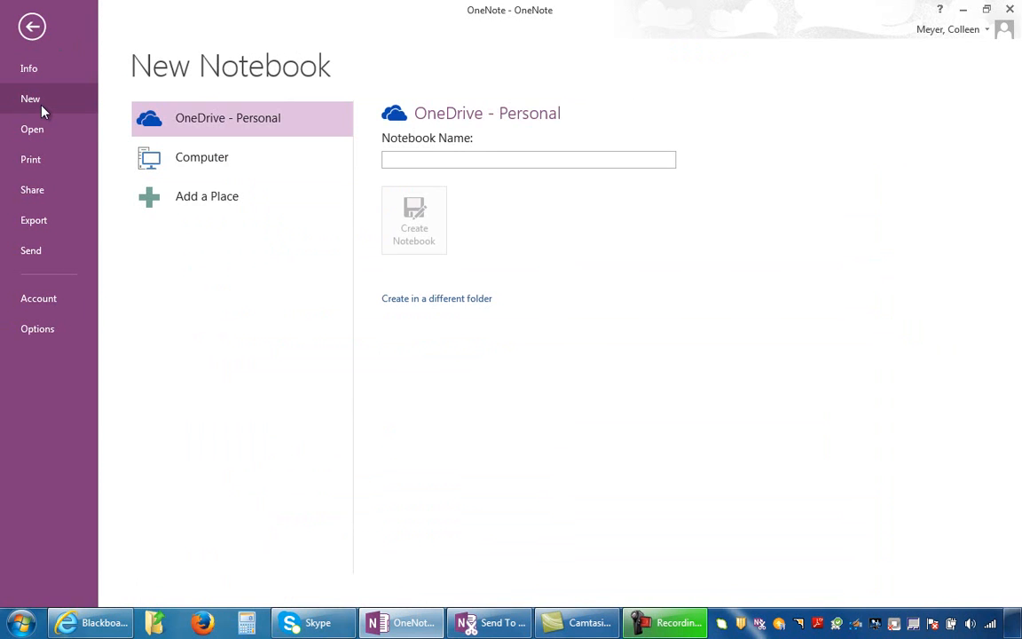
click(201, 160)
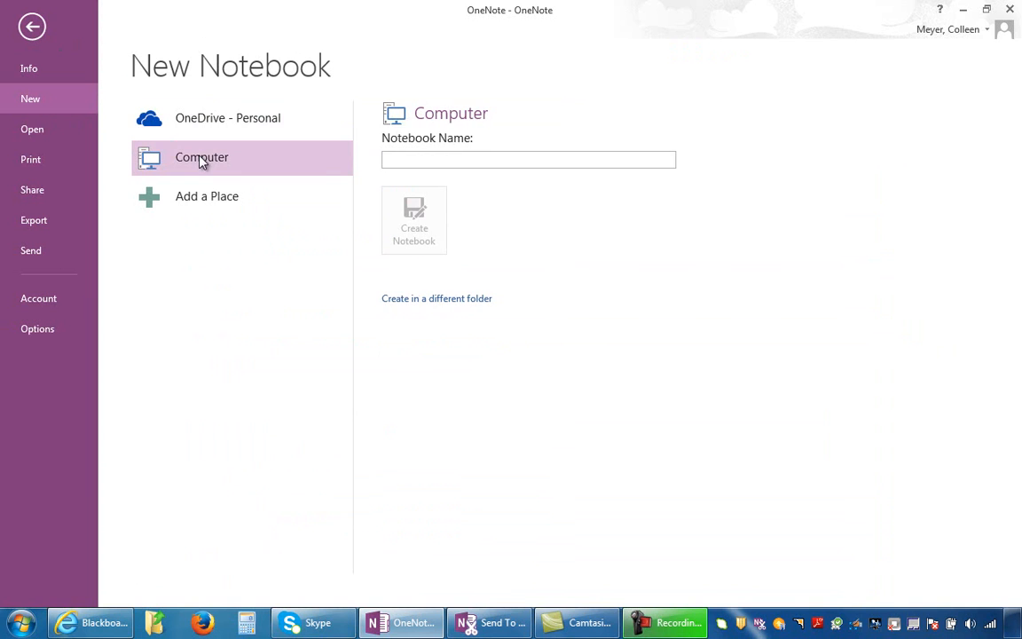
click(434, 161)
text(IM 155)
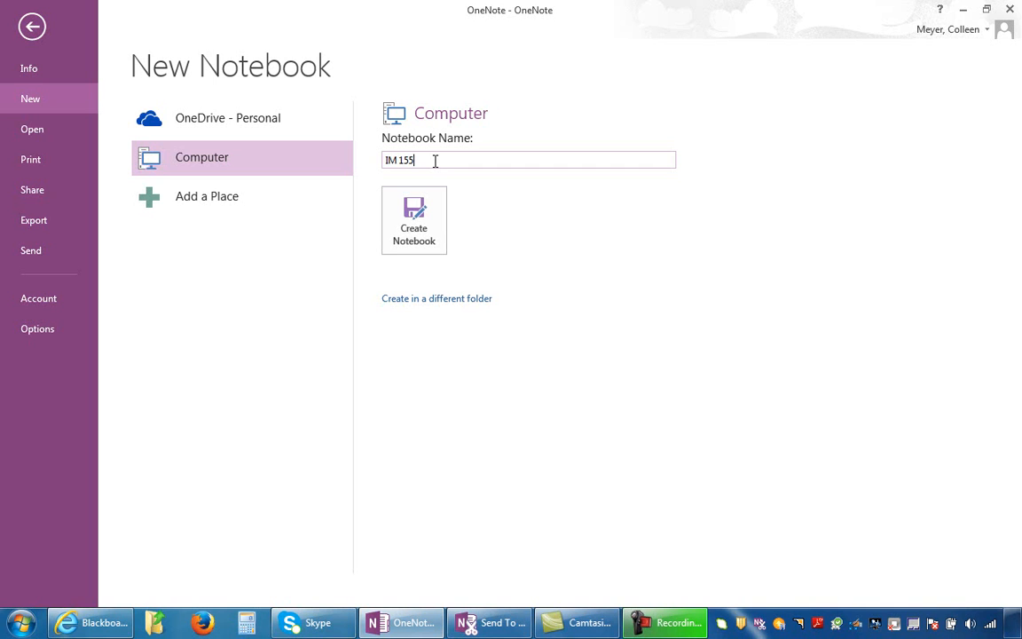
text( Class)
click(418, 230)
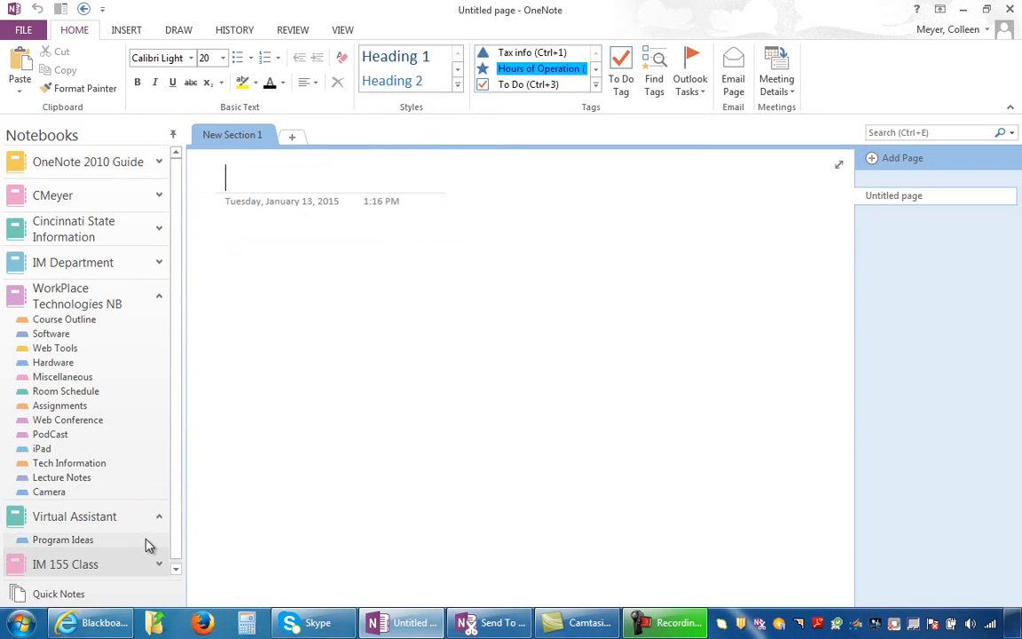
Rename the first section of the IM 155 Class notebook as General Info
right_click(248, 141)
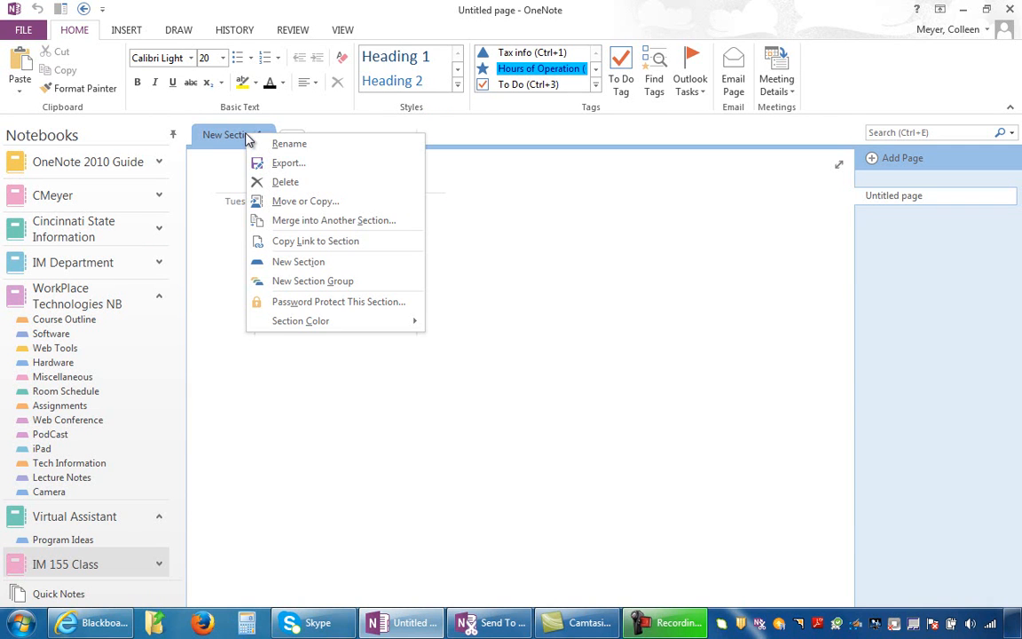
click(283, 147)
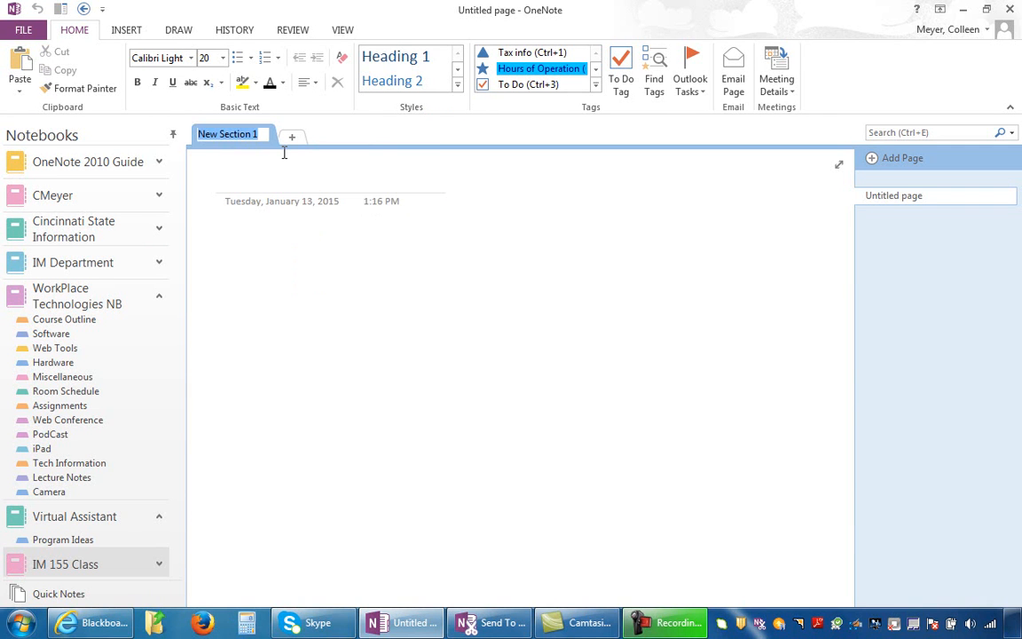
text(General)
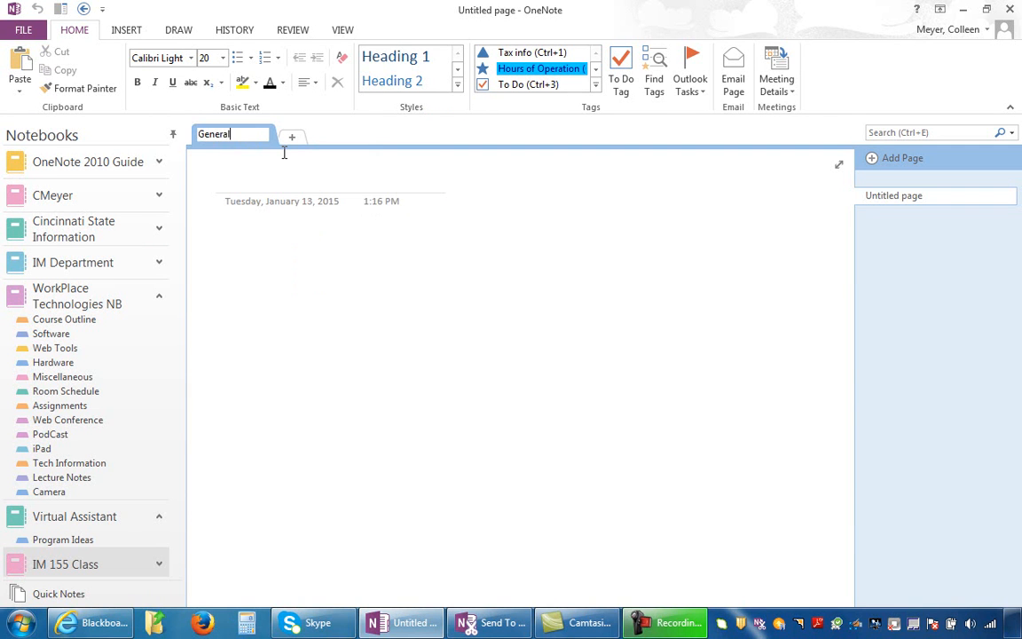
text( Info.)
Add a section named OneNote after General Info. in the IM 155 Class notebook
click(292, 138)
right_click(292, 140)
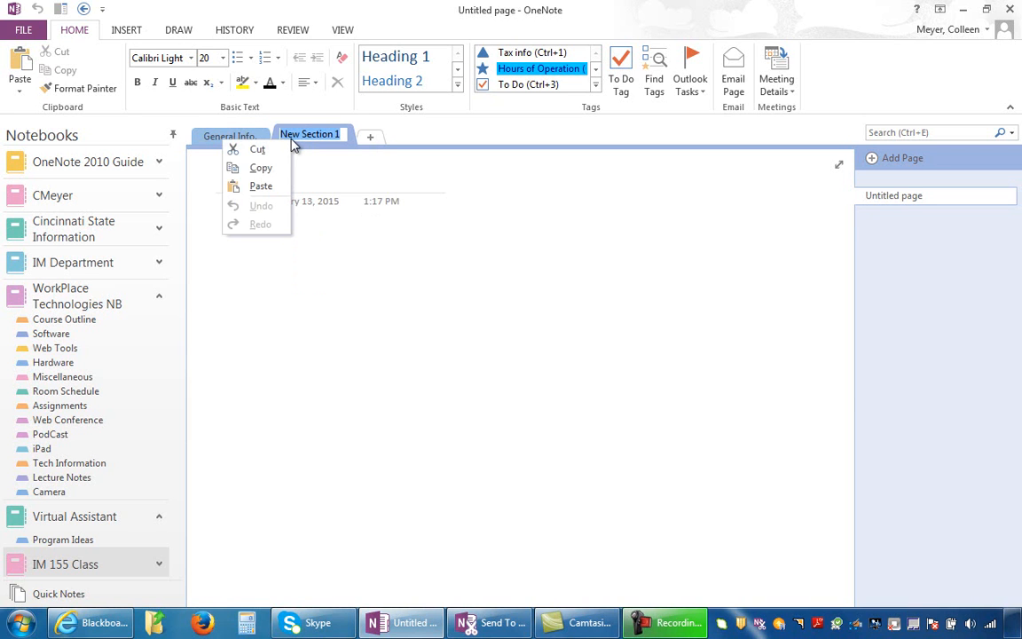
click(307, 183)
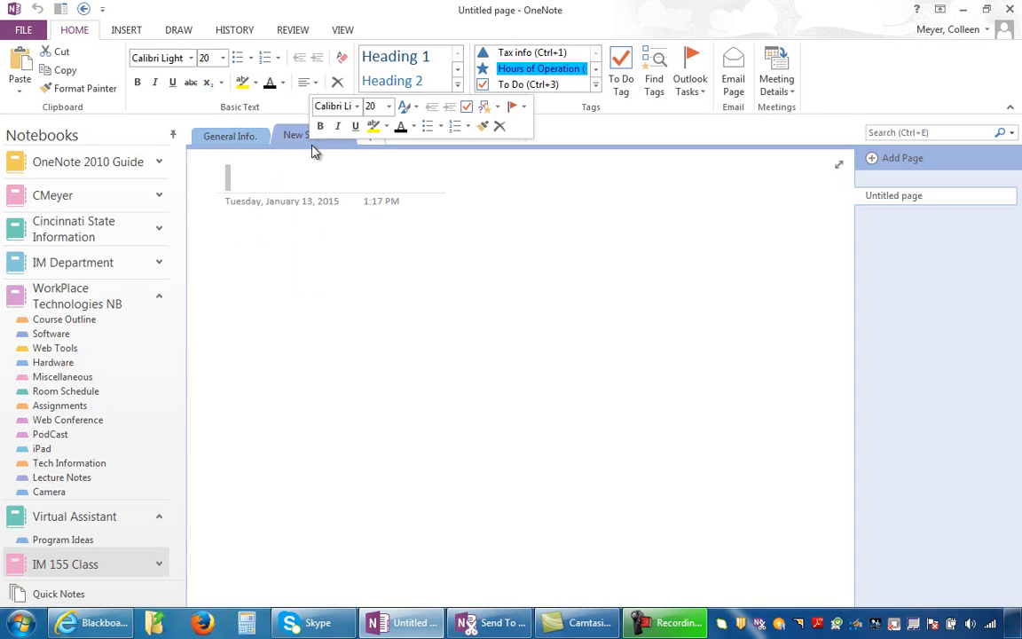
right_click(299, 140)
click(328, 149)
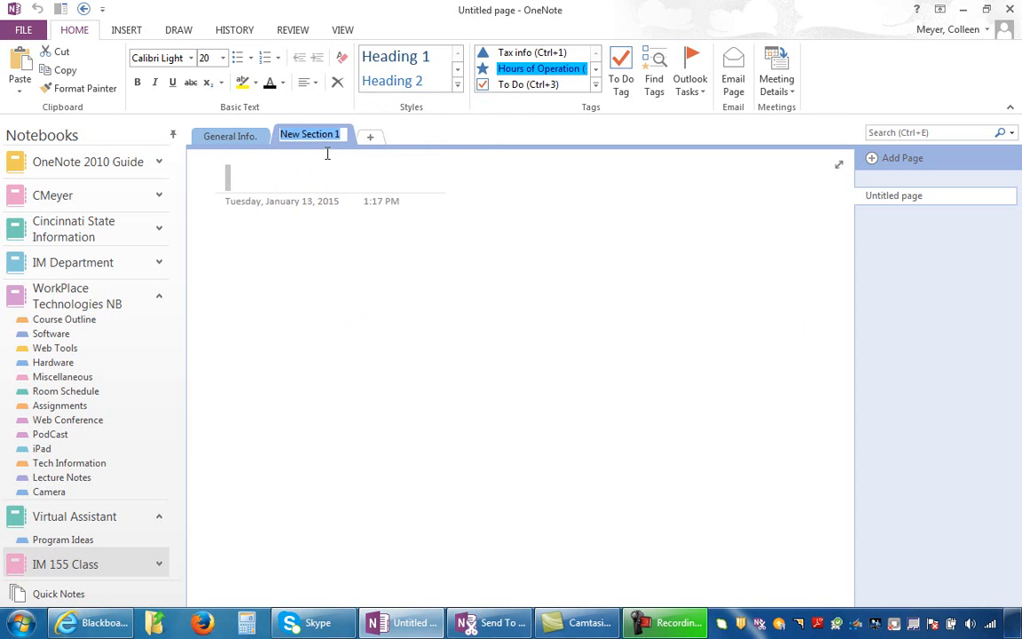
text(ONe)
key(BackSpace)
key(BackSpace)
text(n)
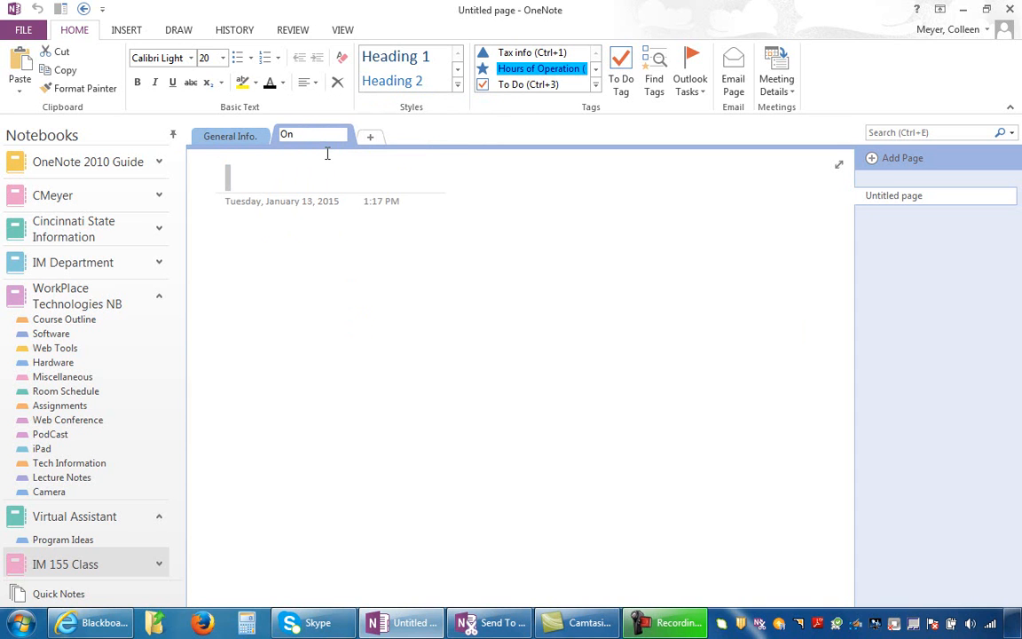
text(eNote)
click(356, 166)
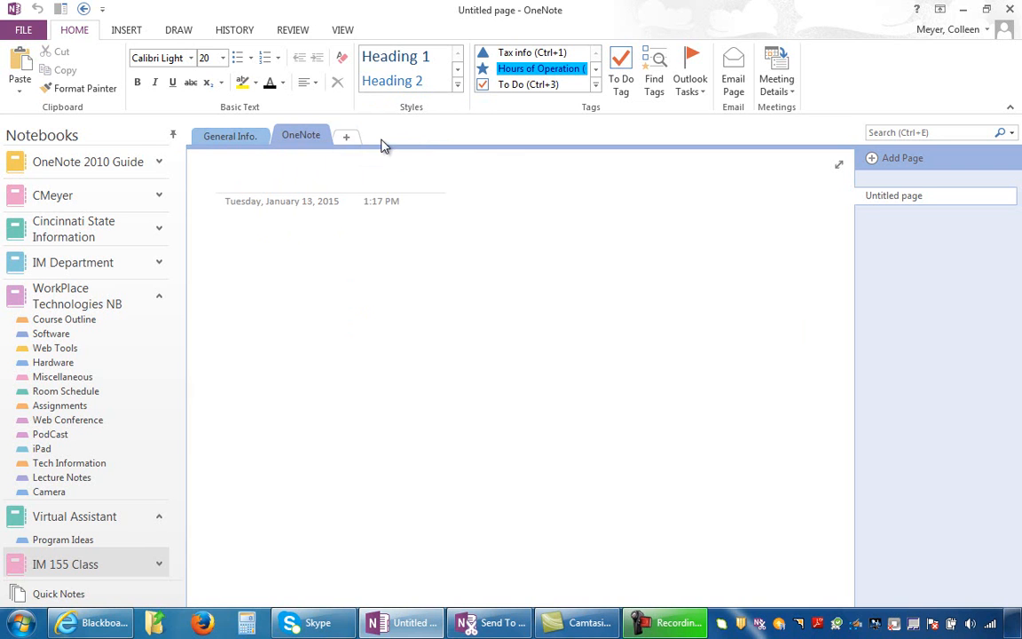
Add a section named Web Tools after the OneNote section
click(354, 139)
right_click(354, 139)
double_click(408, 179)
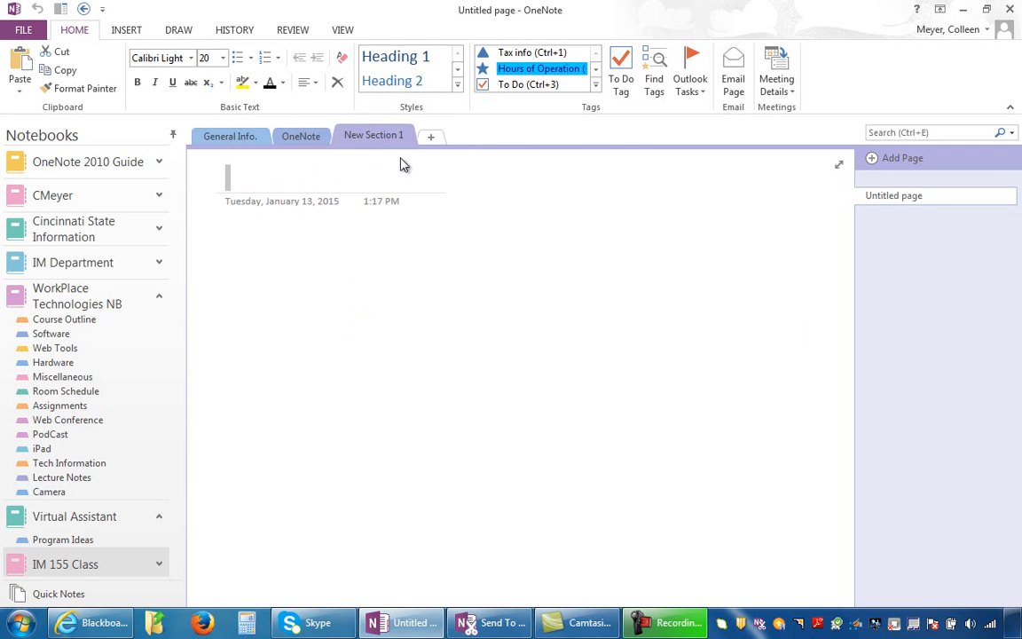
double_click(374, 136)
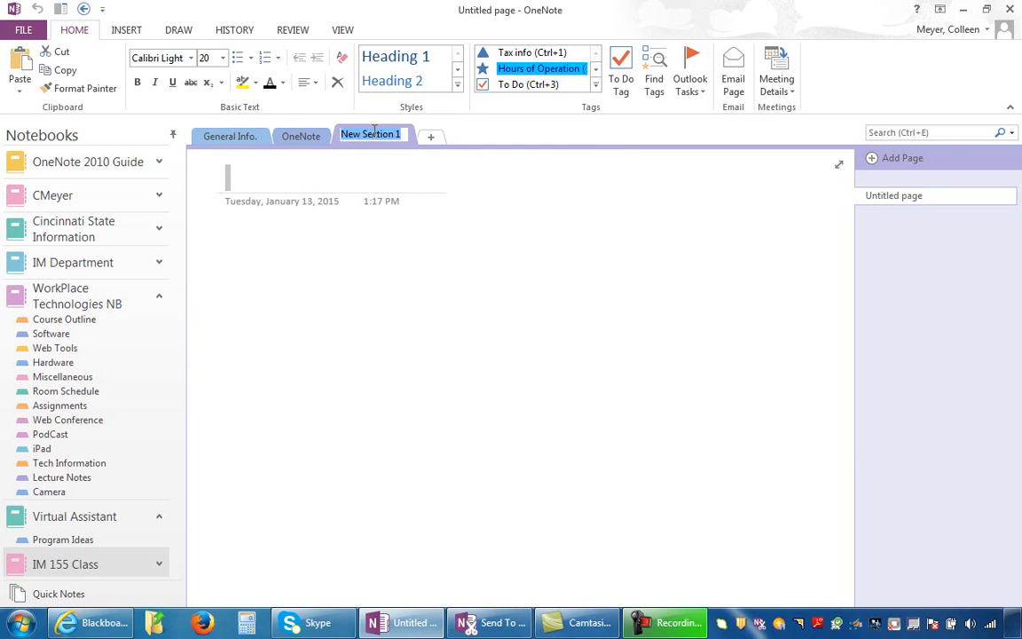
text(W)
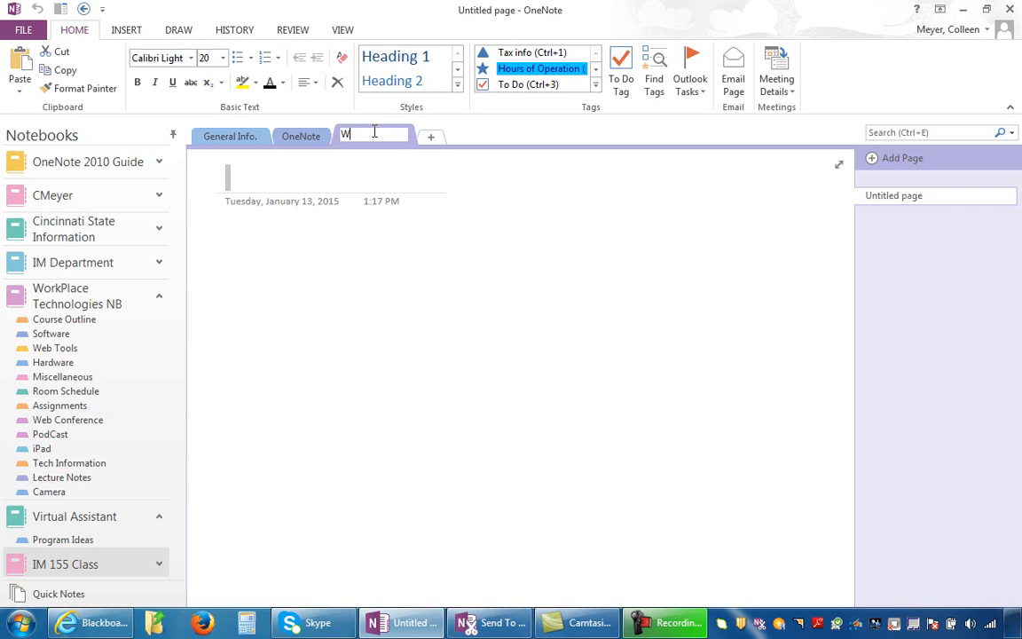
text(eb tools)
key(BackSpace)
key(BackSpace)
key(BackSpace)
key(BackSpace)
key(BackSpace)
text(Tools)
Add a section named Technology Rotation after the Web Tools section
click(430, 137)
text(Technologhy Ro)
key(BackSpace)
key(BackSpace)
key(BackSpace)
key(BackSpace)
key(BackSpace)
text(y rota)
key(BackSpace)
key(BackSpace)
key(BackSpace)
key(BackSpace)
text(Rotation)
key(Return)
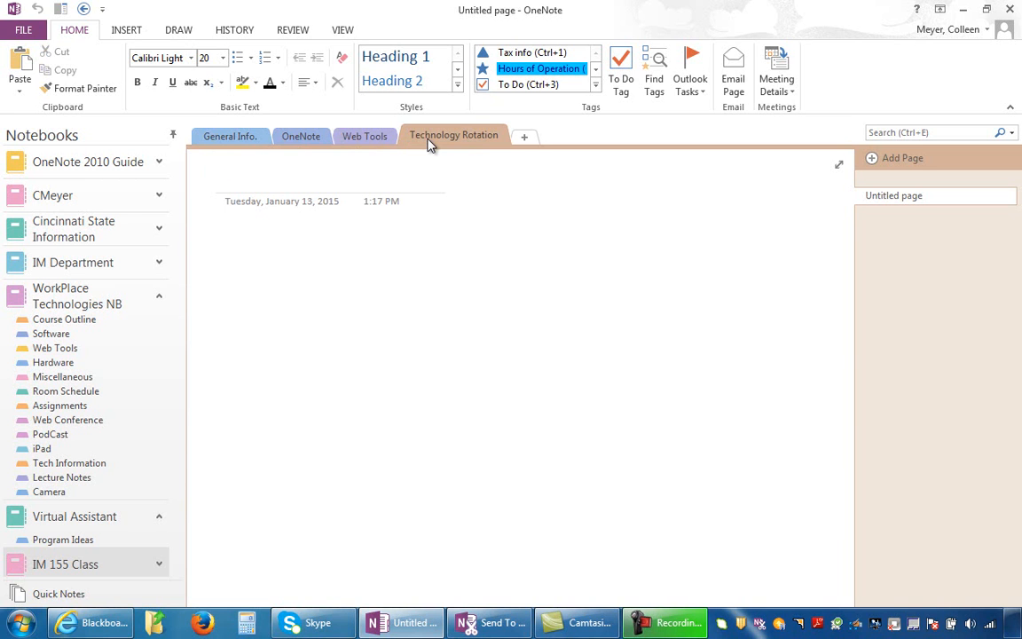
Add a section named Capstone after the Technology Rotation section
click(524, 140)
text(Capstone)
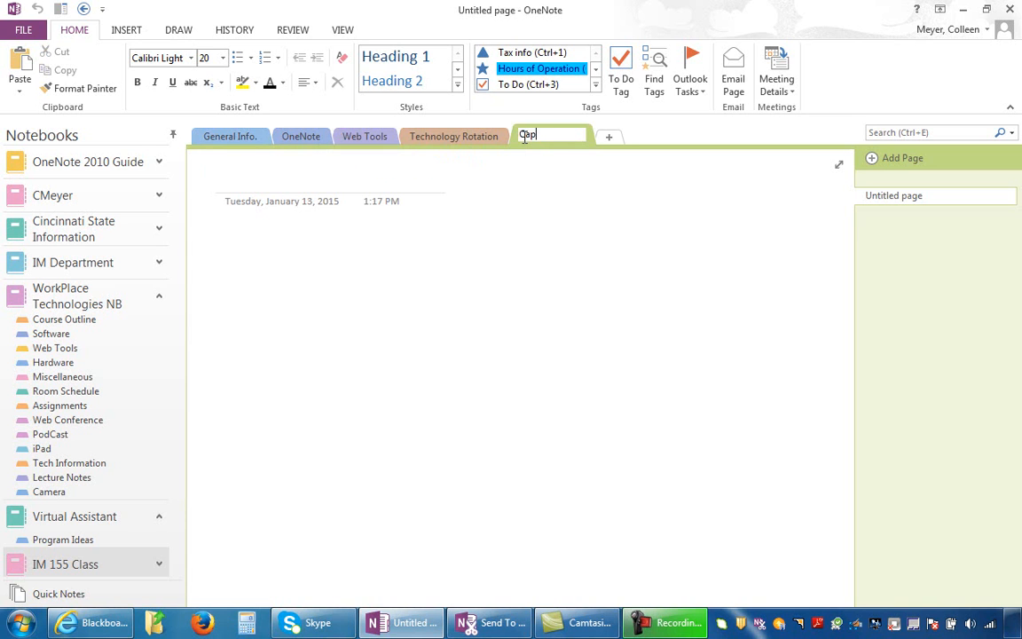
key(Return)
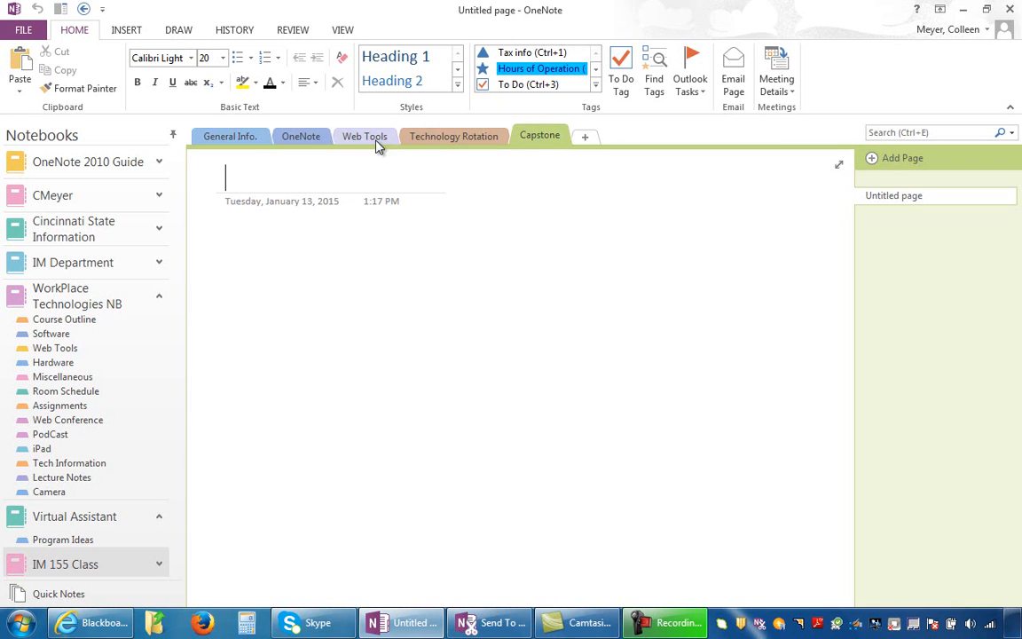
Show the OneNote section, collapse the WorkPlace Technologies NB notebook and expand the IM 155 Class notebook's section list
click(294, 135)
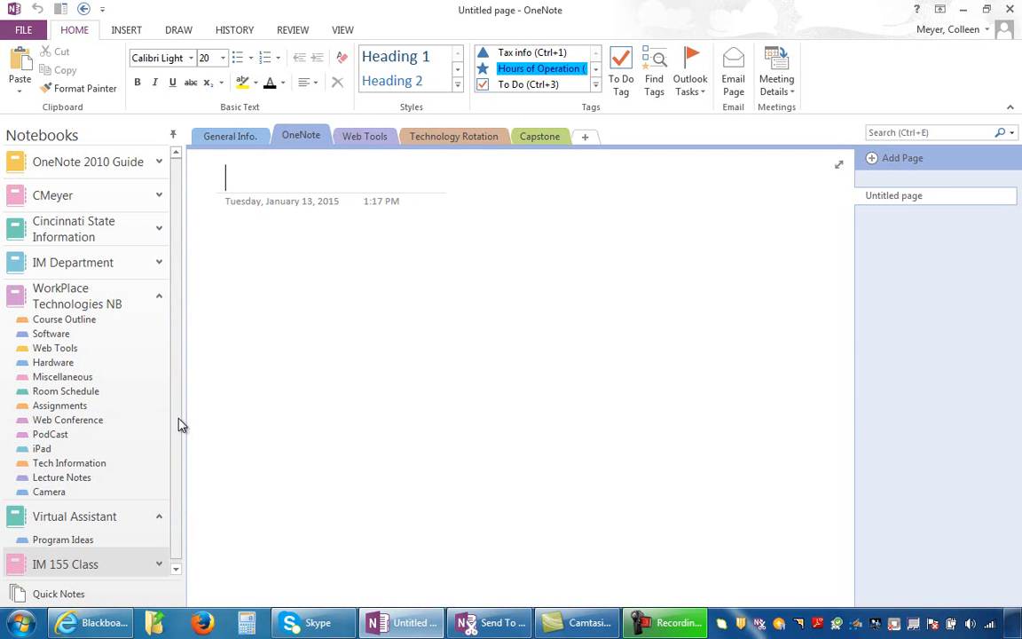
click(162, 570)
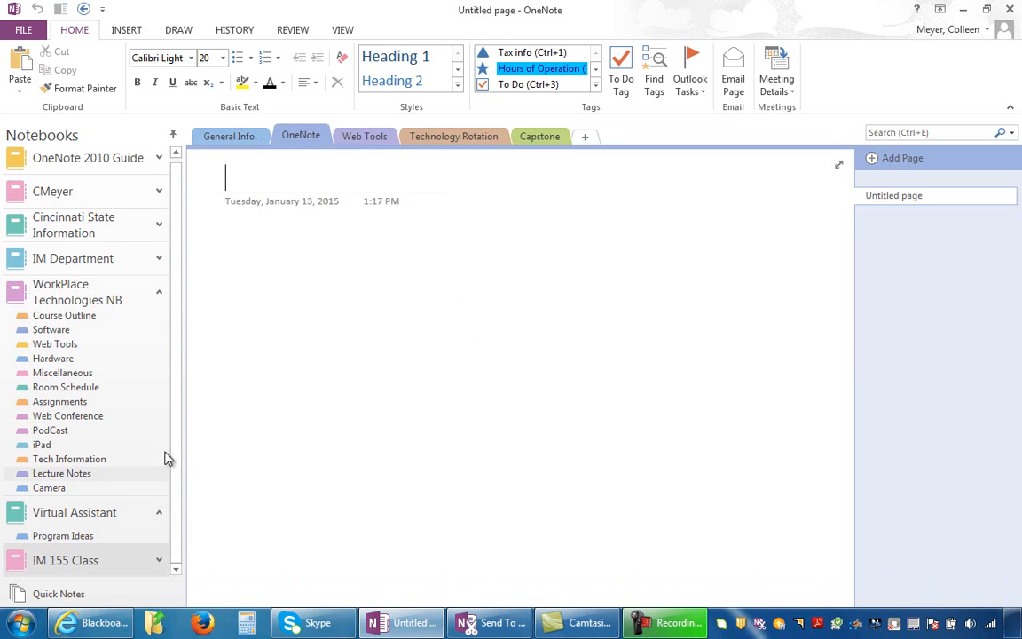
click(163, 295)
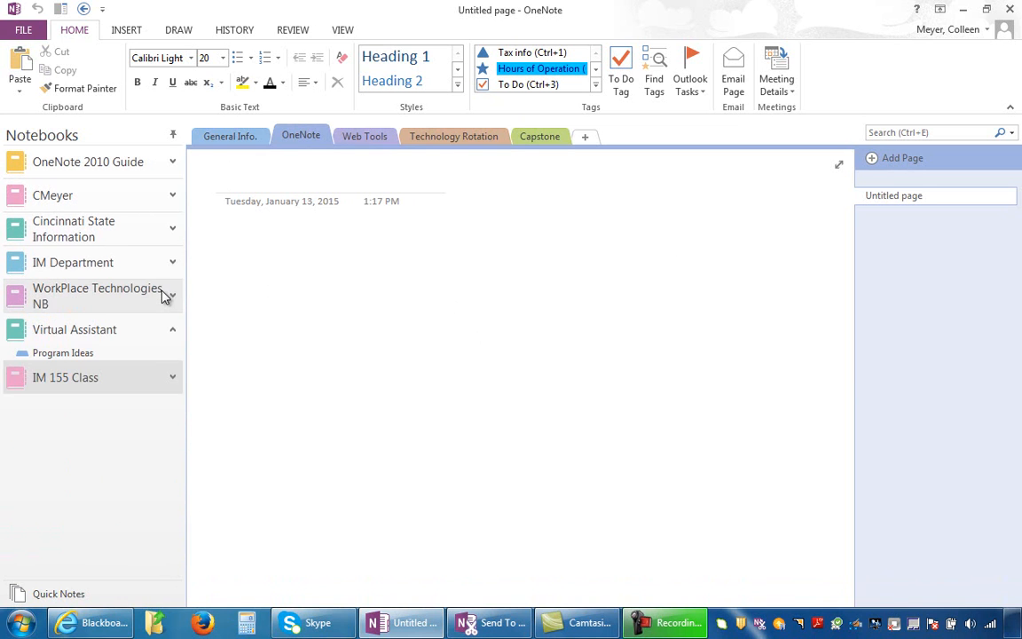
click(172, 379)
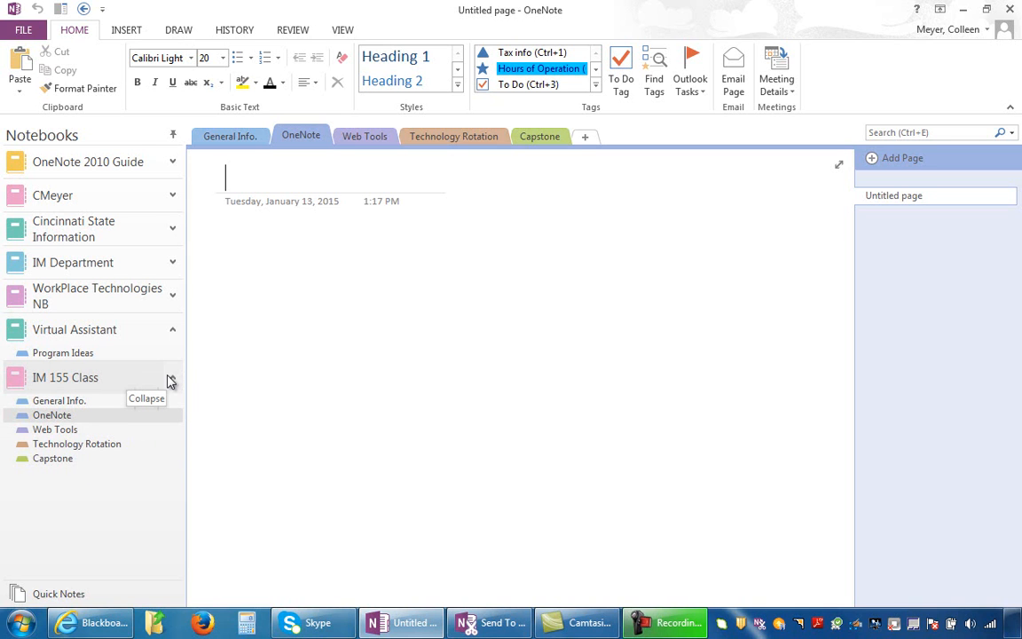
Change the IM 155 Class notebook's storage location to the IM 155 Students folder on the Desktop through its notebook properties
right_click(168, 381)
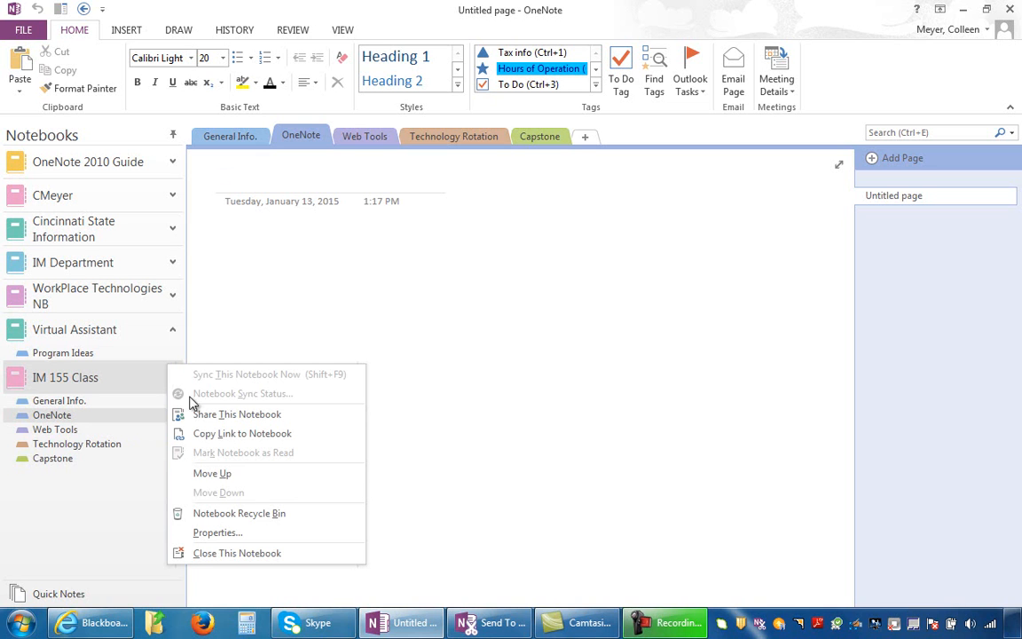
click(238, 535)
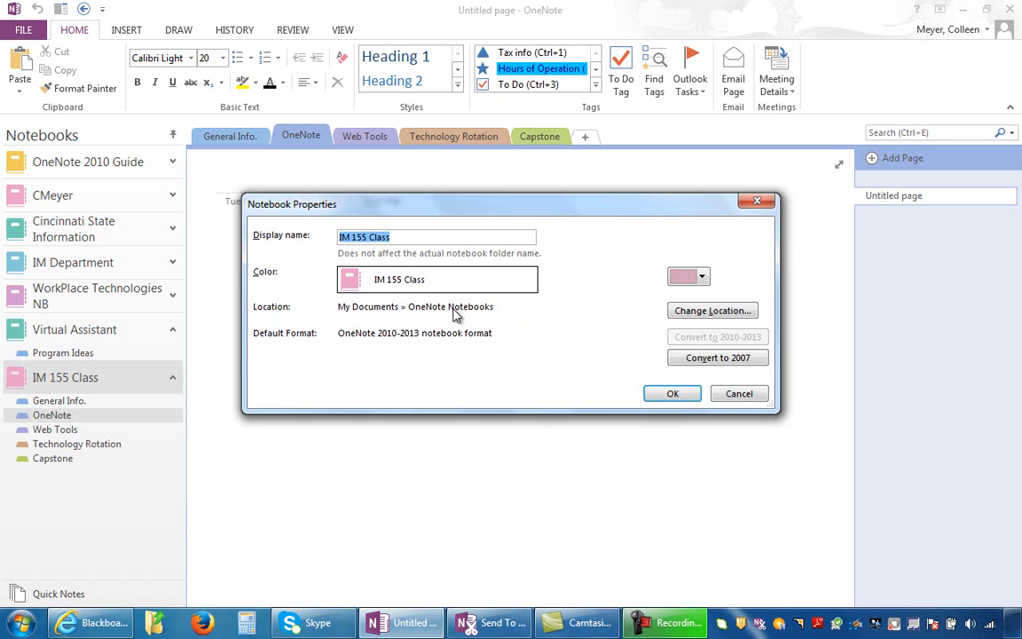
click(696, 317)
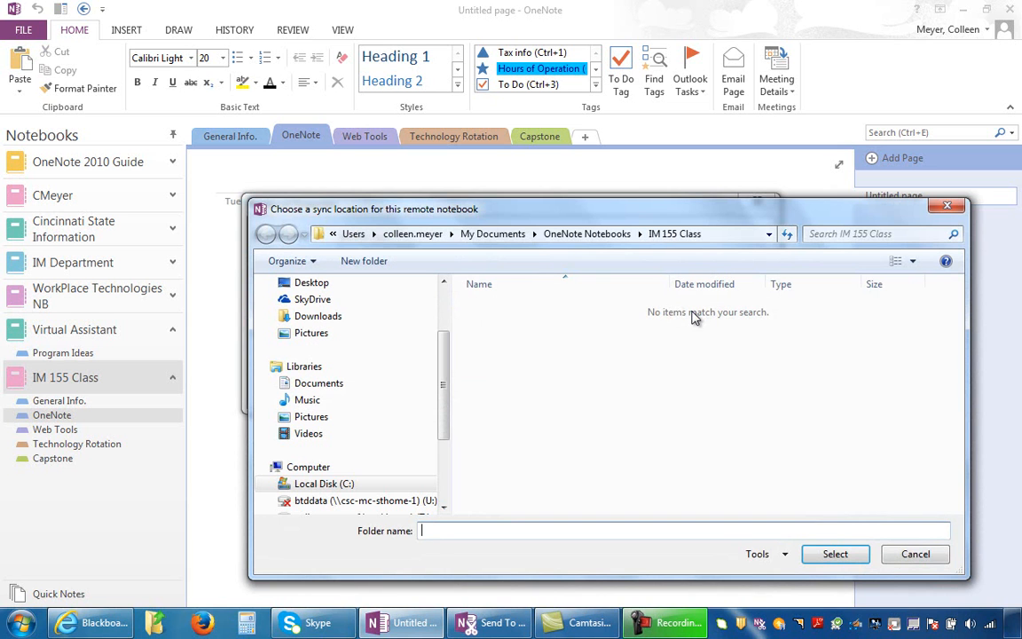
drag(446, 418, 446, 359)
click(313, 375)
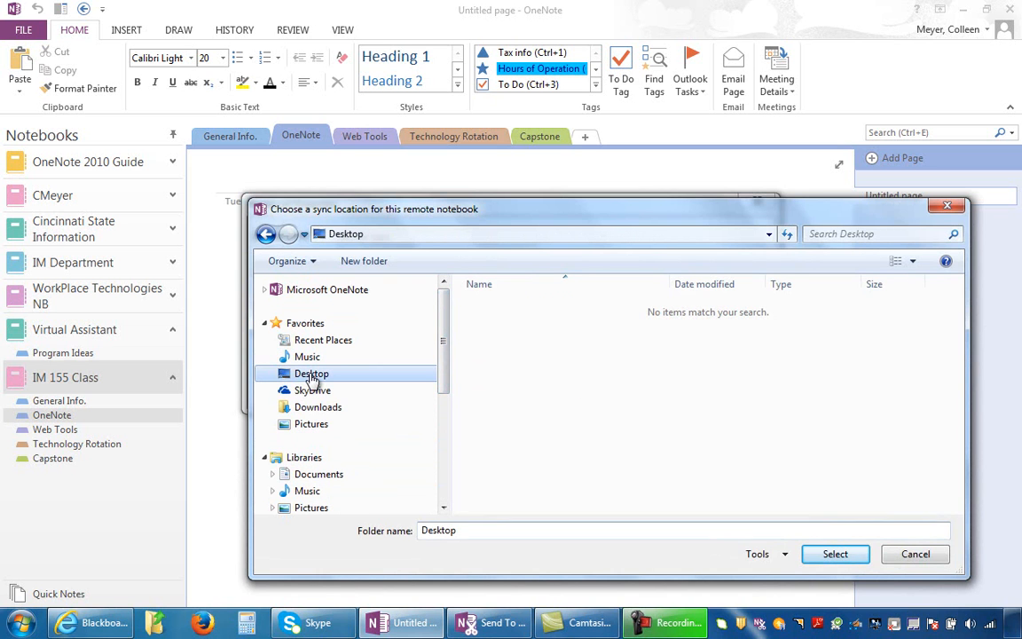
click(649, 409)
scroll(652, 420, down, 2)
click(570, 409)
double_click(570, 426)
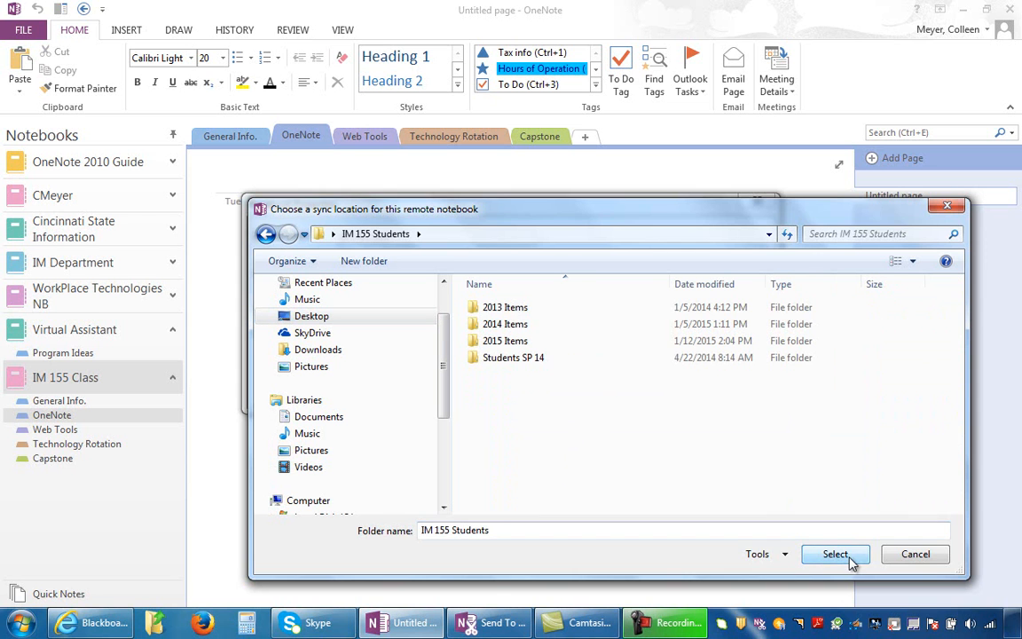
click(834, 554)
click(519, 355)
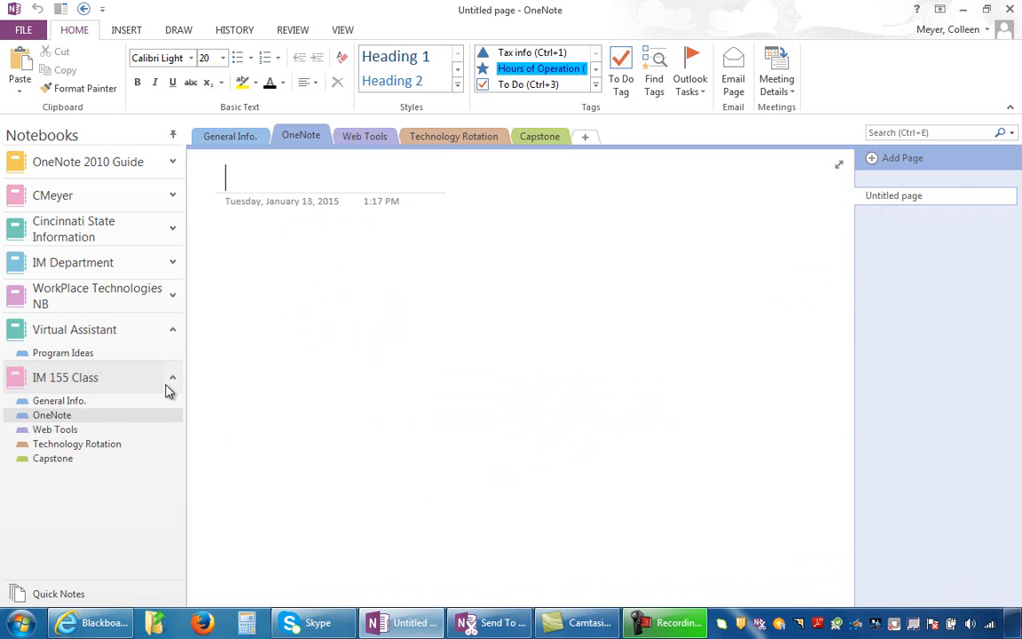
click(24, 29)
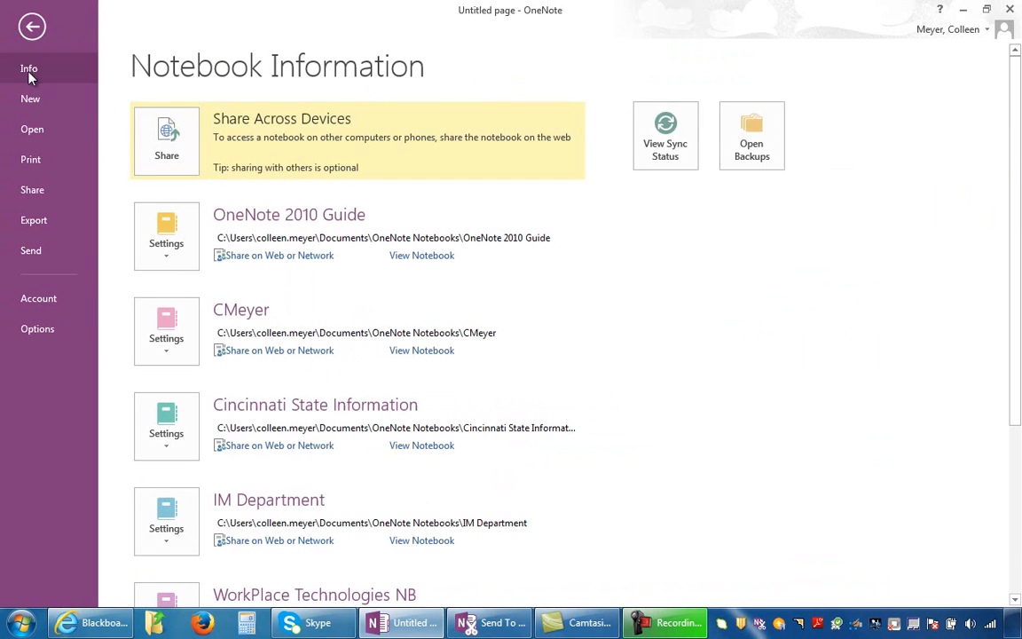
click(31, 99)
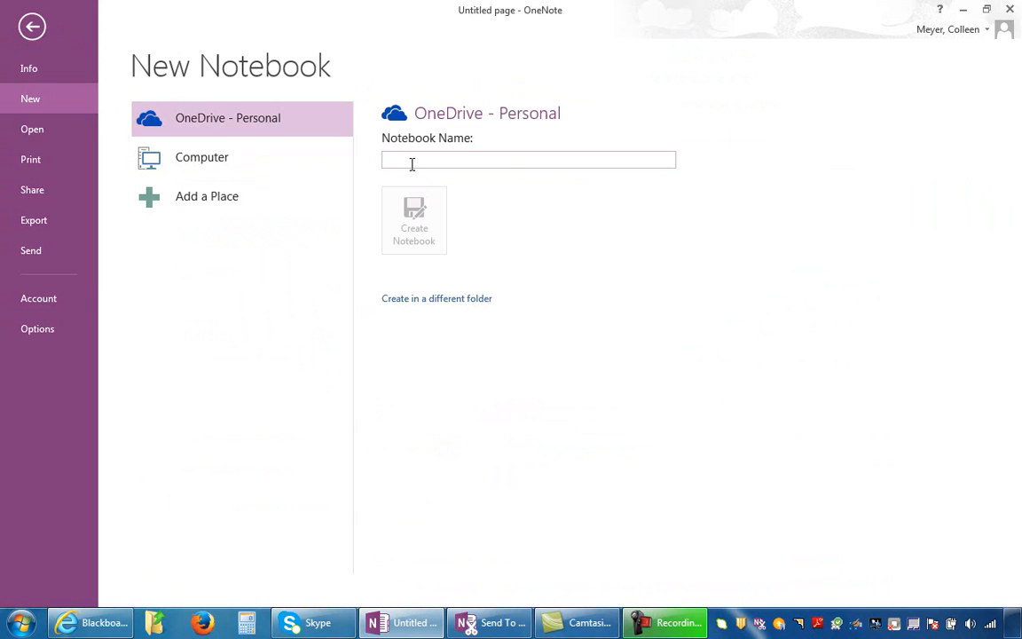
text(New Name)
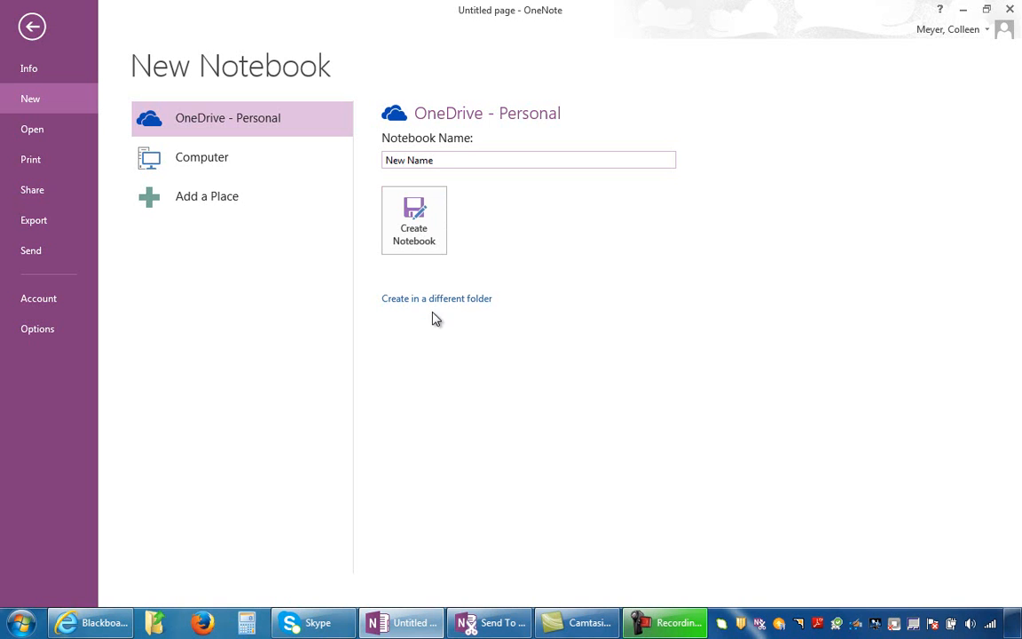
click(188, 163)
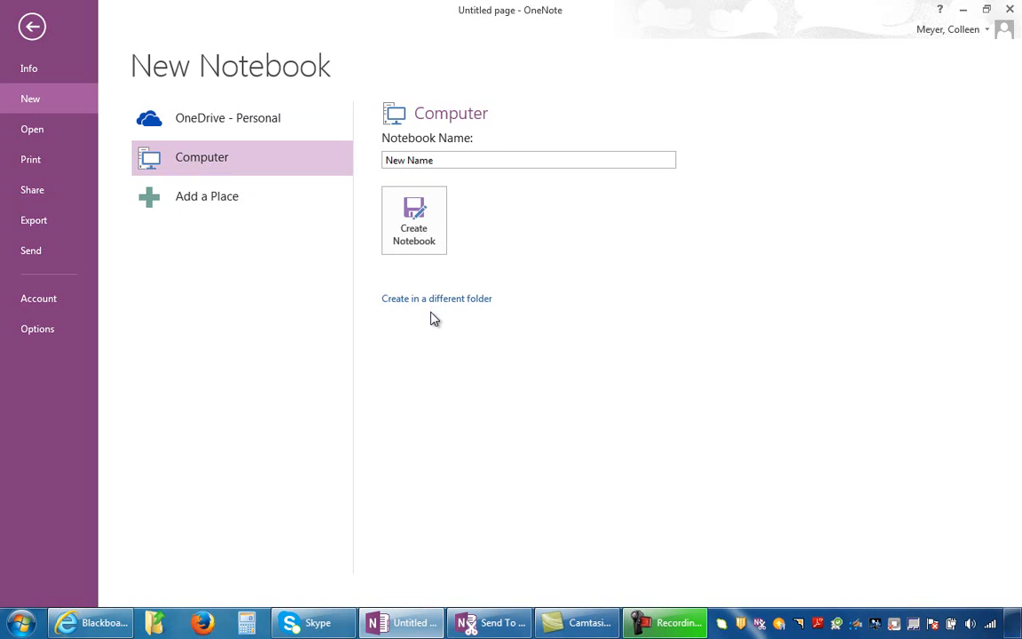
click(32, 27)
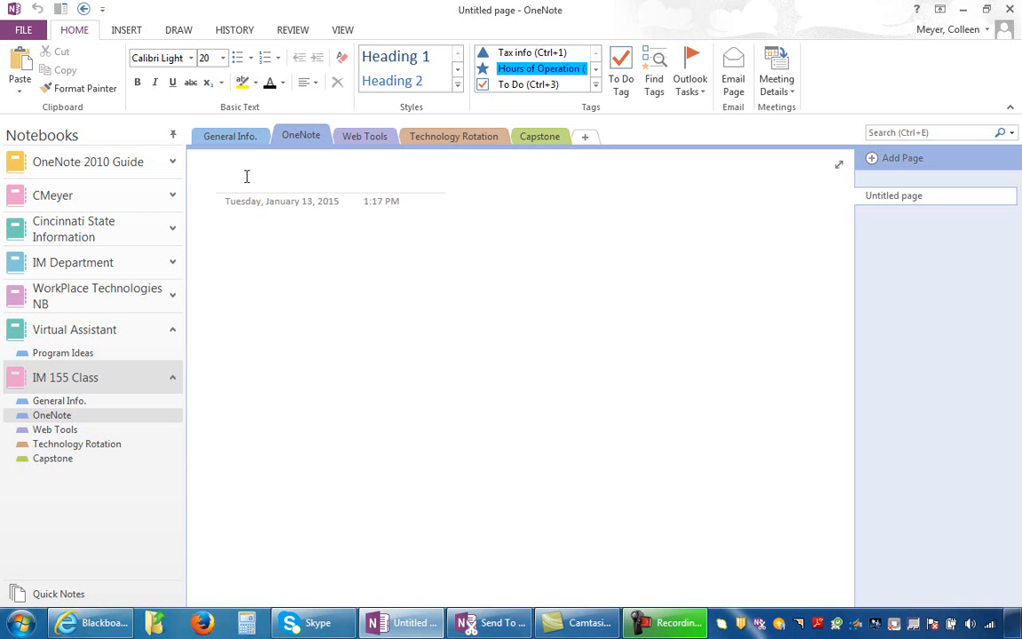
Check the storage location in the IM 155 Class notebook's properties, leaving the settings as they are
right_click(153, 383)
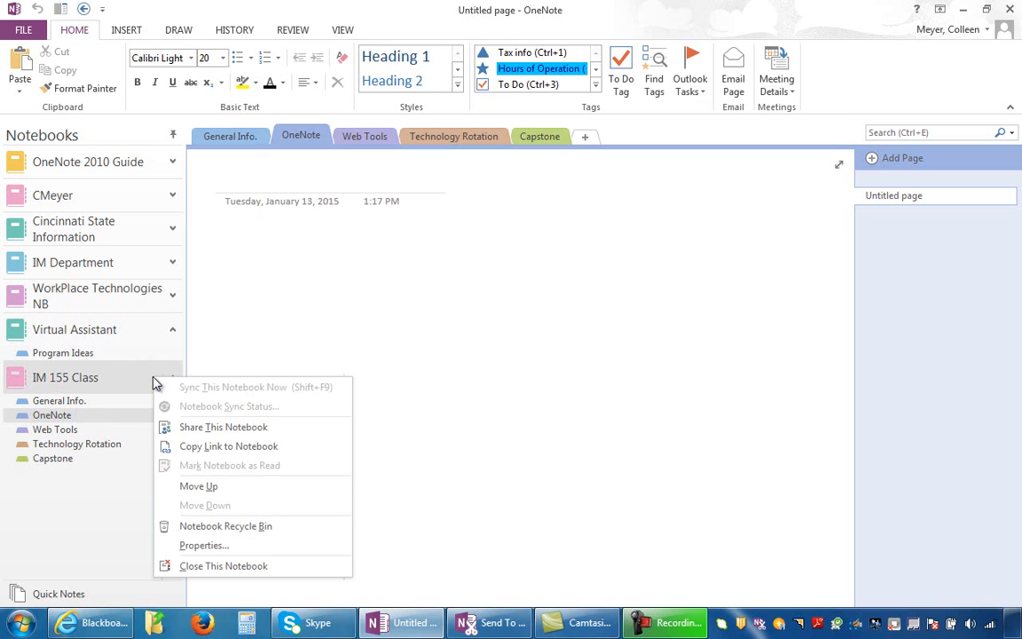
click(204, 546)
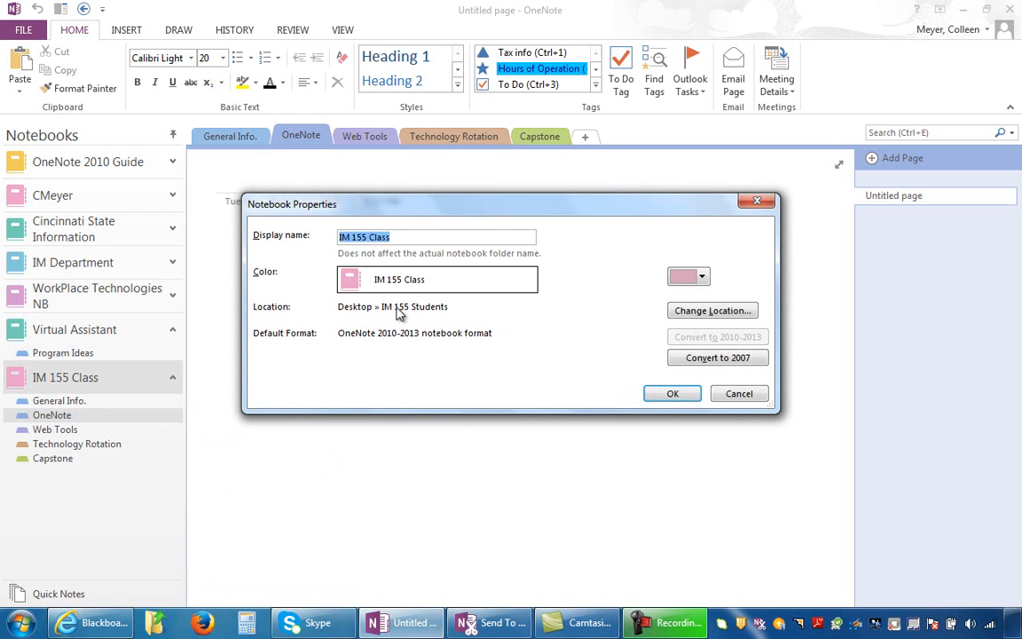
click(737, 396)
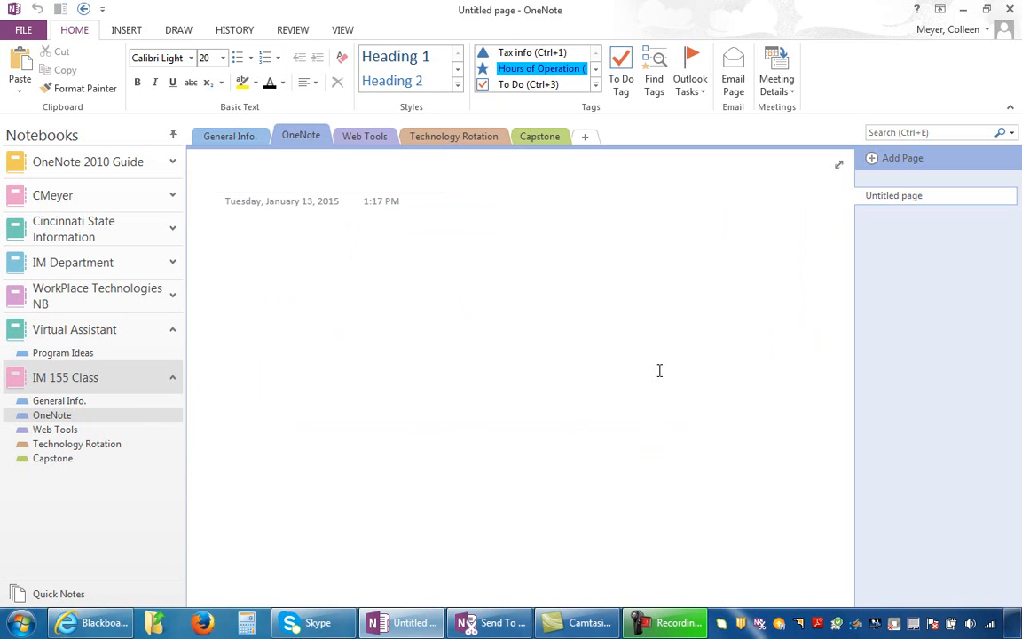